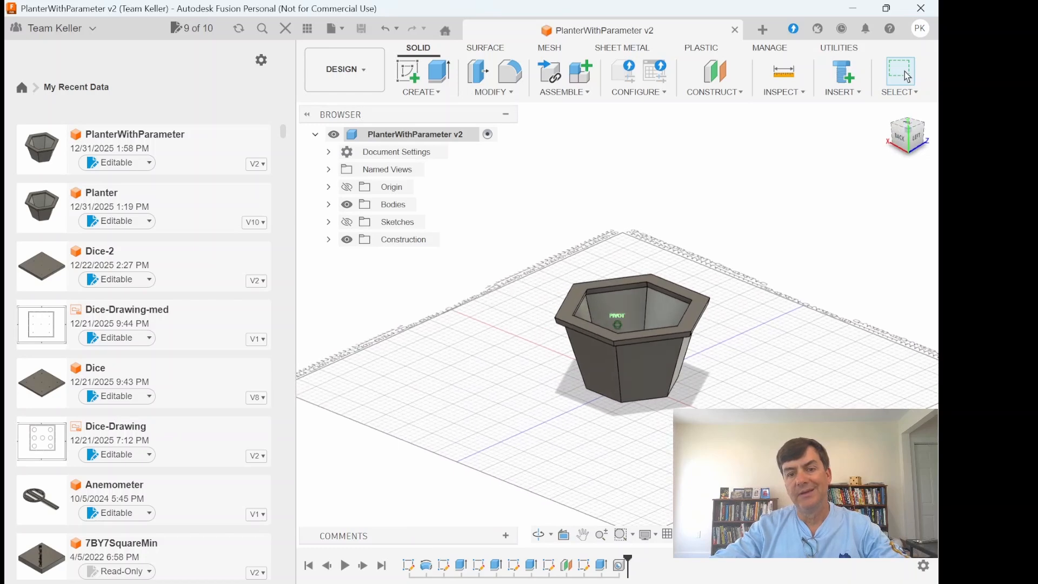
- Hide the recent-files data panel and create a new, empty design
{"action": "mouse_move", "coordinate": [617, 324]}
{"action": "middle_mouse_down", "text": "shift"}
{"action": "mouse_move", "coordinate": [560, 318]}
{"action": "mouse_move", "coordinate": [514, 289]}
{"action": "middle_mouse_up", "text": "shift"}
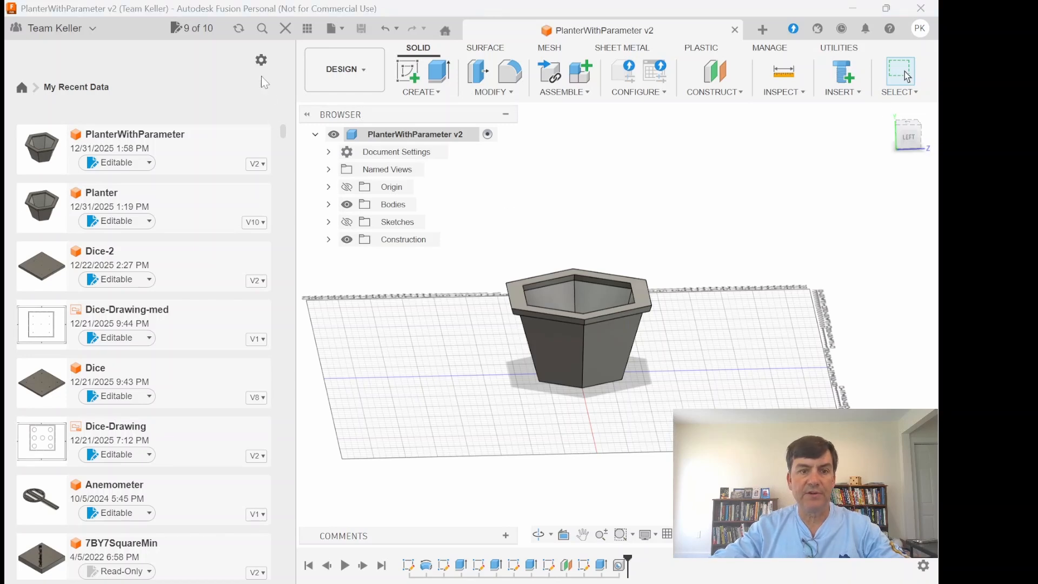
{"action": "left_click", "coordinate": [278, 31]}
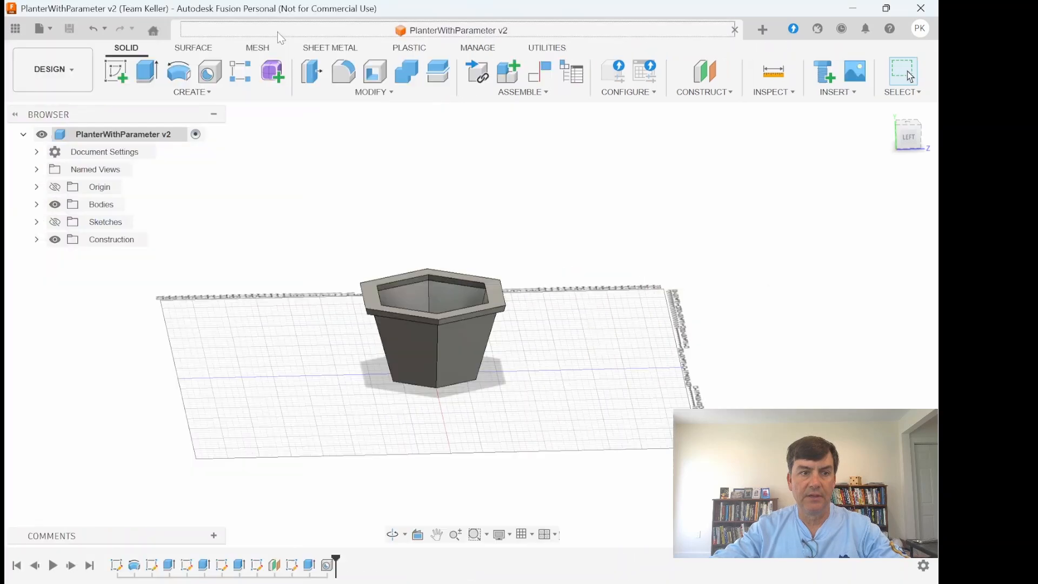
{"action": "left_click", "coordinate": [50, 30]}
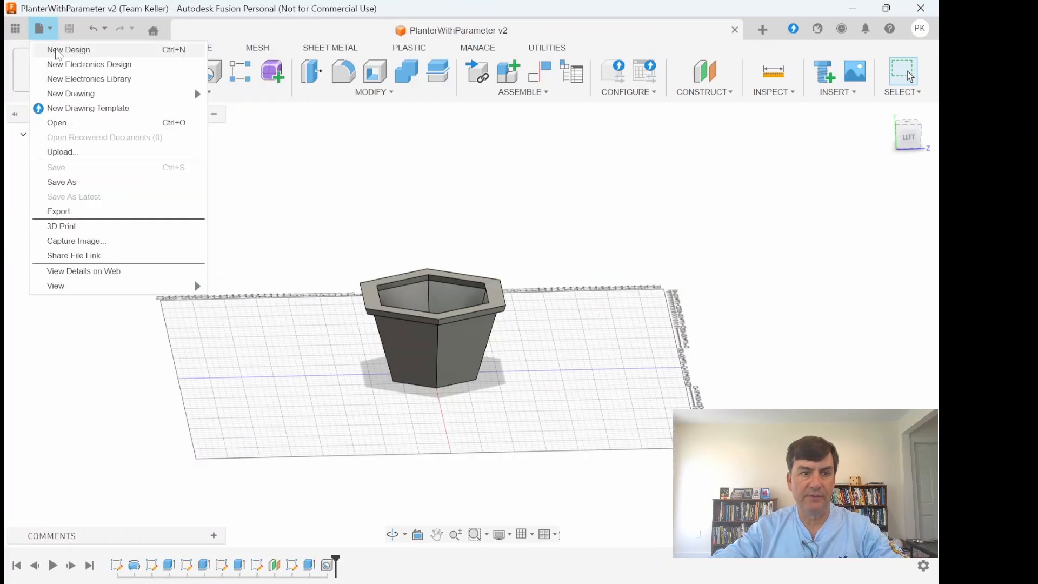
{"action": "left_click", "coordinate": [59, 52]}
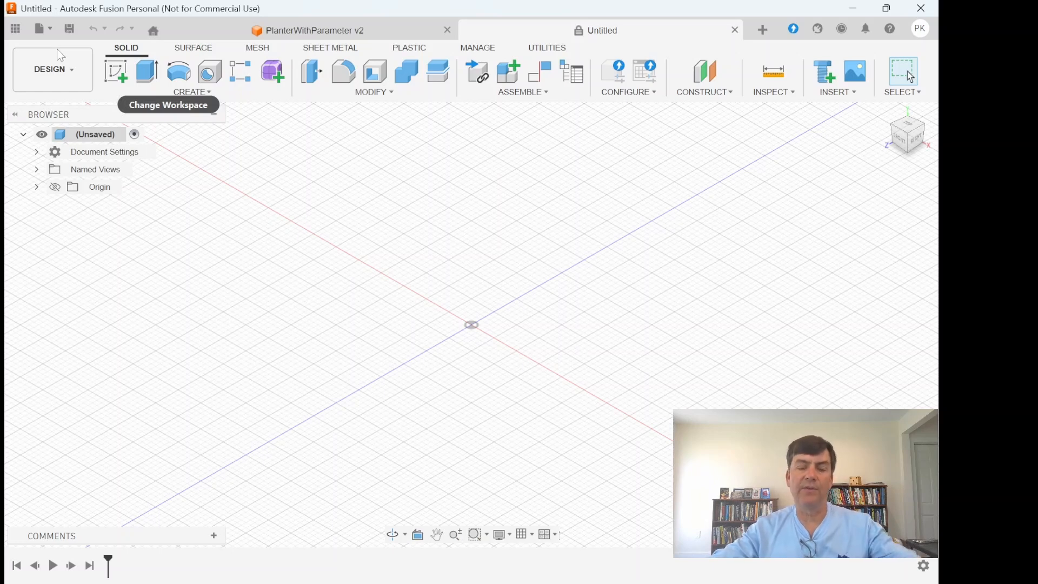
- Start a sketch on the front vertical plane and draw a closed, outward-slanting four-sided profile beside the origin, with its base about 1.1 in wide on the horizontal axis
{"action": "left_click", "coordinate": [118, 78]}
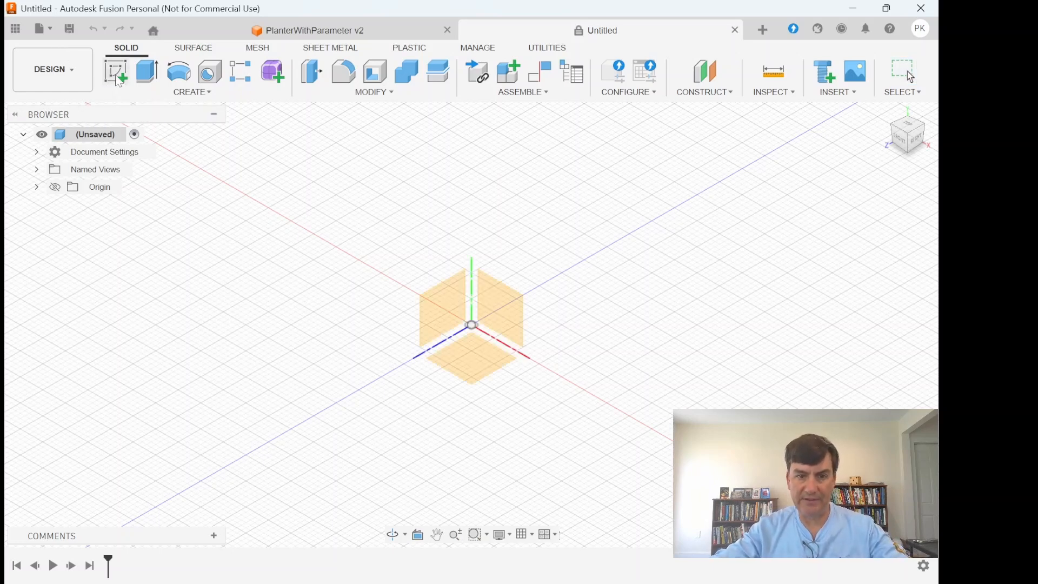
{"action": "left_click", "coordinate": [508, 296]}
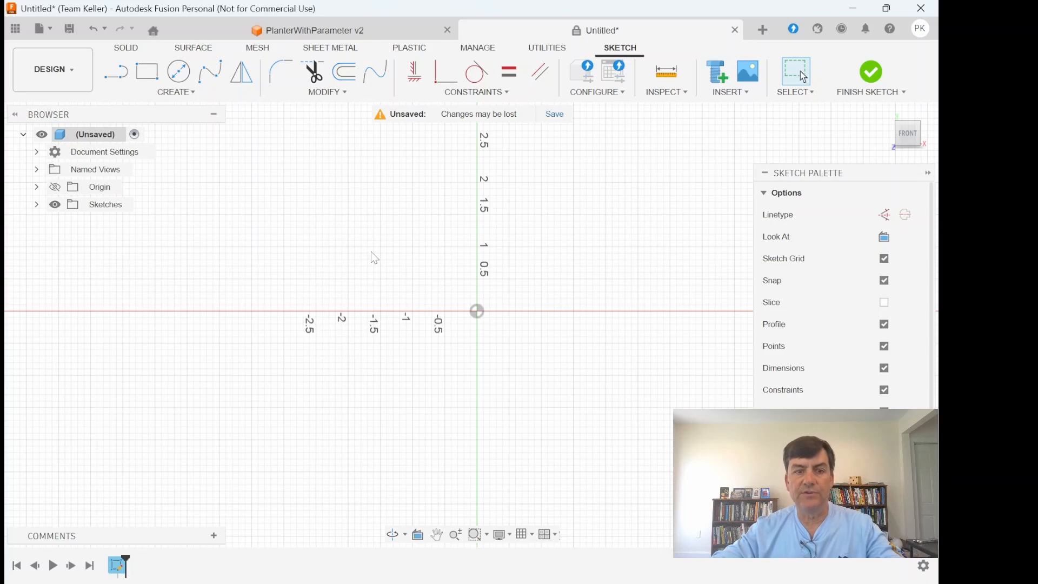
{"action": "left_click", "coordinate": [115, 72]}
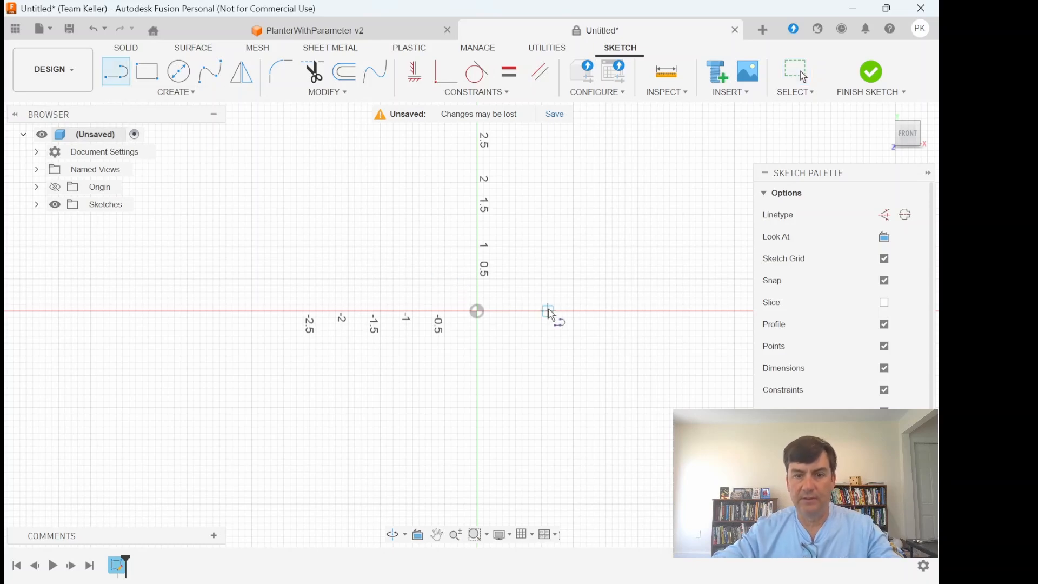
{"action": "left_click", "coordinate": [541, 310]}
{"action": "left_click", "coordinate": [599, 202]}
{"action": "left_click", "coordinate": [664, 202]}
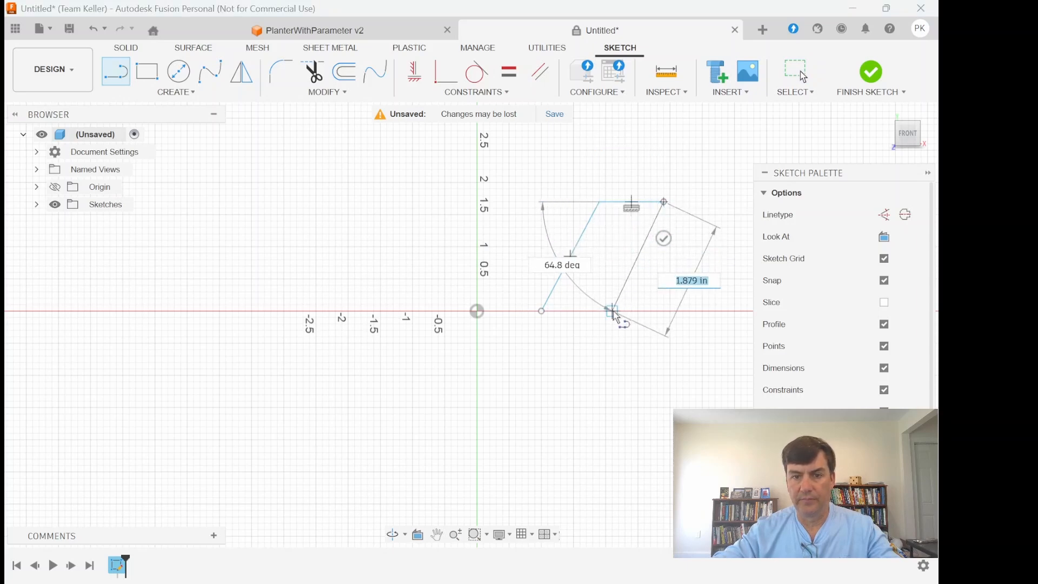
{"action": "left_click", "coordinate": [612, 311]}
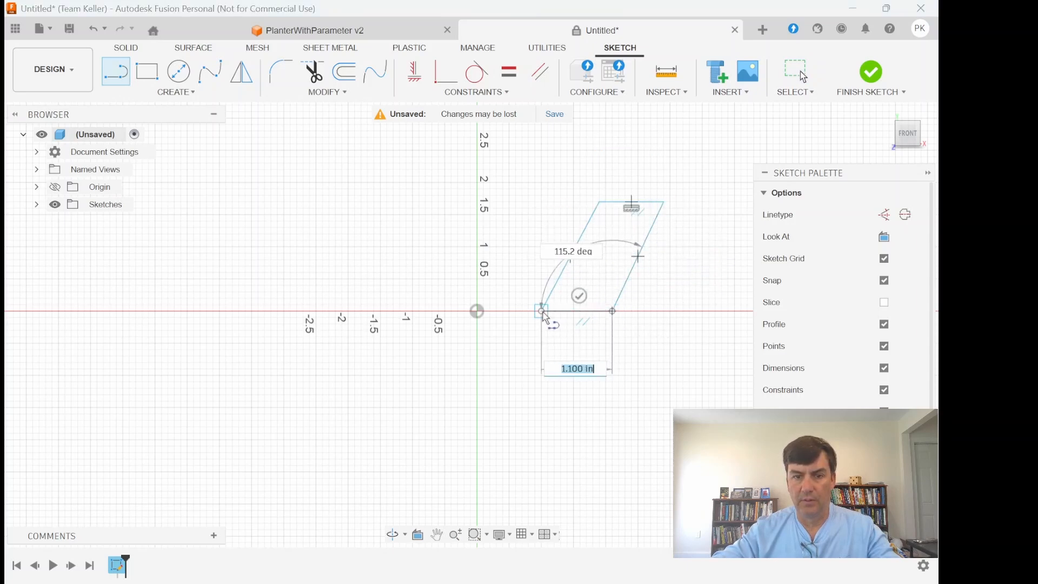
{"action": "left_click", "coordinate": [542, 312]}
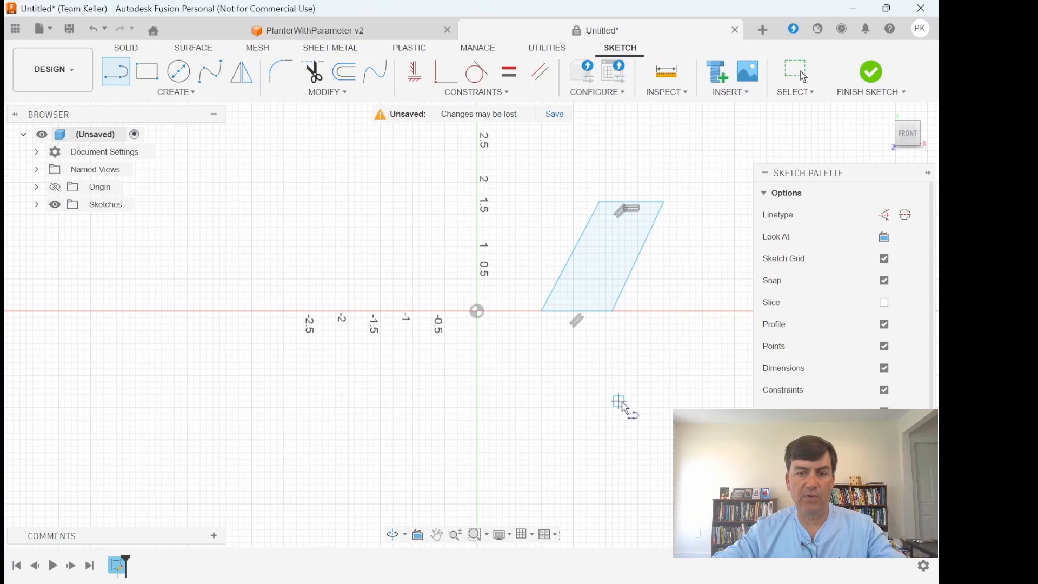
{"action": "key", "text": "Escape"}
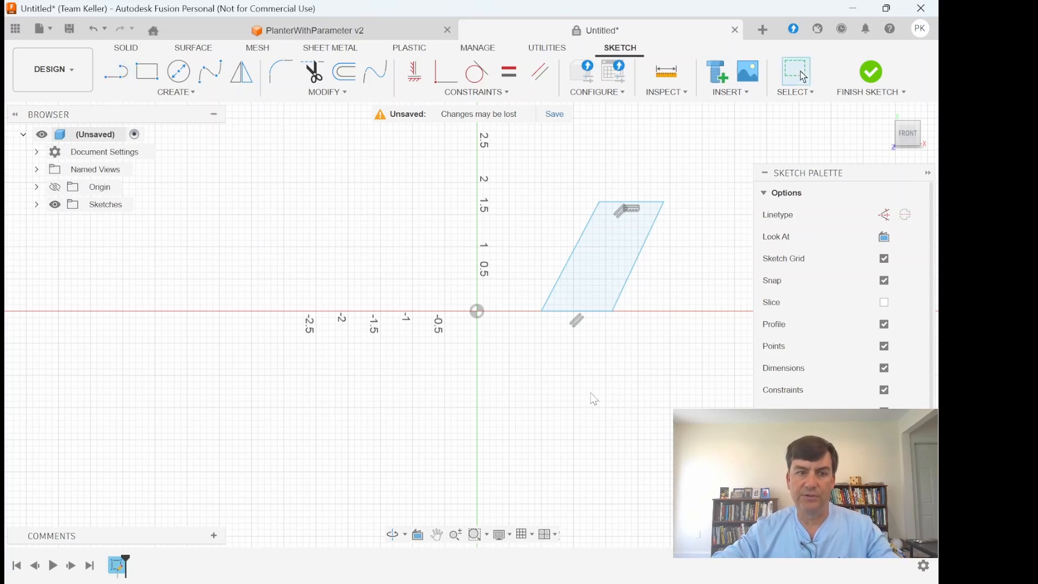
- Draw a horizontal construction line from the origin along the axis, ending beyond the profile's base
{"action": "left_click", "coordinate": [884, 214]}
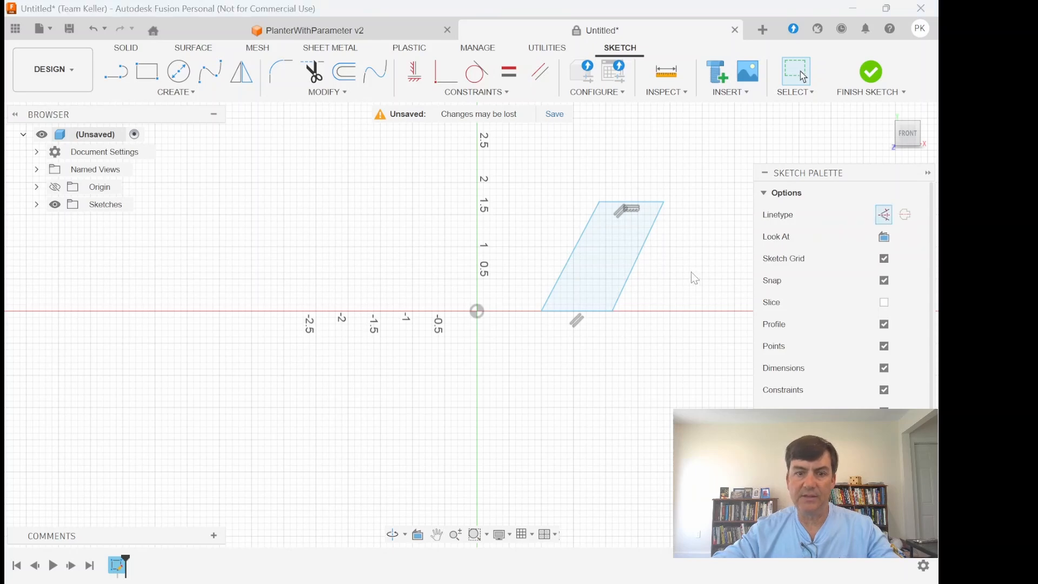
{"action": "left_click", "coordinate": [117, 71]}
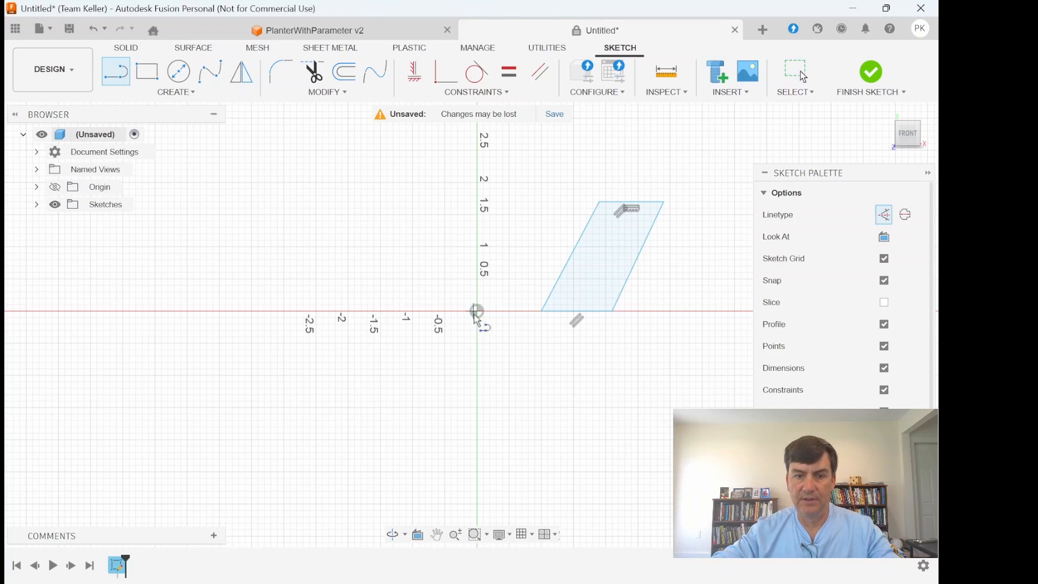
{"action": "left_click", "coordinate": [476, 314]}
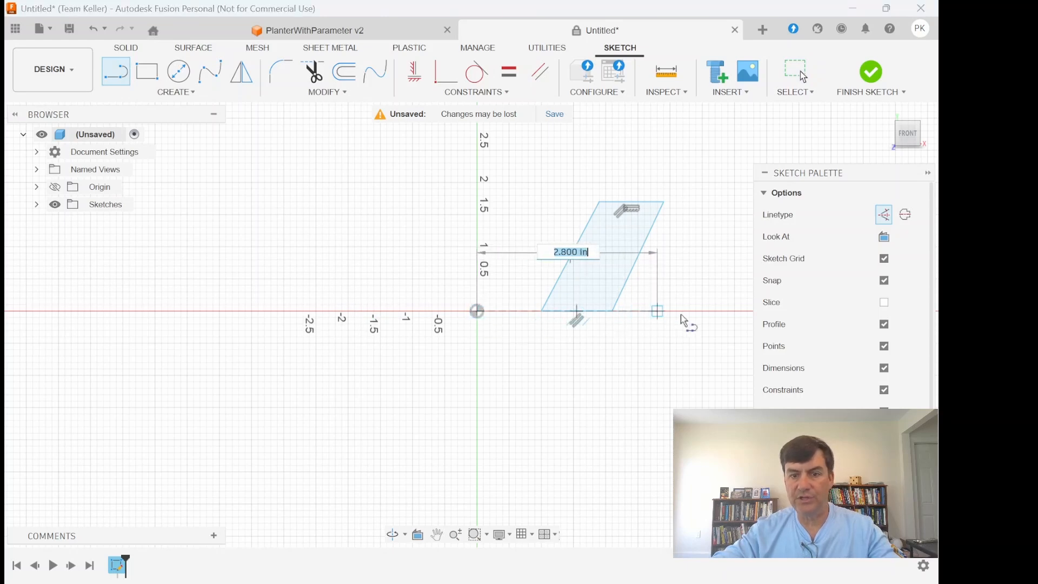
{"action": "left_click", "coordinate": [722, 311]}
{"action": "right_click", "coordinate": [717, 341]}
{"action": "left_click", "coordinate": [718, 343]}
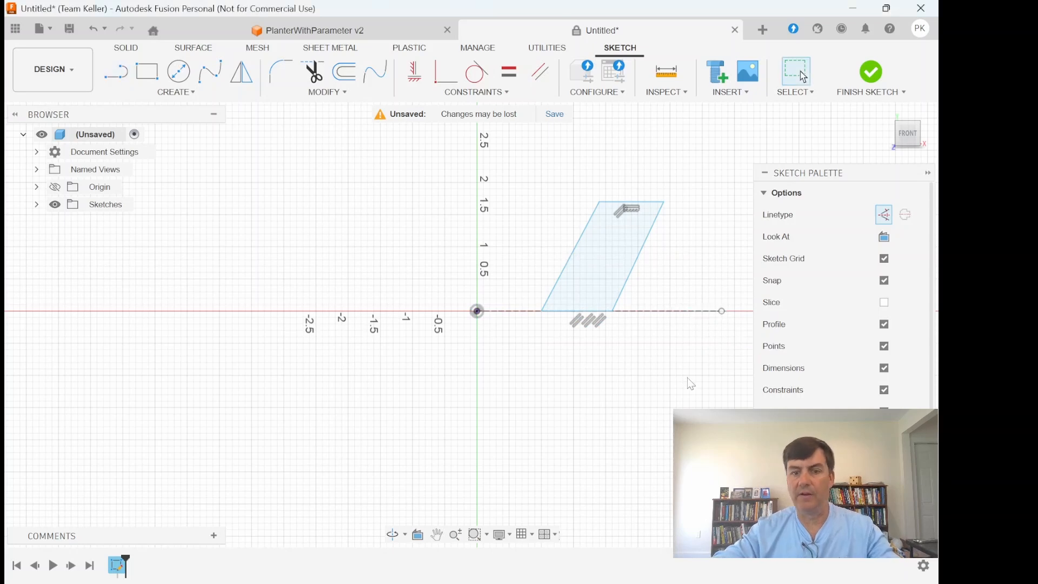
- Apply a Collinear constraint between the construction line and the profile's bottom edge
{"action": "left_click", "coordinate": [478, 92]}
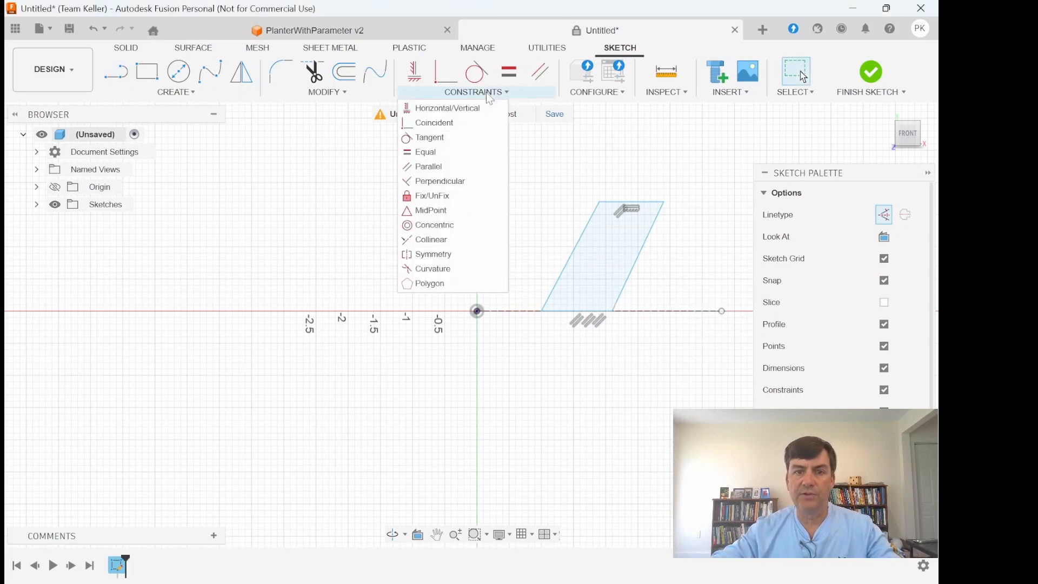
{"action": "left_click", "coordinate": [453, 238]}
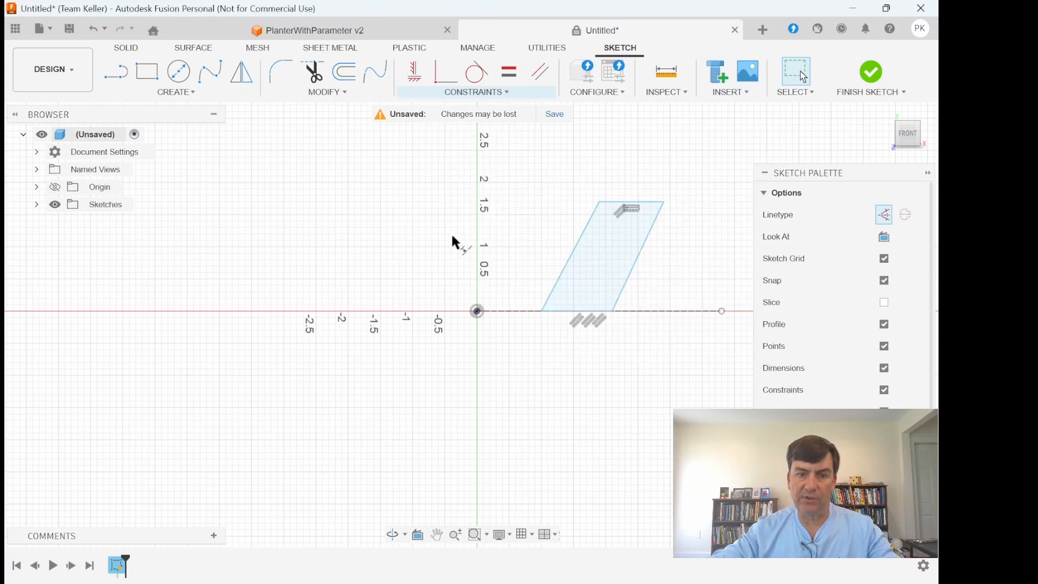
{"action": "left_click", "coordinate": [674, 312]}
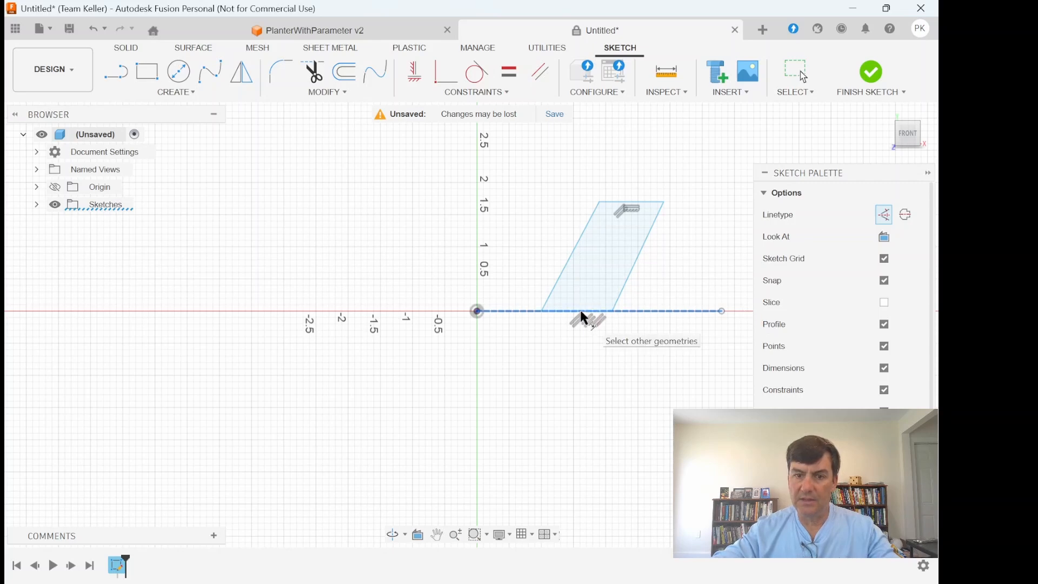
{"action": "scroll", "coordinate": [580, 312], "scroll_direction": "up", "scroll_amount": 5}
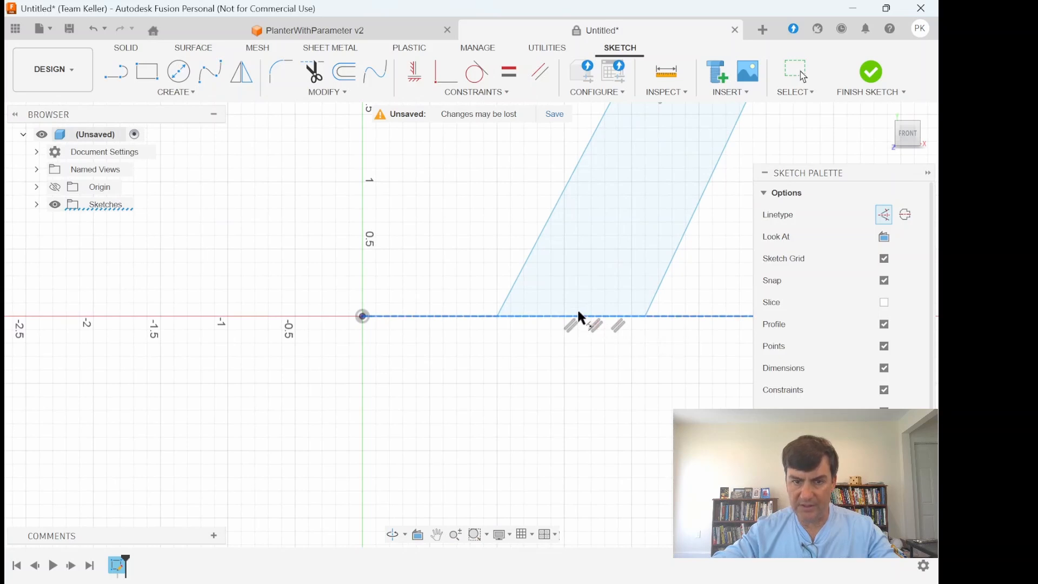
{"action": "left_click", "coordinate": [579, 319]}
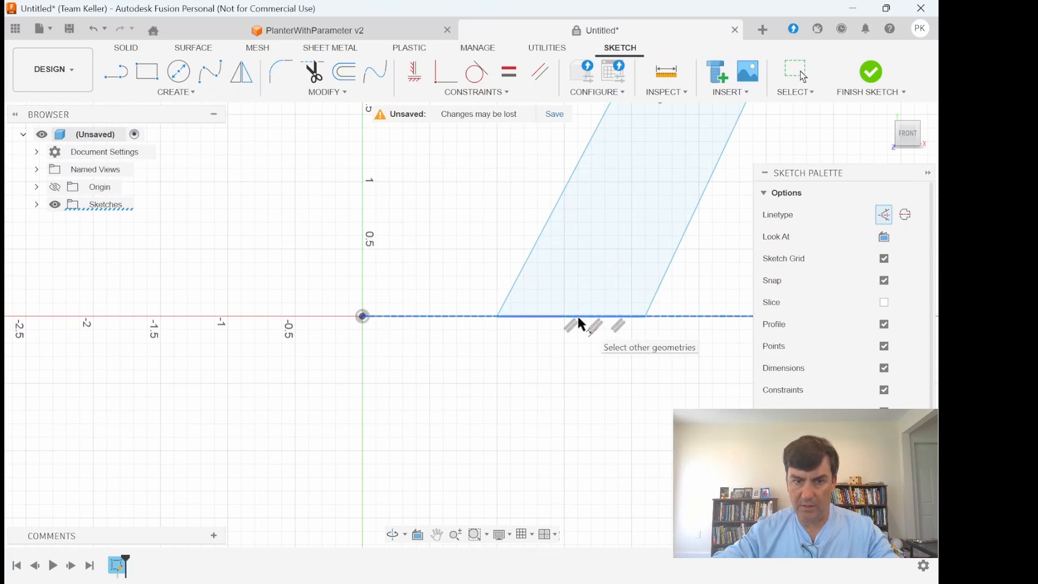
{"action": "scroll", "coordinate": [579, 342], "scroll_direction": "down", "scroll_amount": 10}
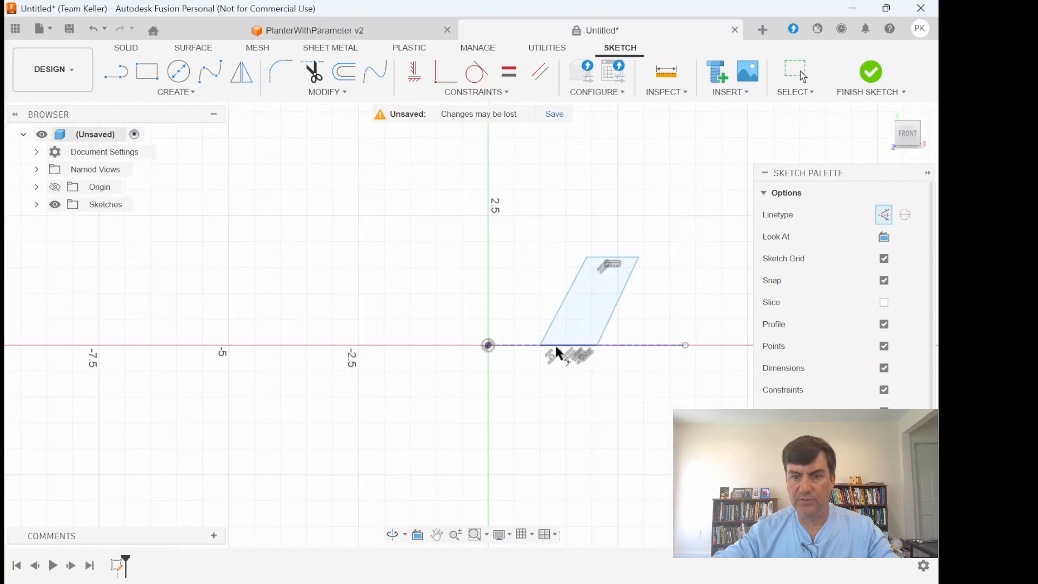
- Dimension the horizontal distance from the origin to the profile's nearer bottom corner as 3 in
{"action": "scroll", "coordinate": [650, 378], "scroll_direction": "up", "scroll_amount": 4}
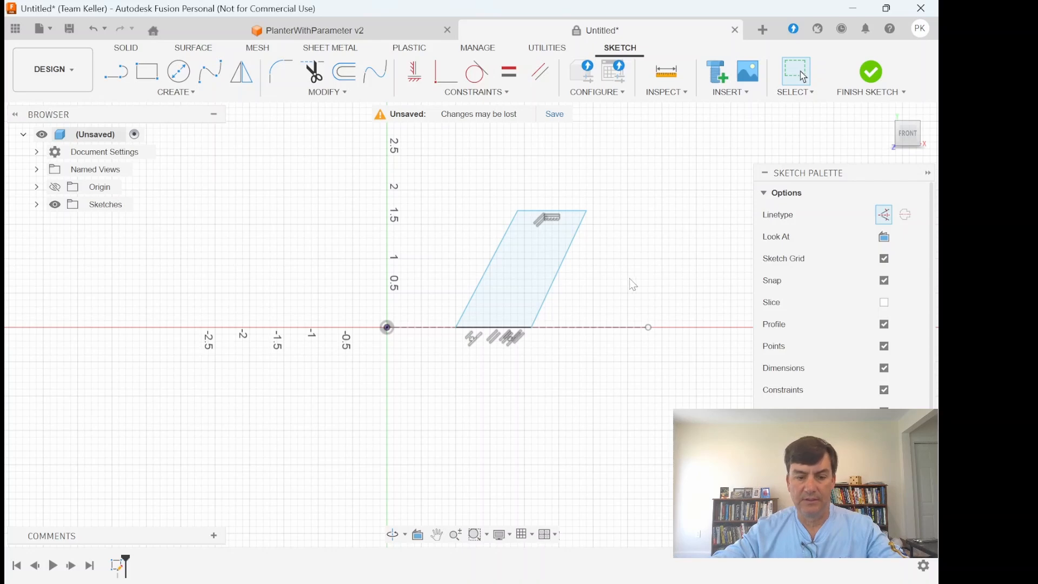
{"action": "left_click", "coordinate": [388, 328]}
{"action": "left_click", "coordinate": [454, 326]}
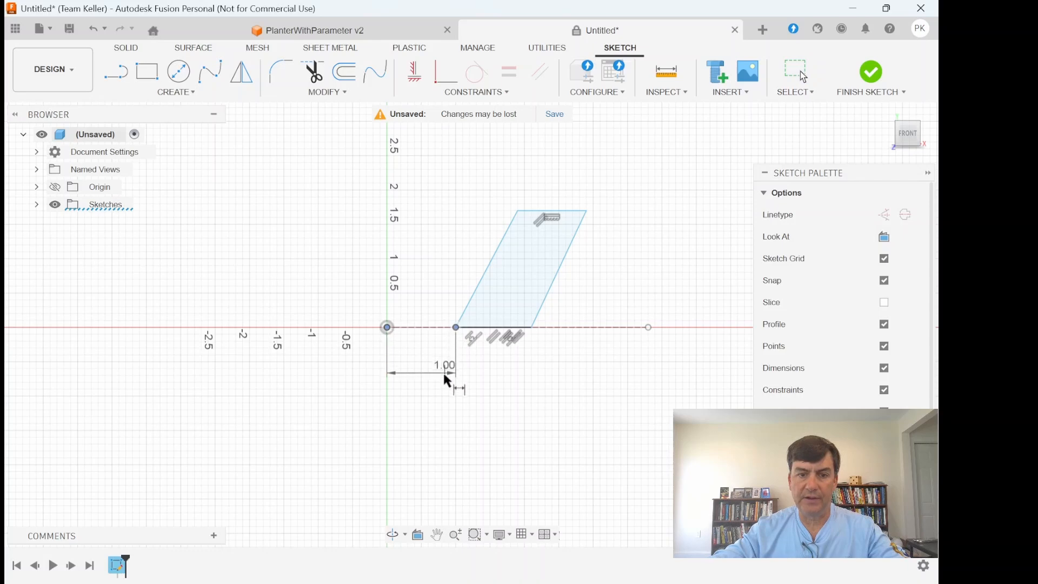
{"action": "left_click", "coordinate": [443, 383]}
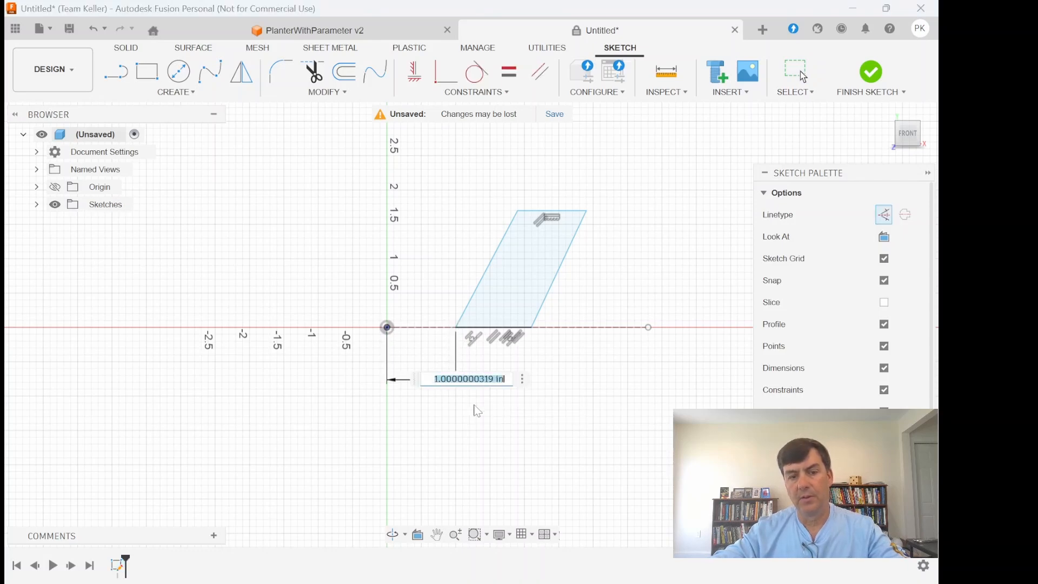
{"action": "type", "text": "1"}
{"action": "key", "text": "Return"}
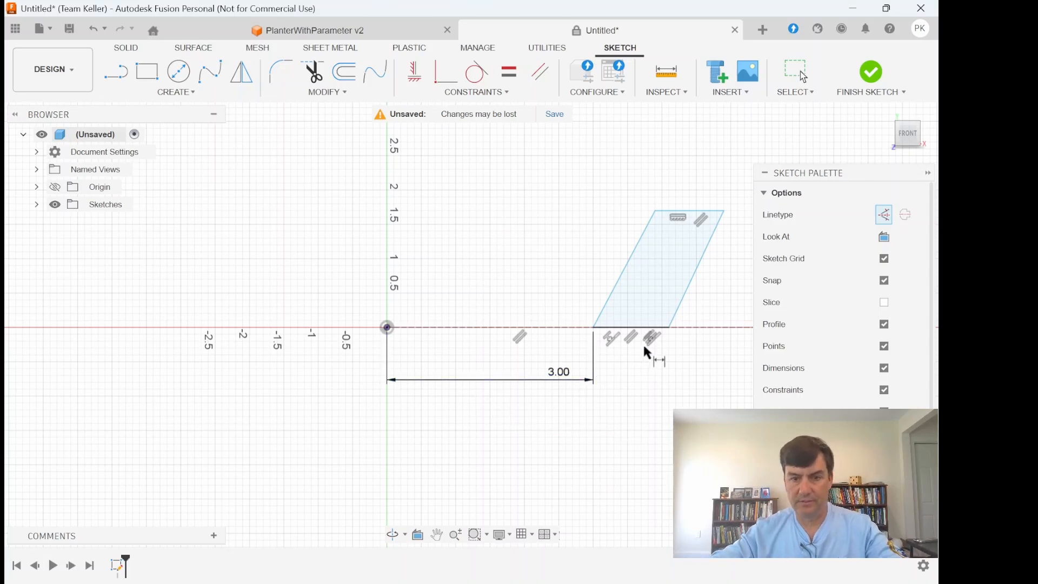
- Dimension the horizontal distance from the origin to the profile's outer bottom corner as 6 in
{"action": "left_click", "coordinate": [668, 329]}
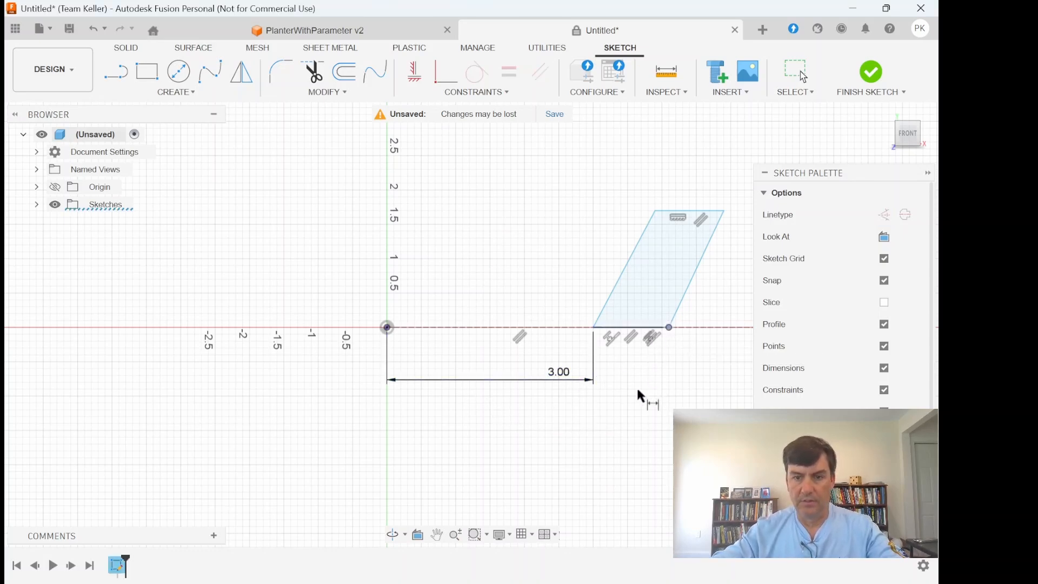
{"action": "left_click", "coordinate": [387, 327]}
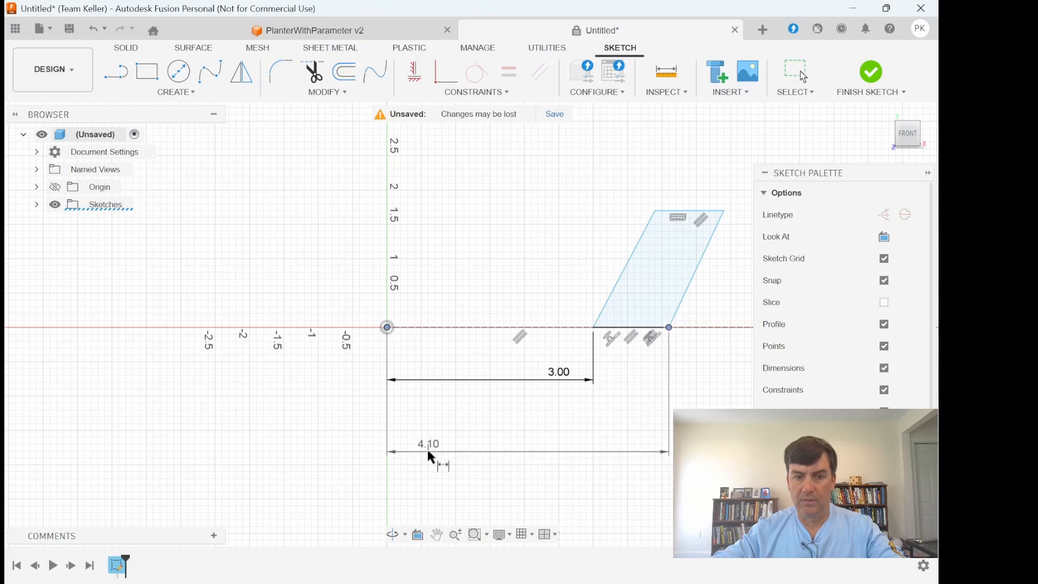
{"action": "left_click", "coordinate": [428, 452]}
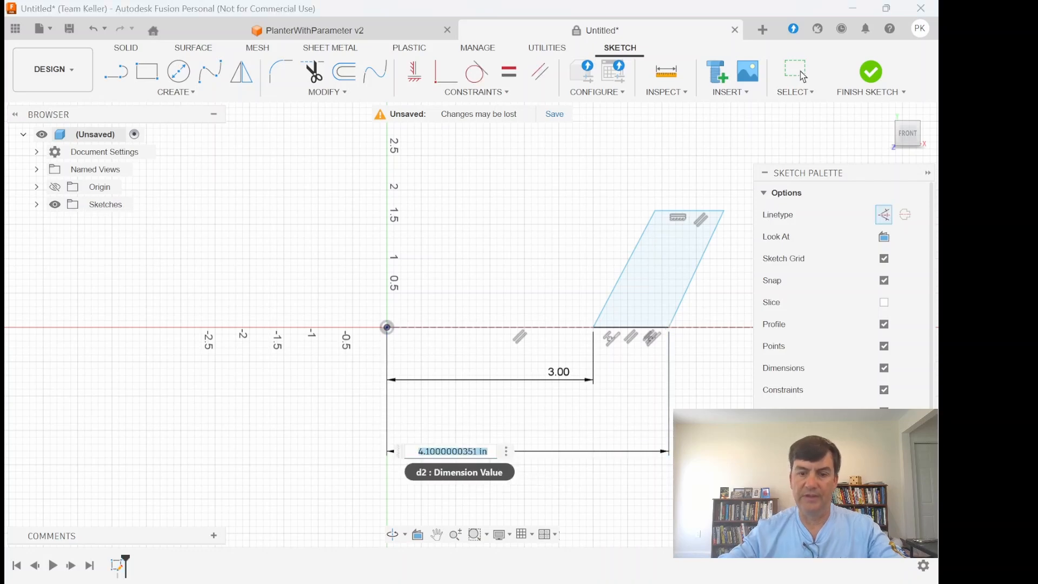
{"action": "type", "text": "6"}
{"action": "key", "text": "Return"}
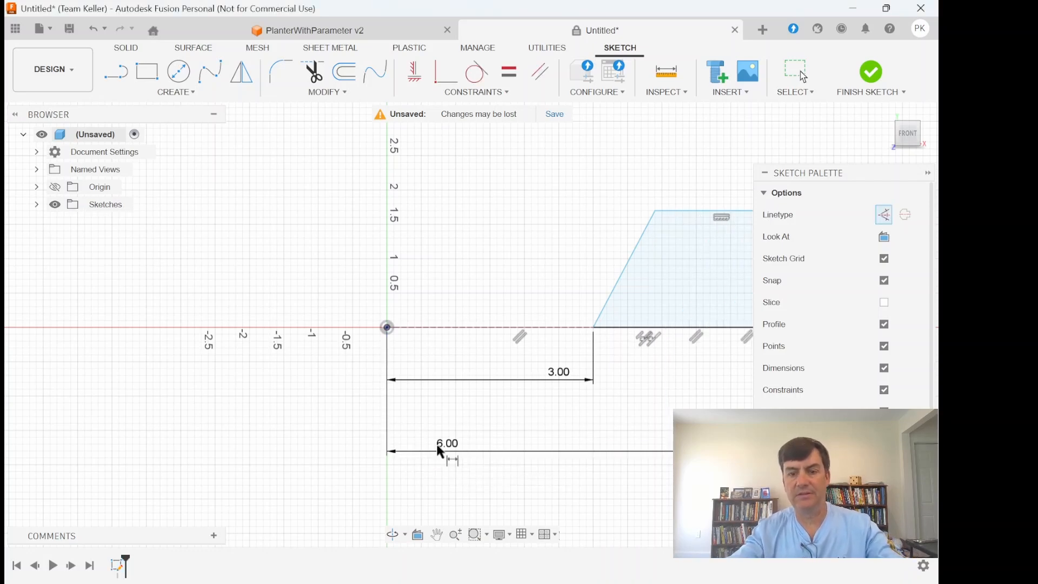
- Dimension the profile's vertical height between its outer bottom and outer top corners as 12 in
{"action": "scroll", "coordinate": [479, 335], "scroll_direction": "up", "scroll_amount": 1}
{"action": "scroll", "coordinate": [480, 339], "scroll_direction": "down", "scroll_amount": 1}
{"action": "middle_click_drag", "start_coordinate": [480, 339], "coordinate": [244, 335]}
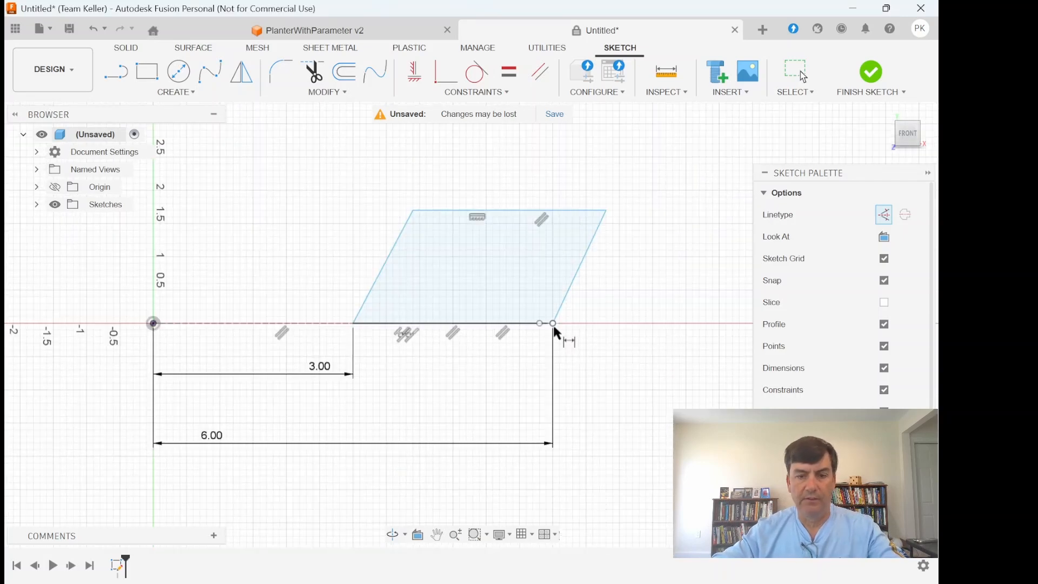
{"action": "left_click", "coordinate": [554, 325]}
{"action": "left_click", "coordinate": [606, 212]}
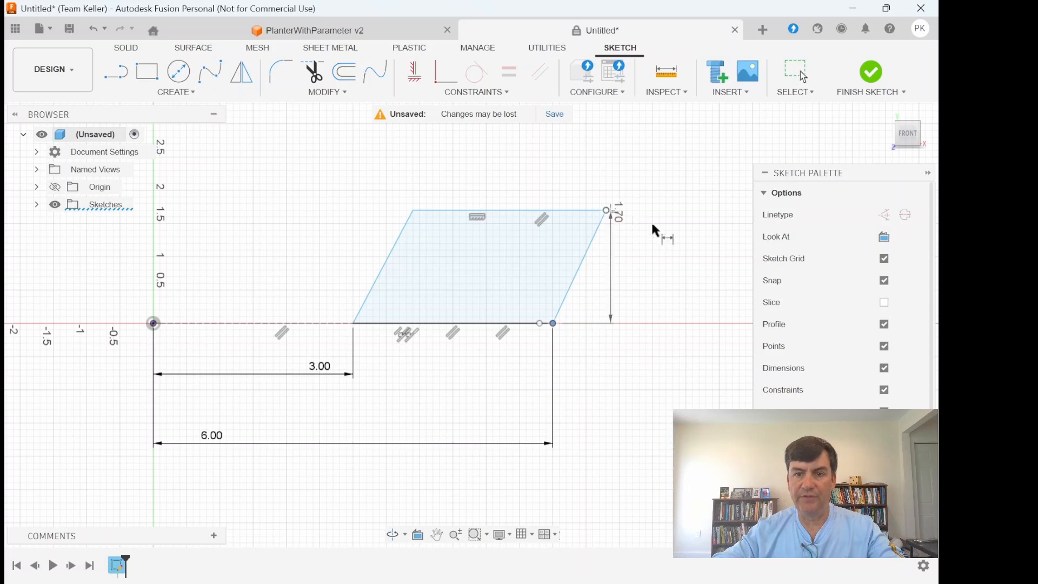
{"action": "left_click", "coordinate": [679, 293]}
{"action": "type", "text": "10"}
{"action": "key", "text": "Return"}
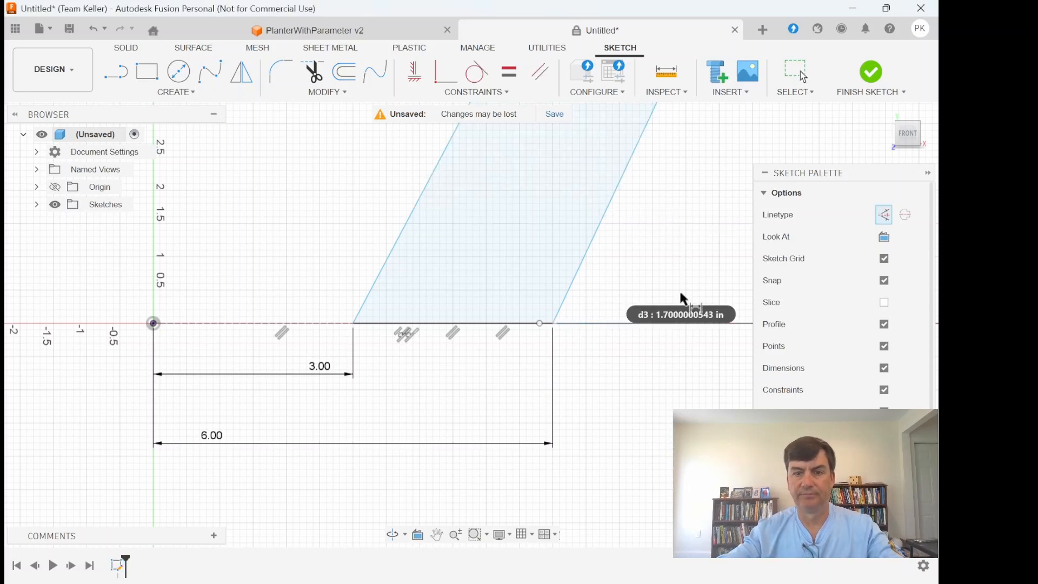
{"action": "scroll", "coordinate": [512, 220], "scroll_direction": "down", "scroll_amount": 5}
{"action": "scroll", "coordinate": [530, 189], "scroll_direction": "down", "scroll_amount": 3}
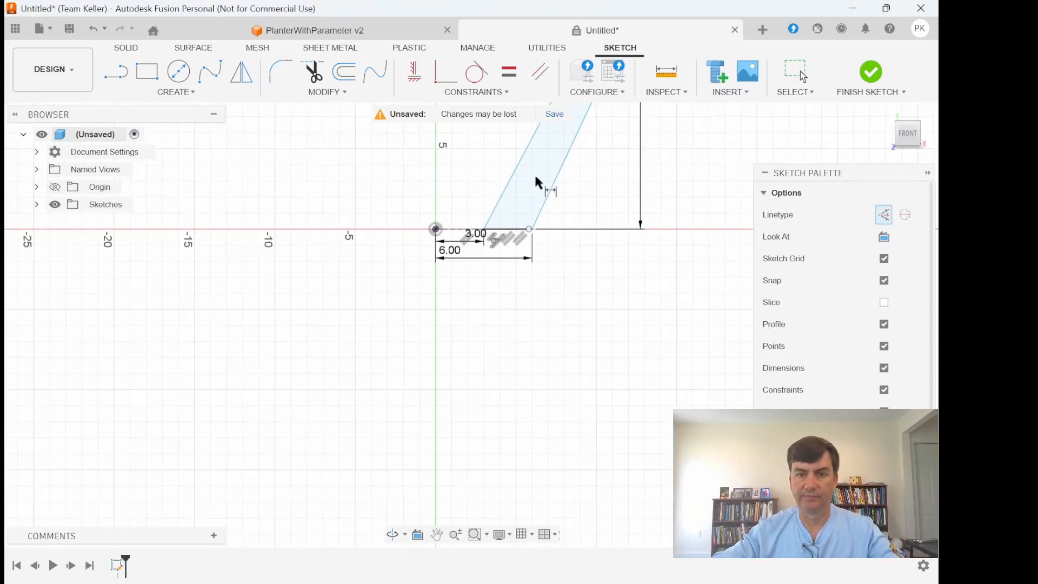
{"action": "middle_click_drag", "start_coordinate": [537, 180], "coordinate": [538, 339]}
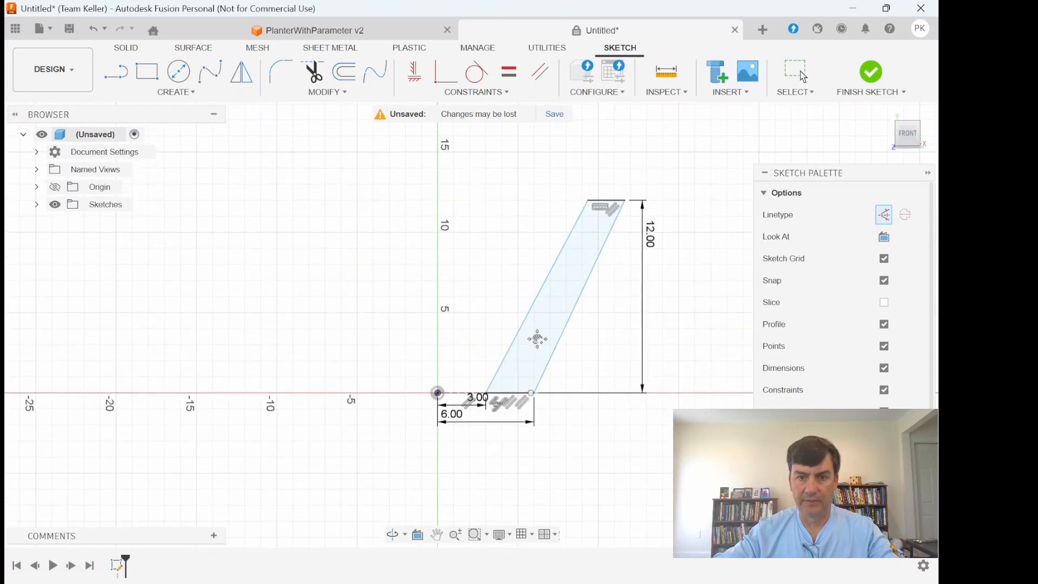
{"action": "scroll", "coordinate": [479, 340], "scroll_direction": "up", "scroll_amount": 3}
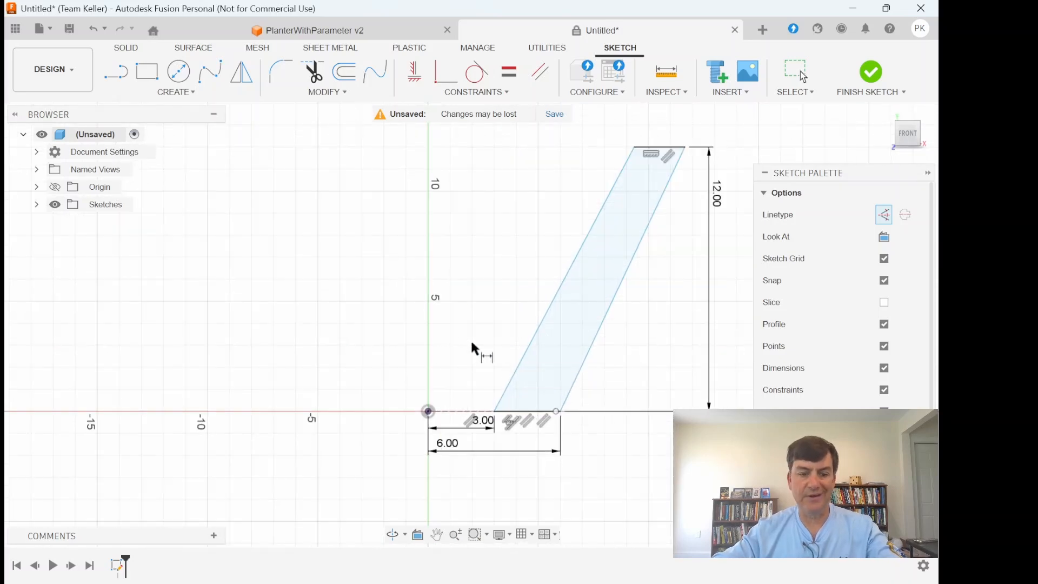
- Dimension the angle between the profile's inner slanted edge and the construction line as 105 degrees
{"action": "left_click", "coordinate": [523, 351]}
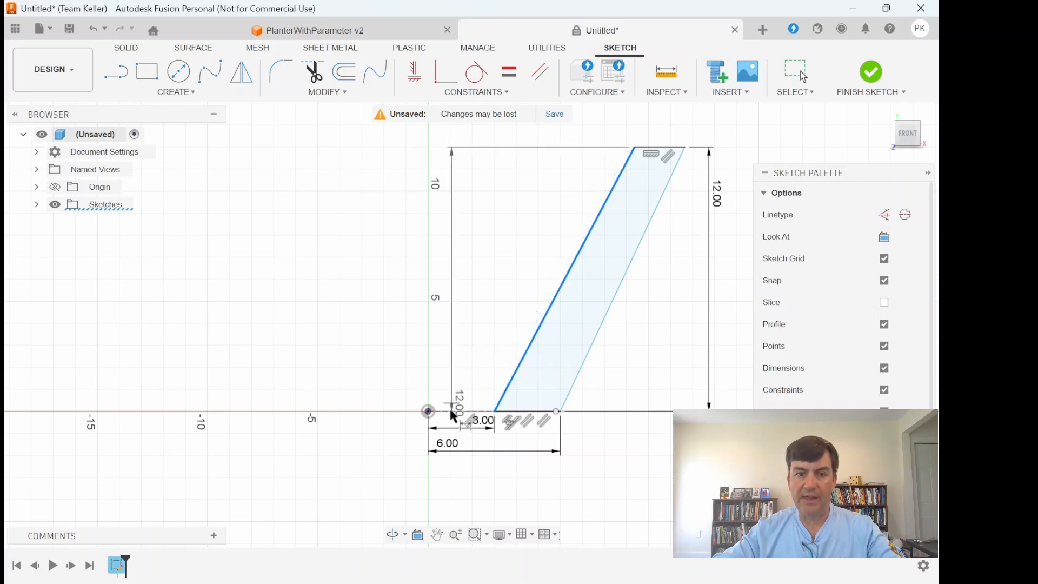
{"action": "left_click", "coordinate": [449, 409]}
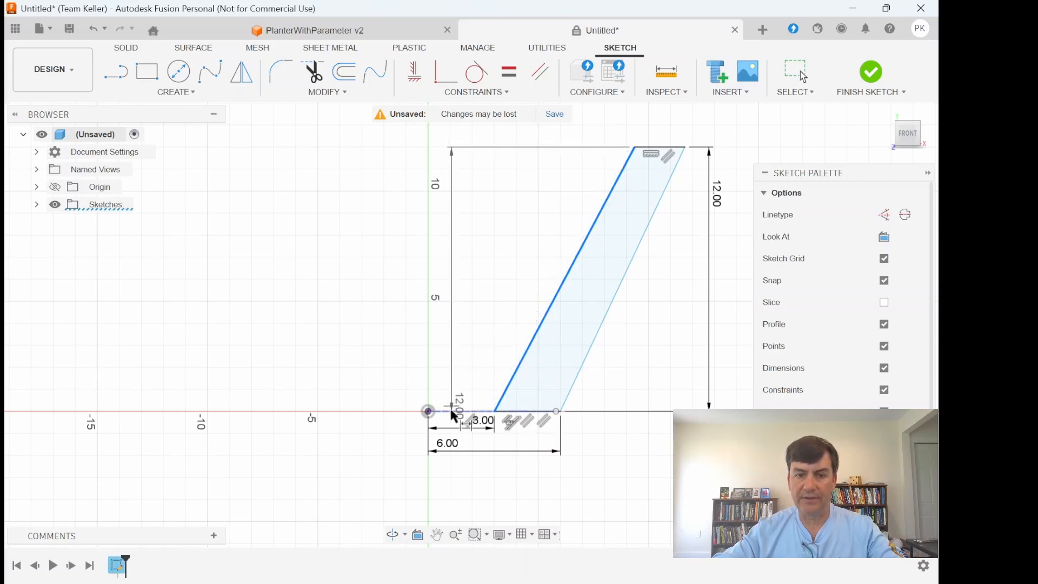
{"action": "left_click", "coordinate": [383, 304]}
{"action": "type", "text": "105"}
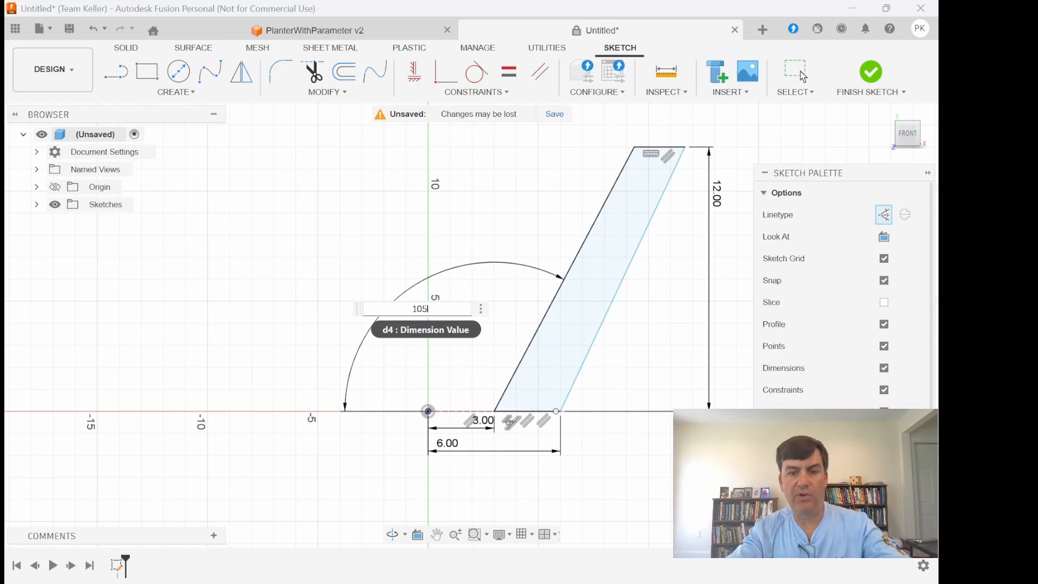
{"action": "key", "text": "Return"}
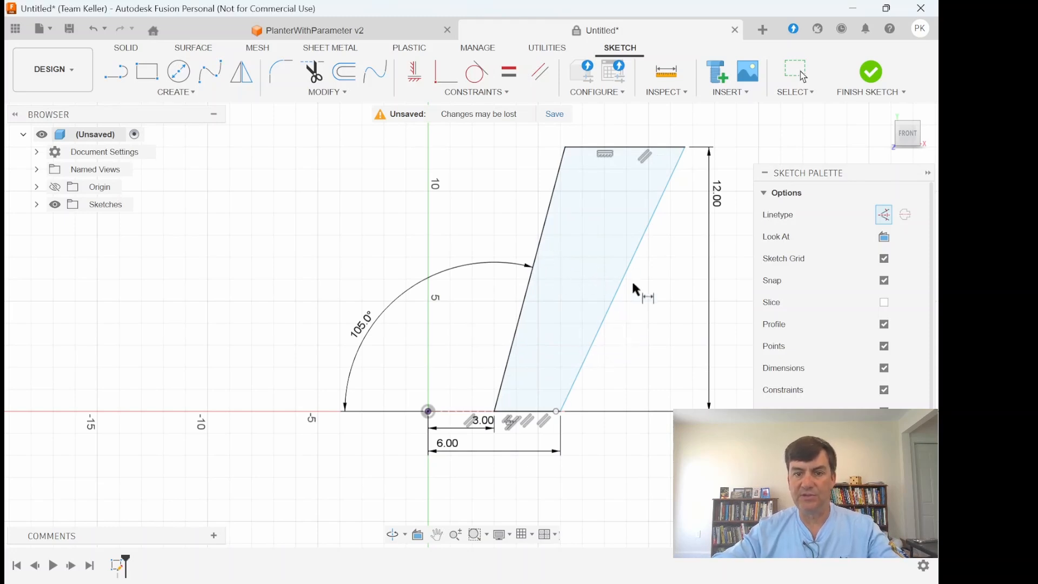
- Apply a Parallel constraint between the profile's outer and inner slanted edges
{"action": "left_click", "coordinate": [541, 74]}
{"action": "left_click", "coordinate": [632, 265]}
{"action": "left_click", "coordinate": [542, 248]}
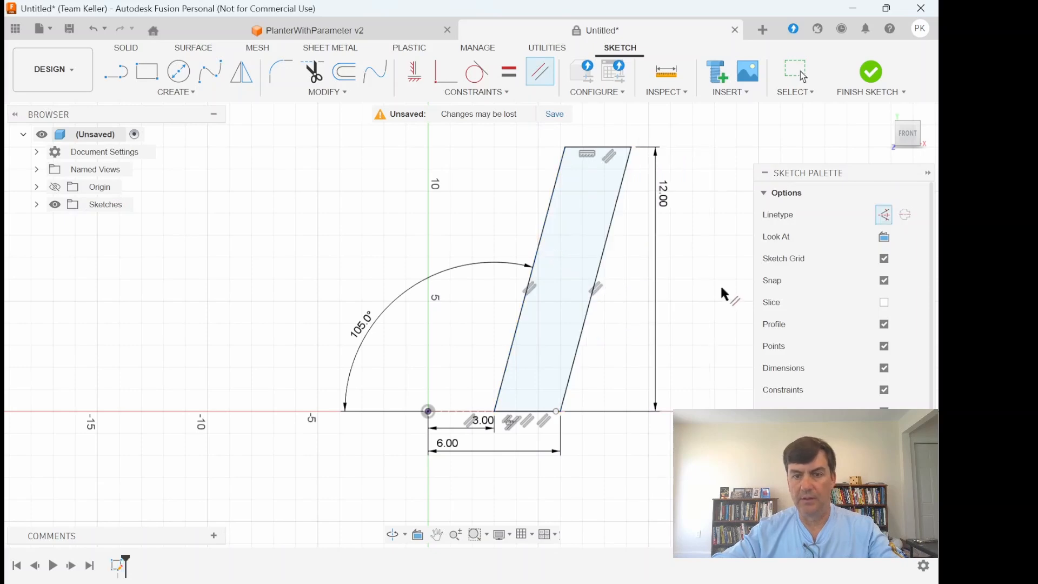
- Pull the construction line's free end out past the profile's outer bottom corner
{"action": "scroll", "coordinate": [684, 292], "scroll_direction": "up", "scroll_amount": 2}
{"action": "scroll", "coordinate": [684, 292], "scroll_direction": "down", "scroll_amount": 3}
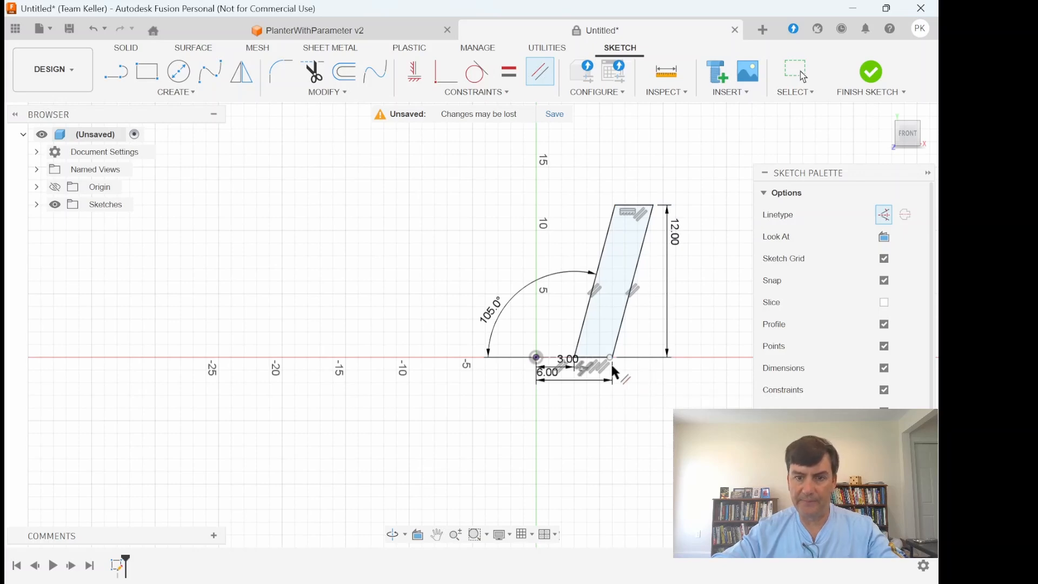
{"action": "scroll", "coordinate": [608, 366], "scroll_direction": "up", "scroll_amount": 6}
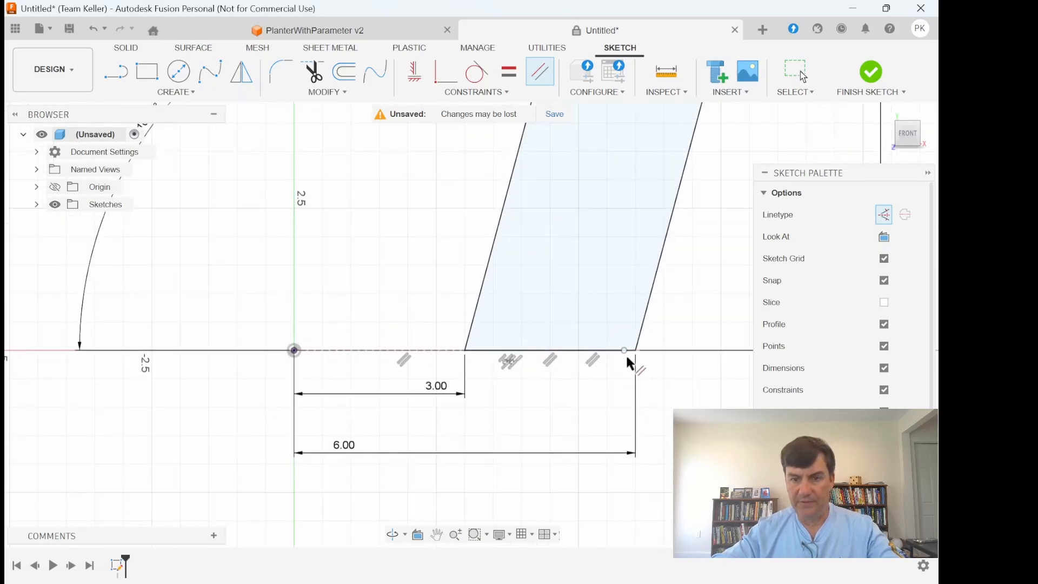
{"action": "key", "text": "Escape"}
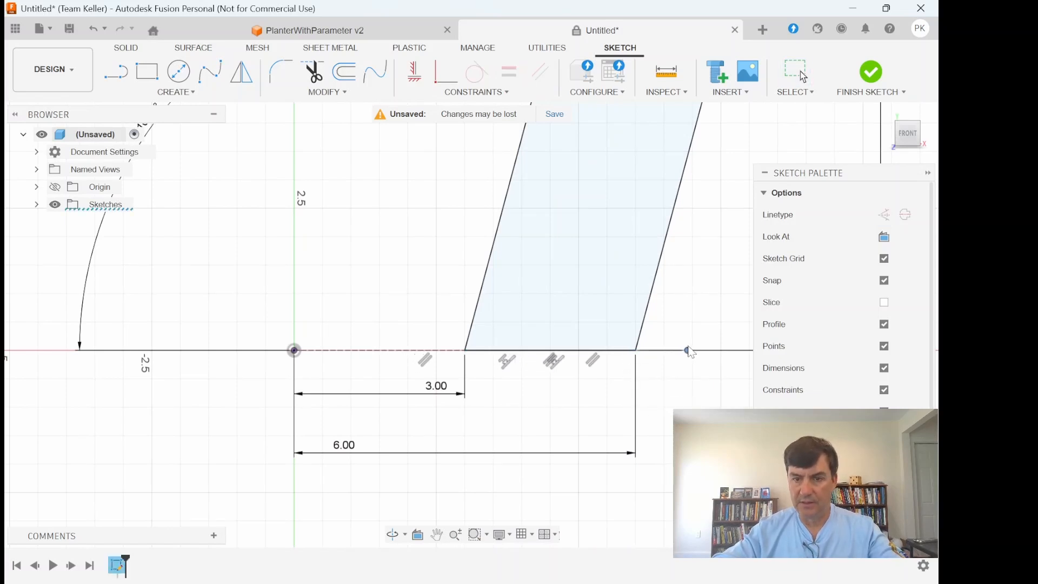
{"action": "scroll", "coordinate": [662, 388], "scroll_direction": "down", "scroll_amount": 3}
{"action": "scroll", "coordinate": [662, 390], "scroll_direction": "down", "scroll_amount": 5}
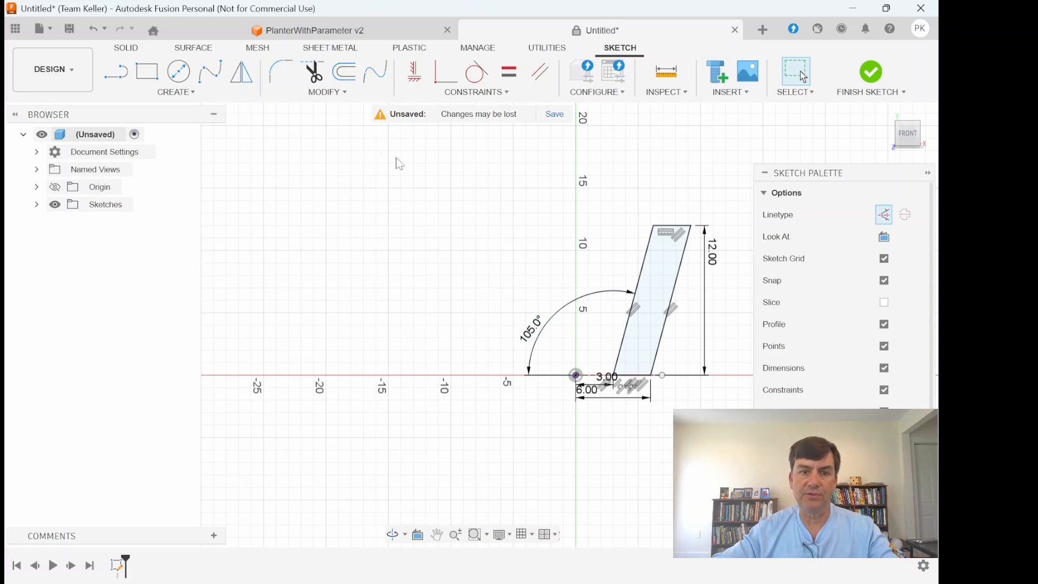
- Create a user parameter named Tilt with unit deg and expression 15
{"action": "left_click", "coordinate": [337, 90]}
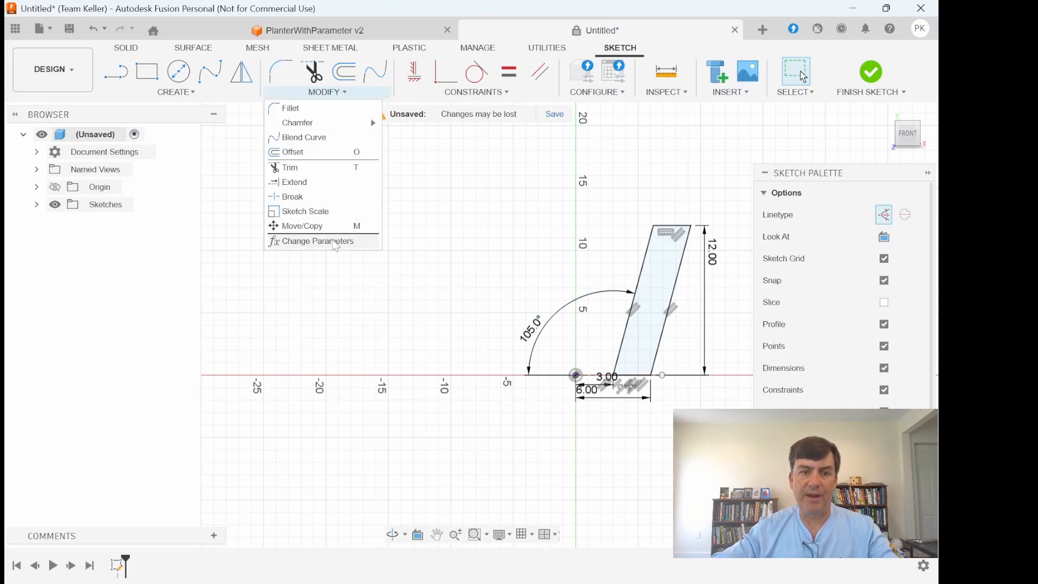
{"action": "left_click", "coordinate": [355, 241]}
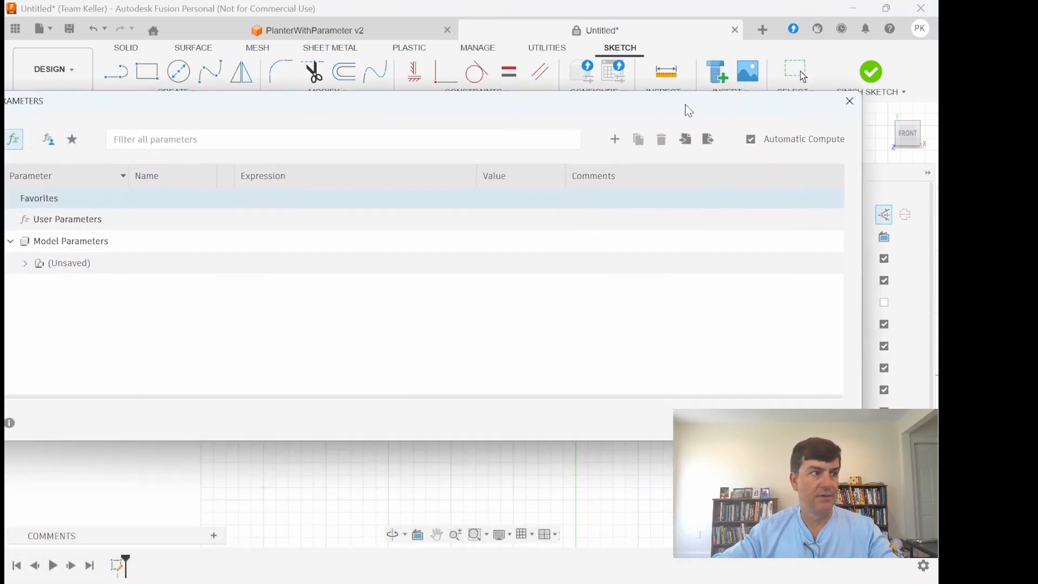
{"action": "left_click_drag", "start_coordinate": [688, 109], "coordinate": [727, 80]}
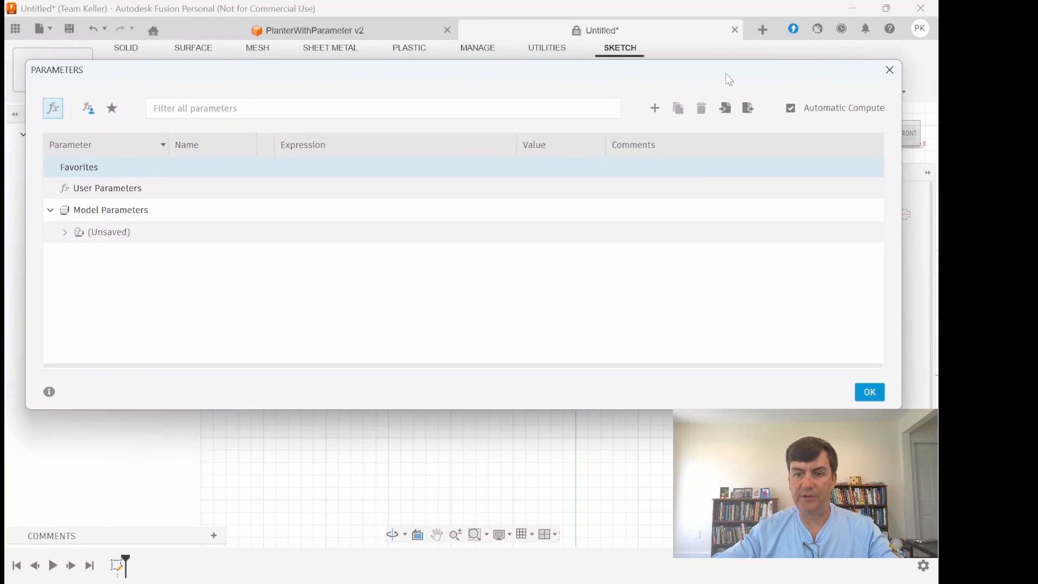
{"action": "left_click", "coordinate": [656, 108]}
{"action": "left_click", "coordinate": [612, 424]}
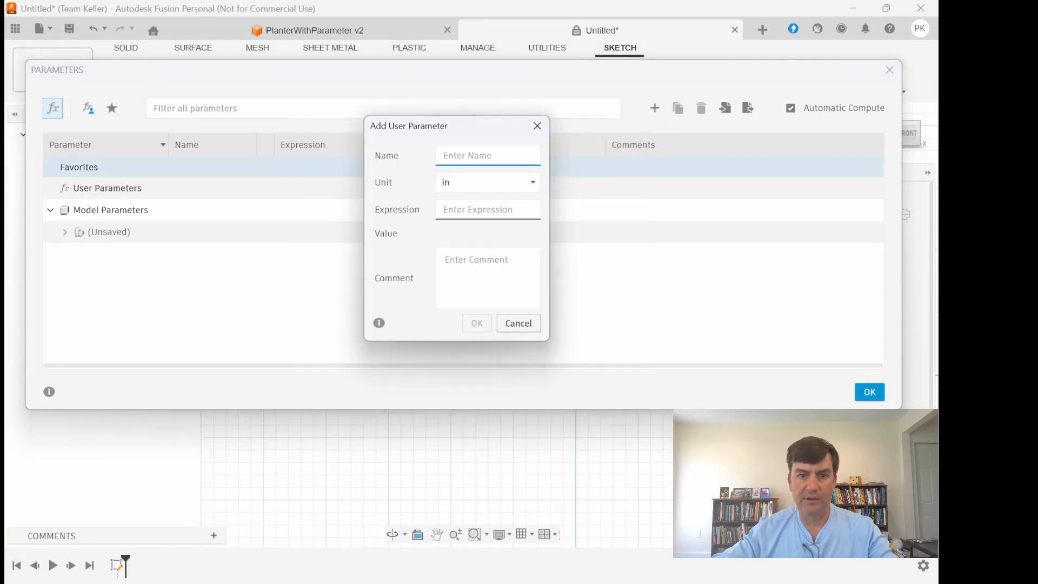
{"action": "type", "text": "Tilt"}
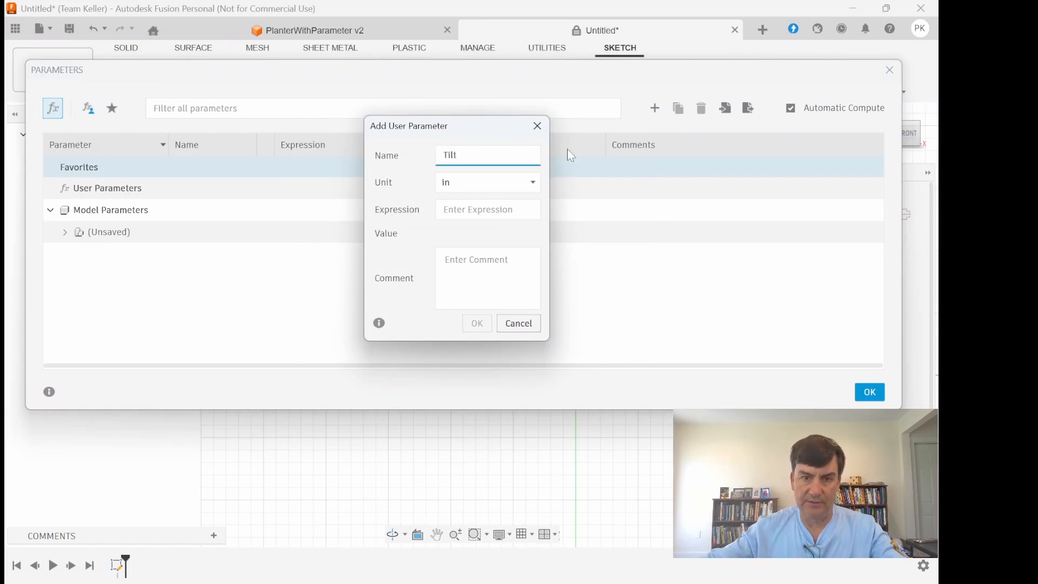
{"action": "left_click", "coordinate": [522, 185]}
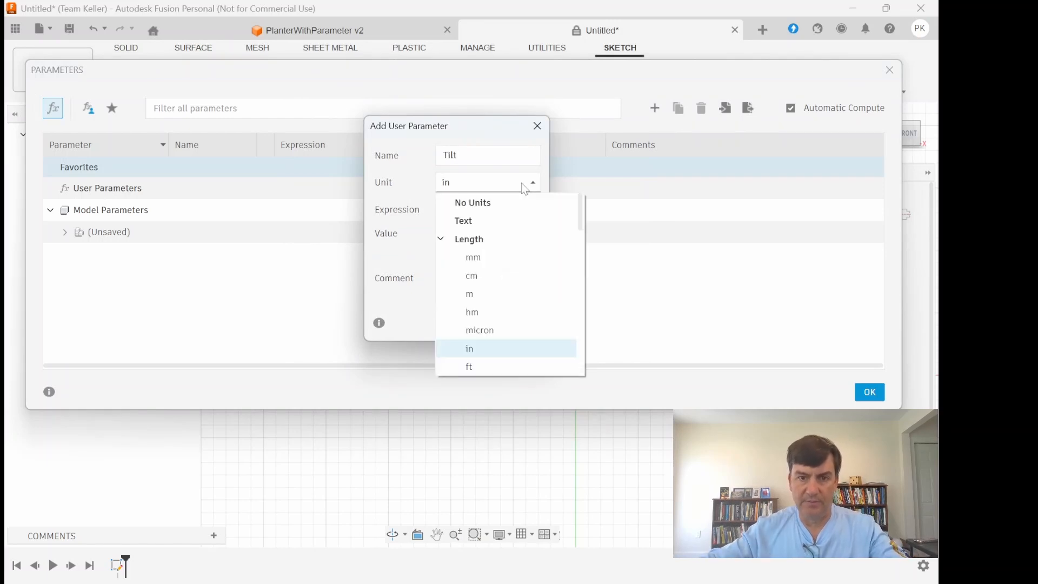
{"action": "scroll", "coordinate": [491, 277], "scroll_direction": "down", "scroll_amount": 5}
{"action": "left_click", "coordinate": [491, 278]}
{"action": "left_click", "coordinate": [484, 210]}
{"action": "type", "text": "15"}
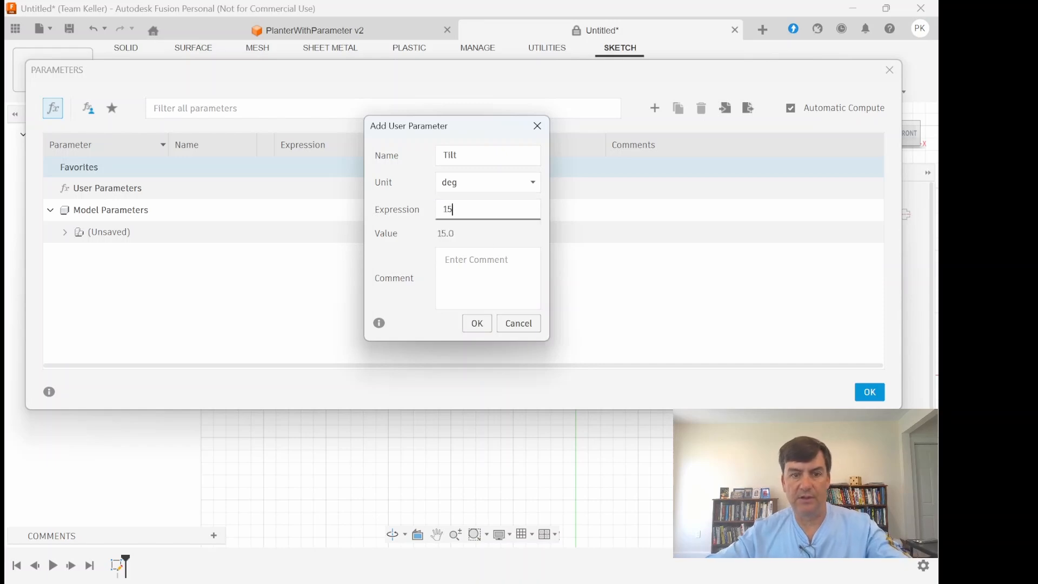
{"action": "left_click", "coordinate": [476, 323]}
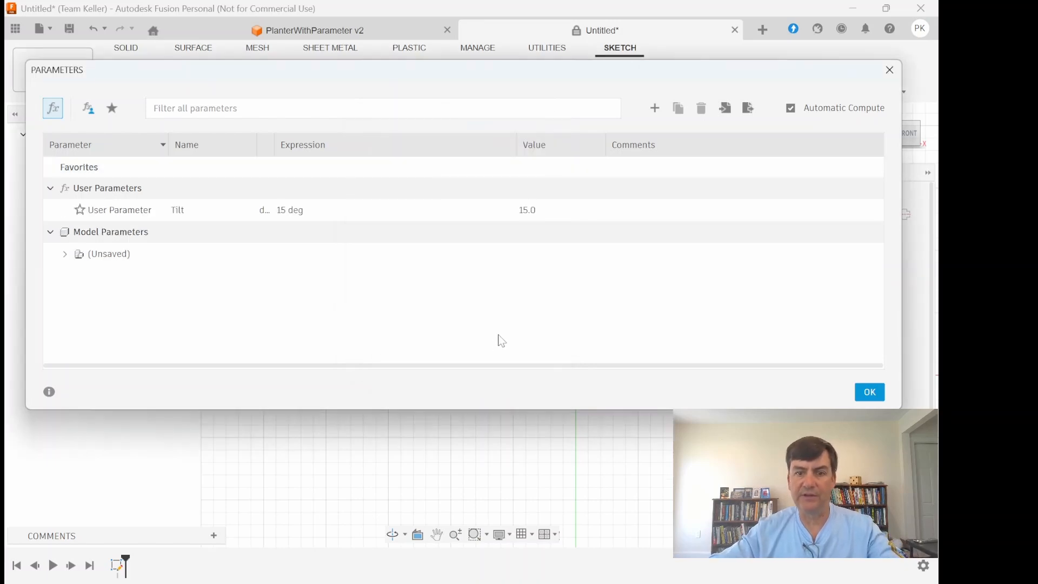
{"action": "left_click", "coordinate": [870, 392]}
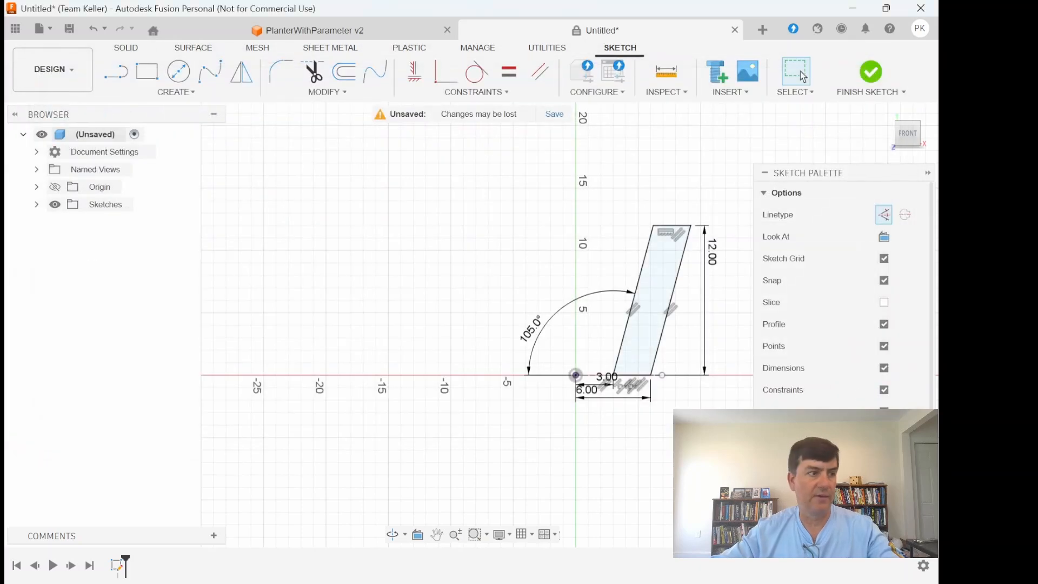
- Set the 105-degree angle dimension to the expression 90+Tilt
{"action": "double_click", "coordinate": [531, 328]}
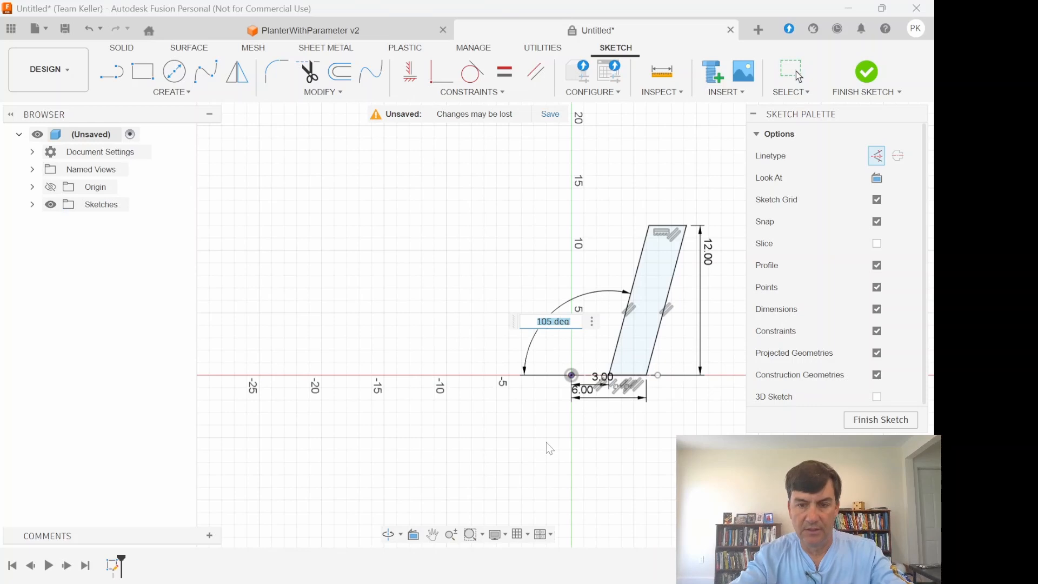
{"action": "type", "text": "90+T"}
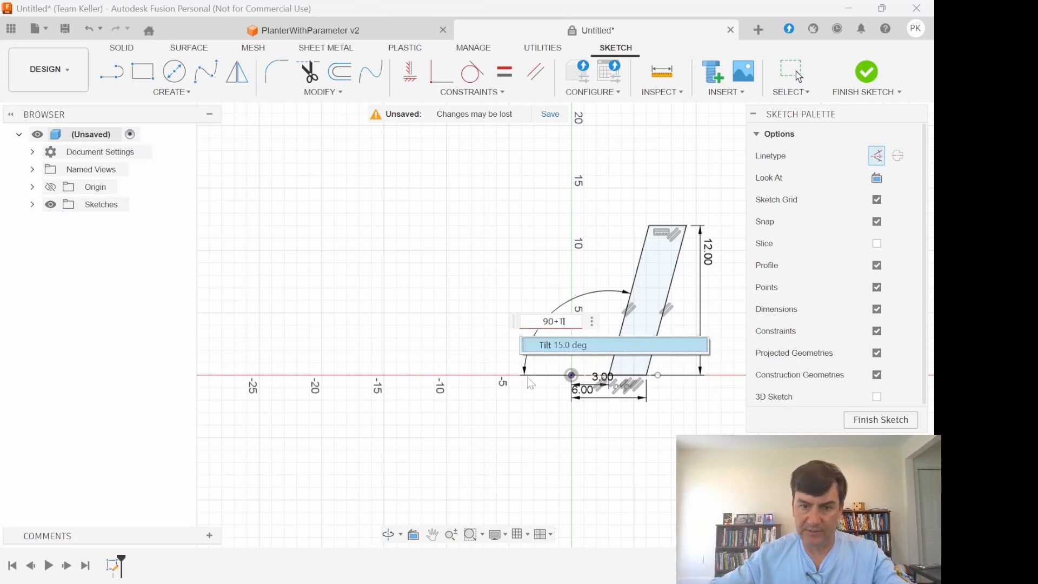
{"action": "left_click", "coordinate": [543, 344]}
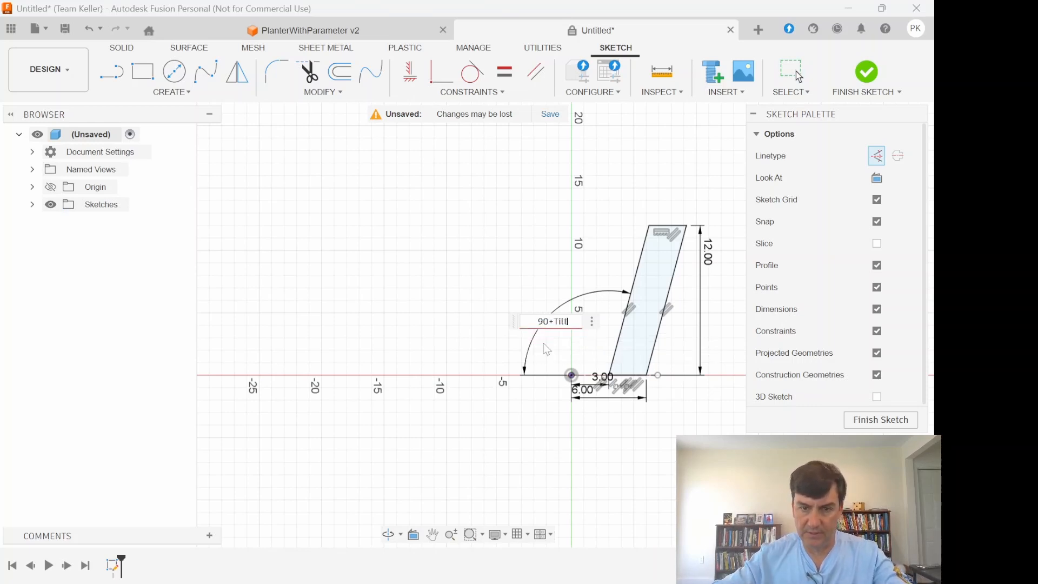
{"action": "key", "text": "Return"}
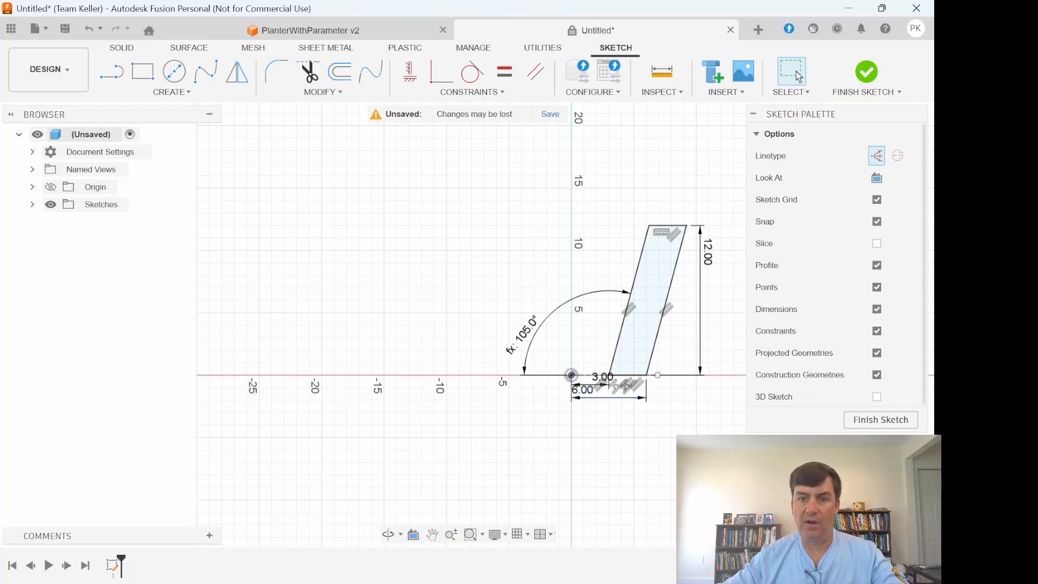
- Finish the sketch and revolve the wall profile 360 degrees around the vertical origin axis as a new body
{"action": "left_click", "coordinate": [893, 426]}
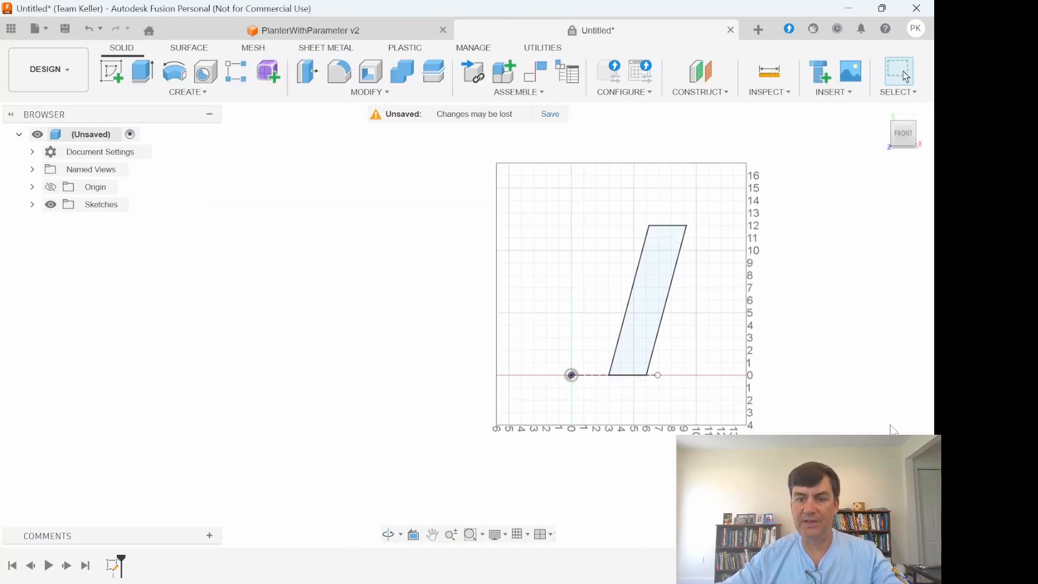
{"action": "left_click", "coordinate": [175, 81]}
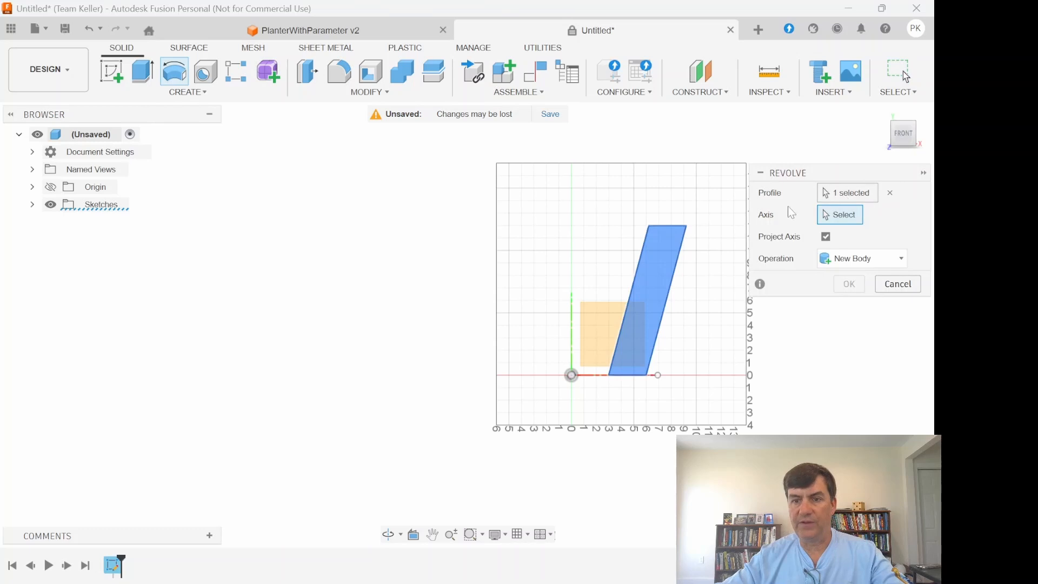
{"action": "left_click", "coordinate": [572, 306]}
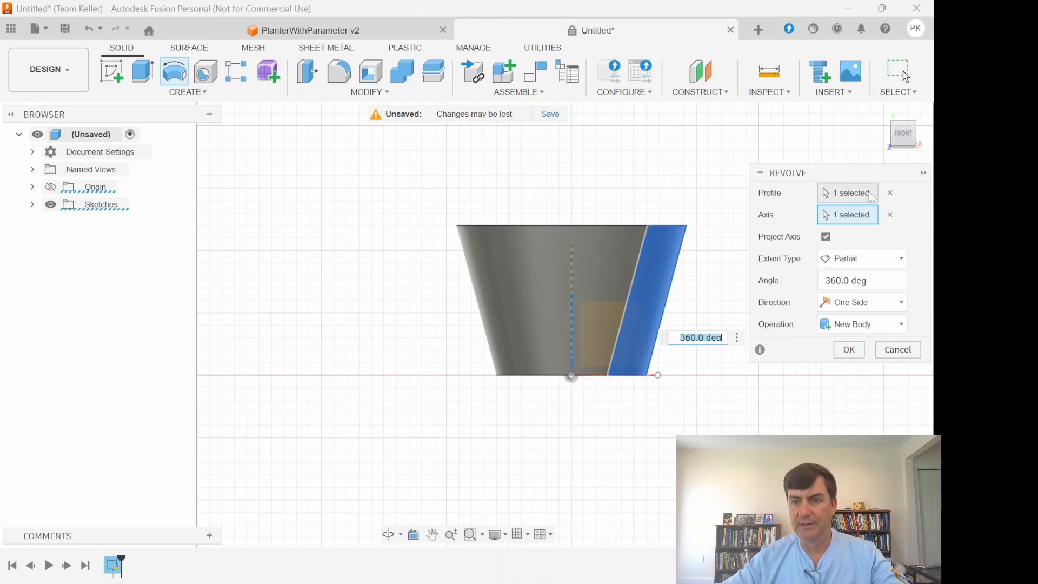
{"action": "left_click_drag", "start_coordinate": [905, 131], "coordinate": [890, 178]}
{"action": "mouse_move", "coordinate": [614, 404]}
{"action": "middle_mouse_down", "text": "shift"}
{"action": "mouse_move", "coordinate": [606, 222]}
{"action": "mouse_move", "coordinate": [593, 343]}
{"action": "mouse_move", "coordinate": [586, 333]}
{"action": "middle_mouse_up", "text": "shift"}
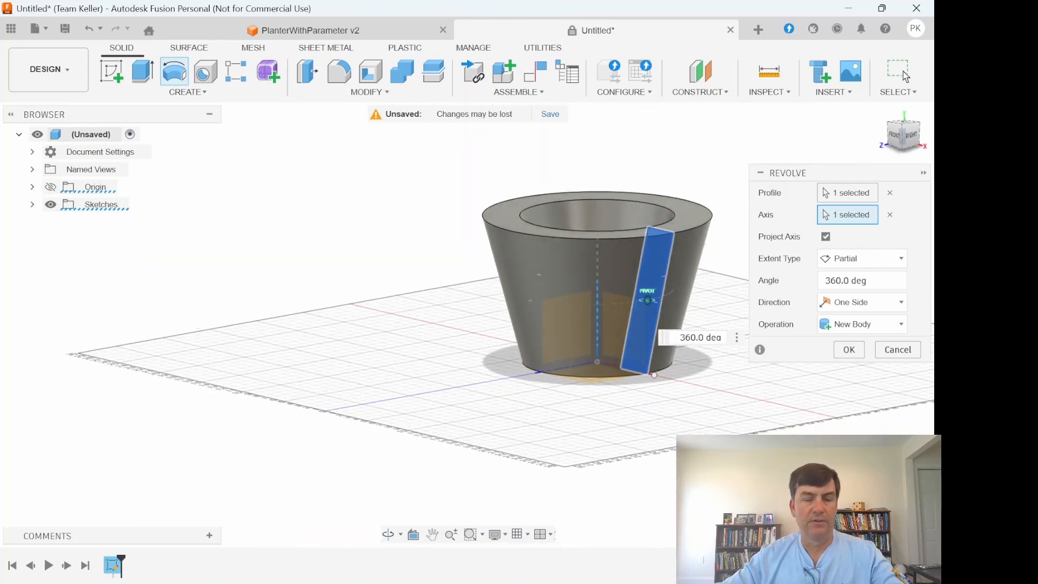
{"action": "left_click", "coordinate": [849, 352]}
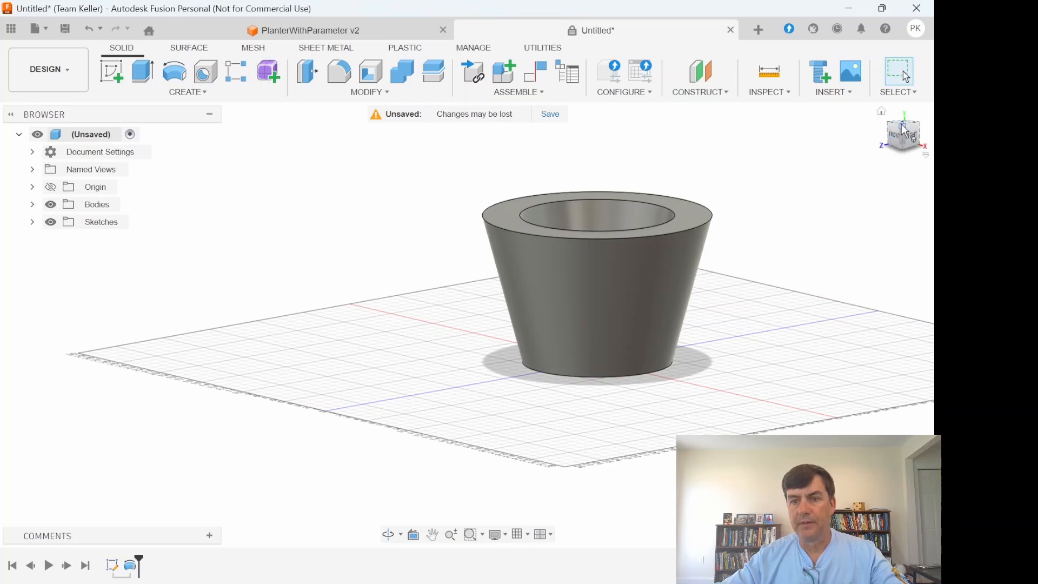
- Start a new sketch on the planter's top rim face, viewed from above
{"action": "left_click", "coordinate": [904, 130]}
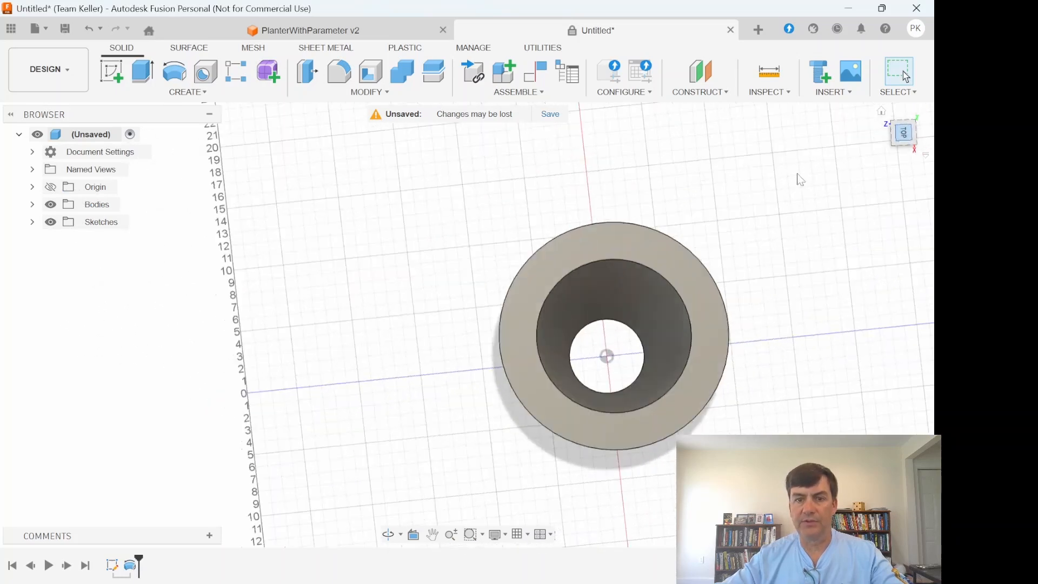
{"action": "middle_click_drag", "start_coordinate": [780, 192], "coordinate": [659, 174]}
{"action": "left_click", "coordinate": [114, 80]}
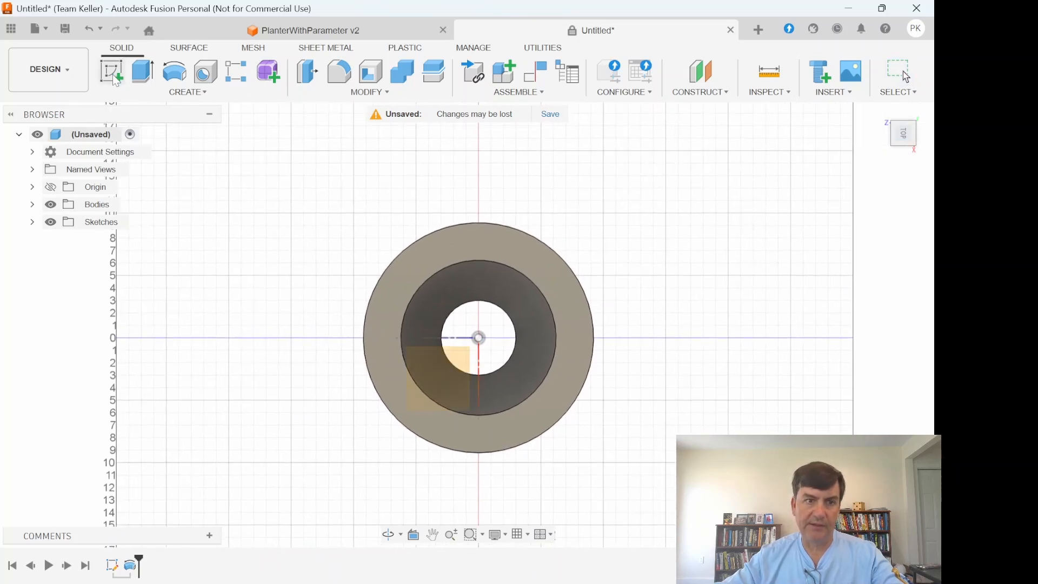
{"action": "left_click", "coordinate": [413, 265]}
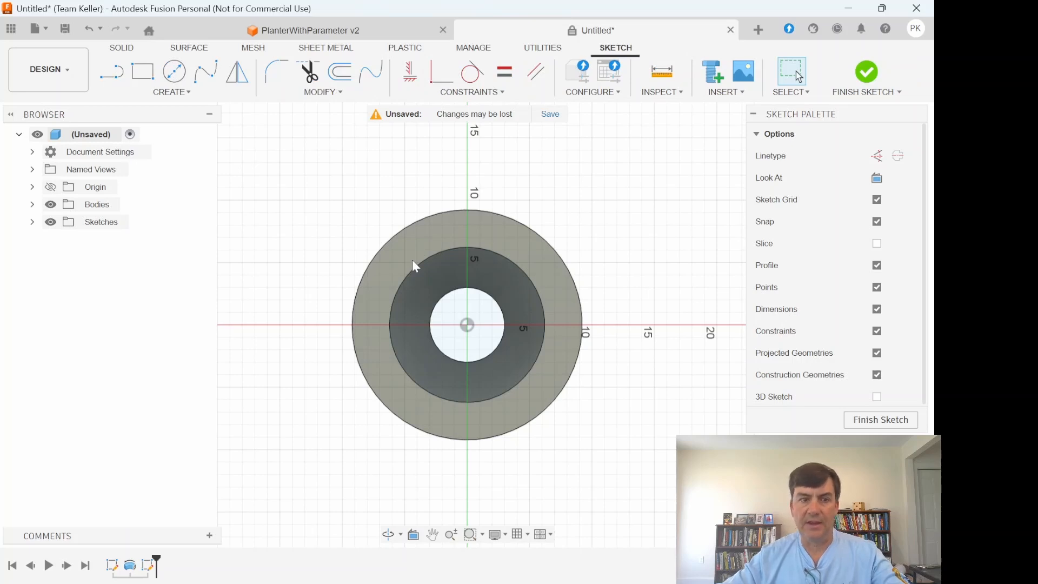
- Sketch a six-sided circumscribed polygon centred on the origin, with an inscribed radius of about 12.3 in
{"action": "left_click", "coordinate": [177, 95]}
{"action": "mouse_move", "coordinate": [162, 166]}
{"action": "left_click", "coordinate": [277, 167]}
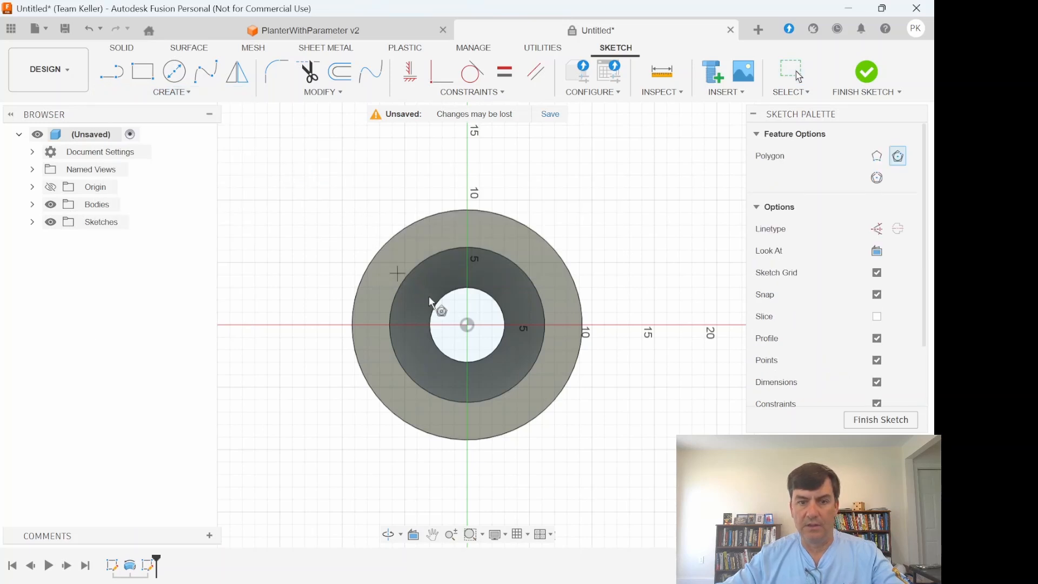
{"action": "left_click", "coordinate": [467, 325]}
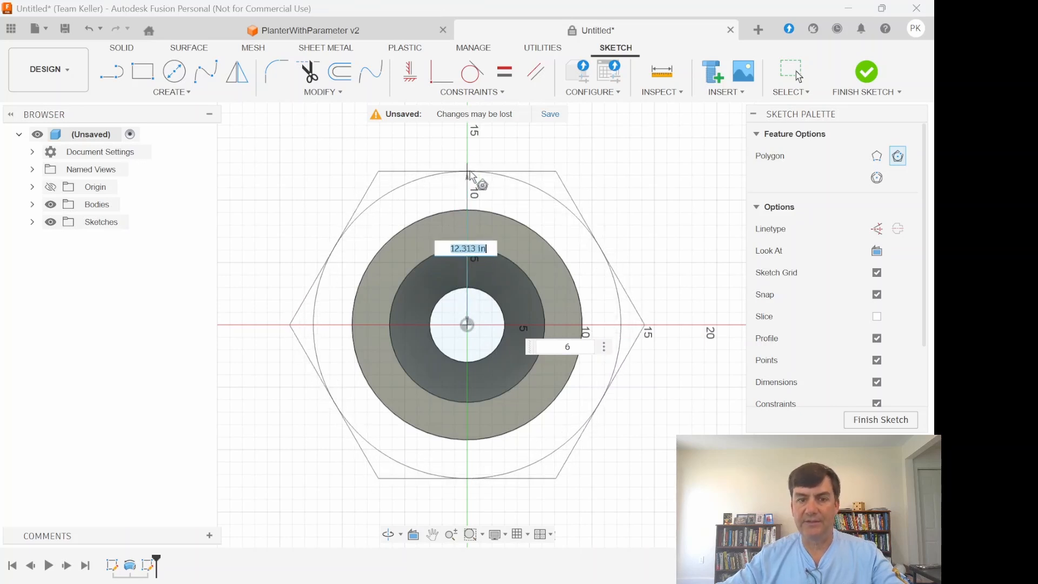
{"action": "left_click", "coordinate": [468, 173]}
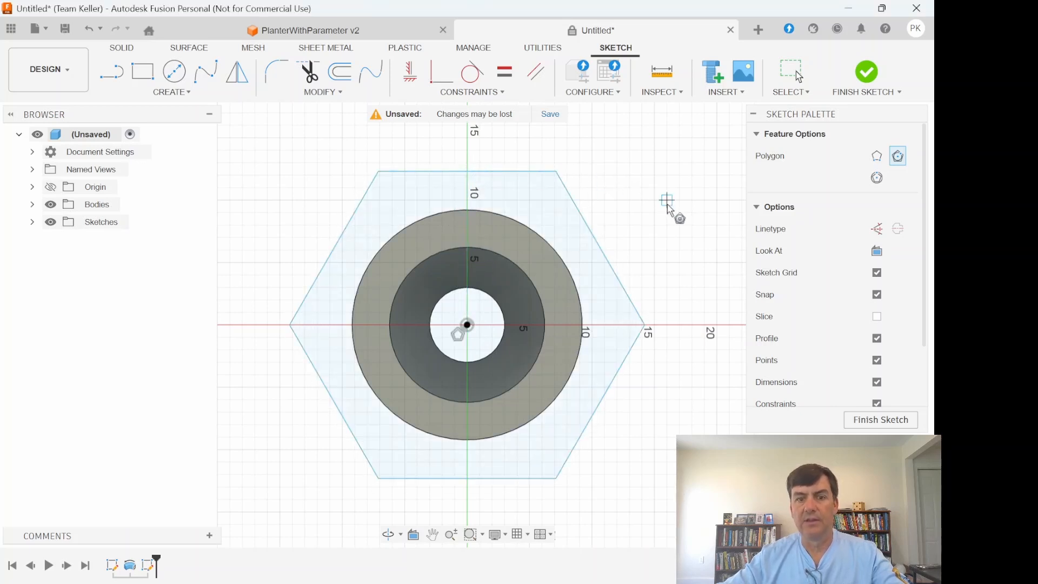
- Constrain the hexagon's upper-left corner coincident with the rim's outer circle
{"action": "left_click", "coordinate": [458, 95]}
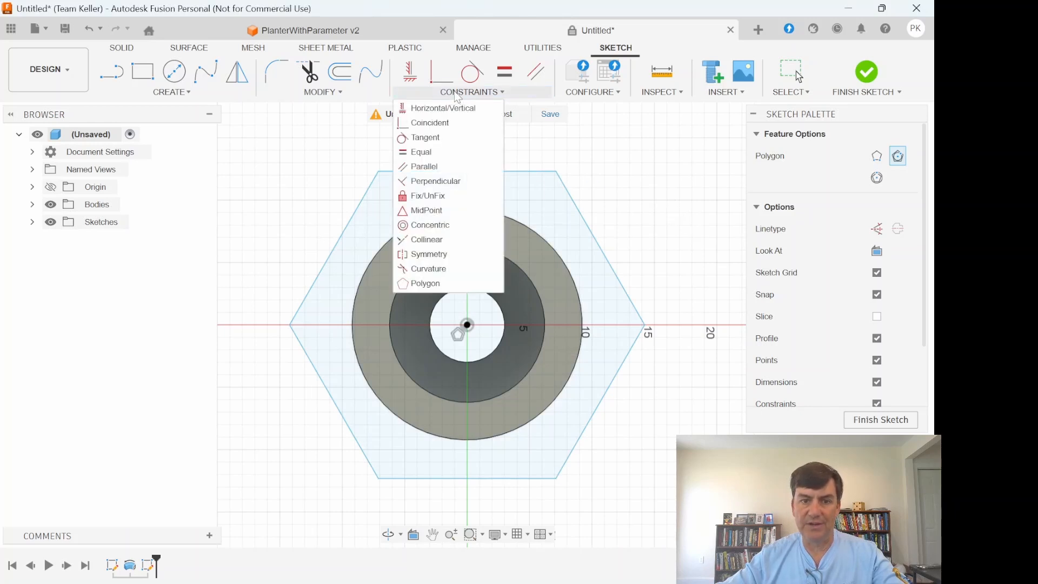
{"action": "left_click", "coordinate": [450, 124]}
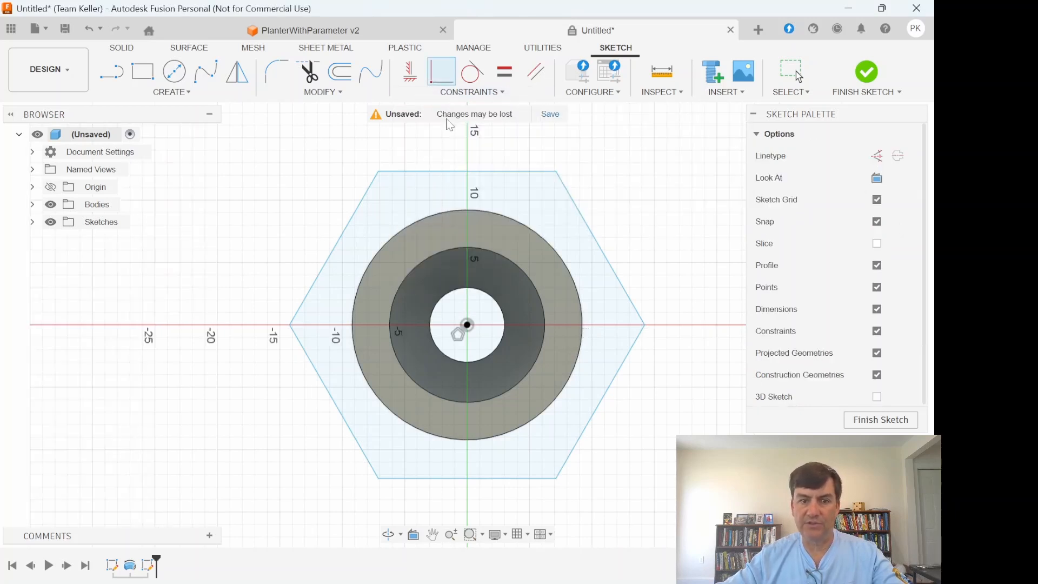
{"action": "left_click", "coordinate": [378, 171]}
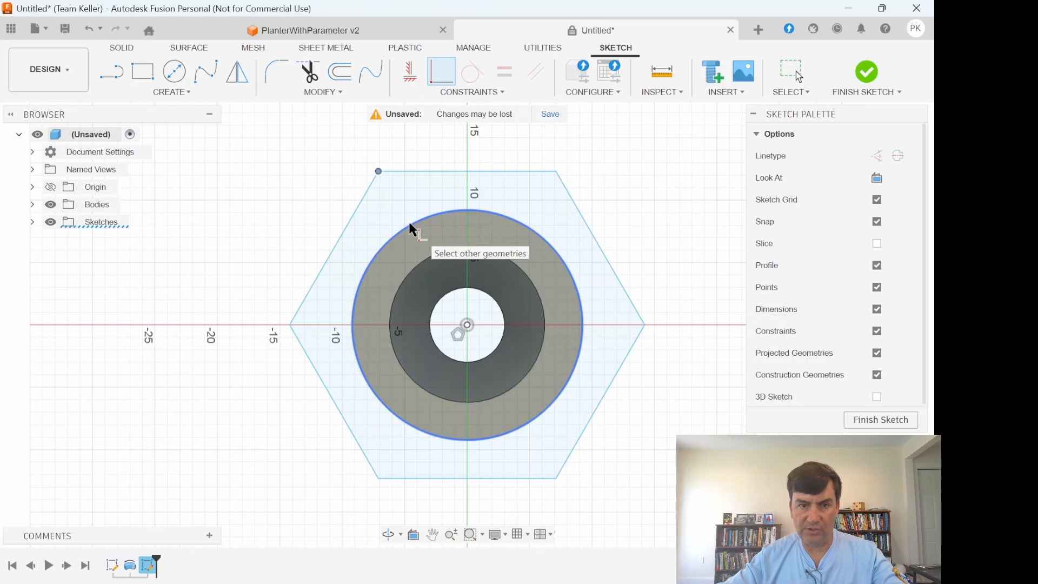
{"action": "left_click", "coordinate": [409, 224]}
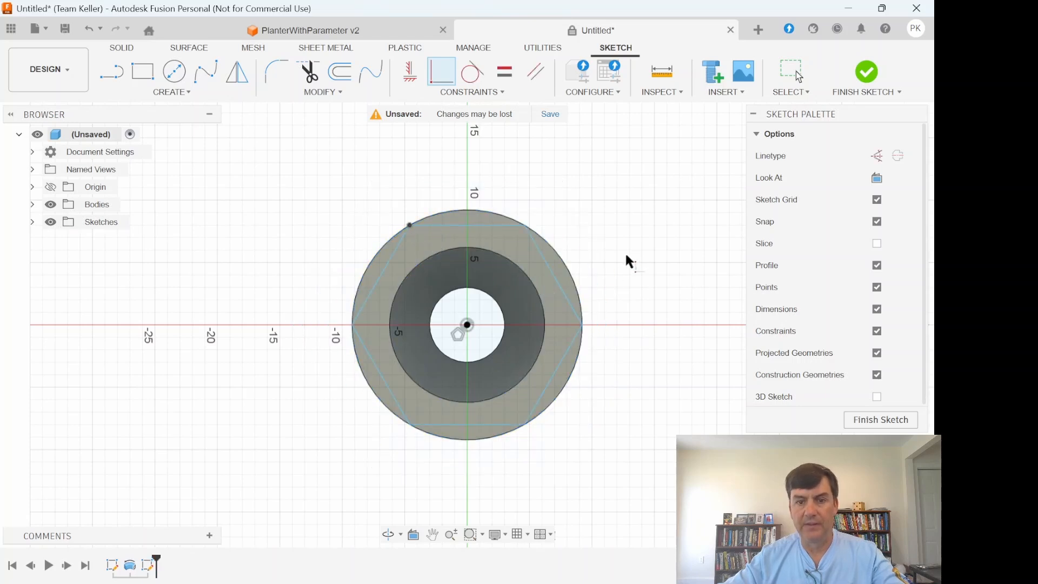
- Apply a horizontal constraint to the hexagon's upper edge and finish the sketch
{"action": "left_click", "coordinate": [408, 76]}
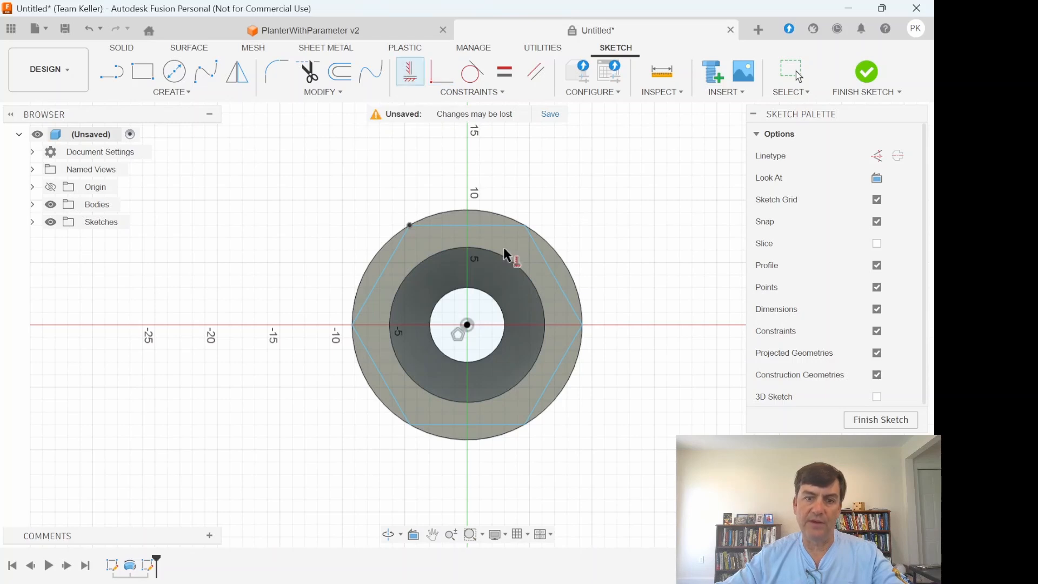
{"action": "left_click", "coordinate": [490, 226]}
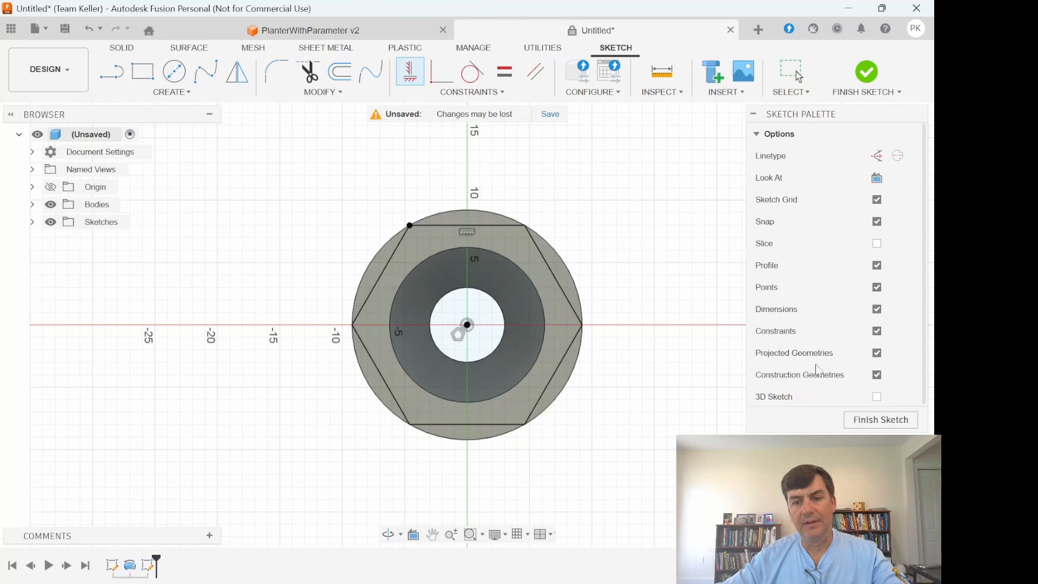
{"action": "left_click", "coordinate": [880, 421]}
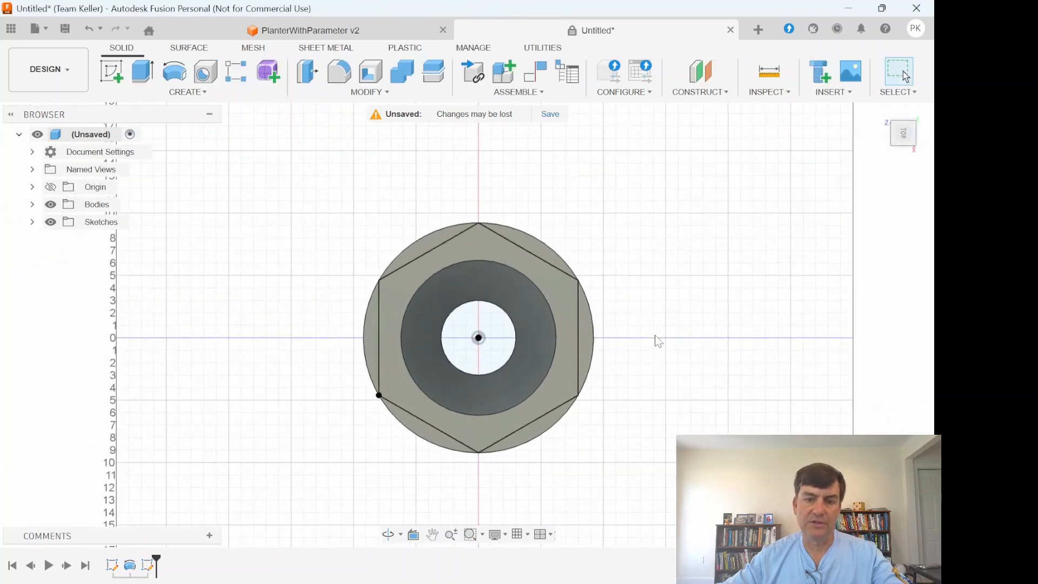
- Start an Extrude with the Cut operation on the six rim segments between the hexagon and the outer circle
{"action": "left_click", "coordinate": [142, 73]}
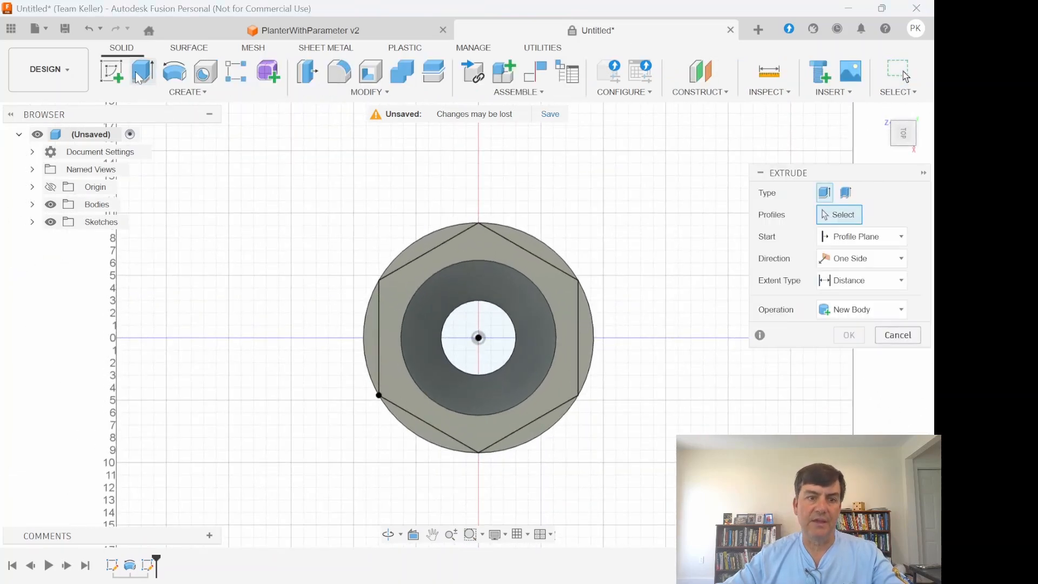
{"action": "left_click", "coordinate": [847, 319]}
{"action": "left_click", "coordinate": [810, 349]}
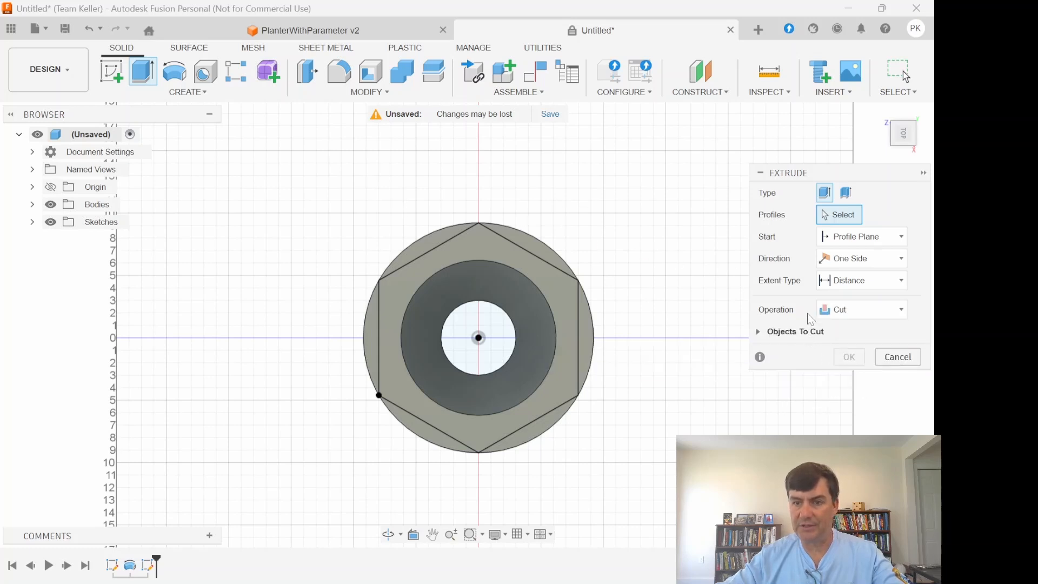
{"action": "left_click", "coordinate": [529, 247]}
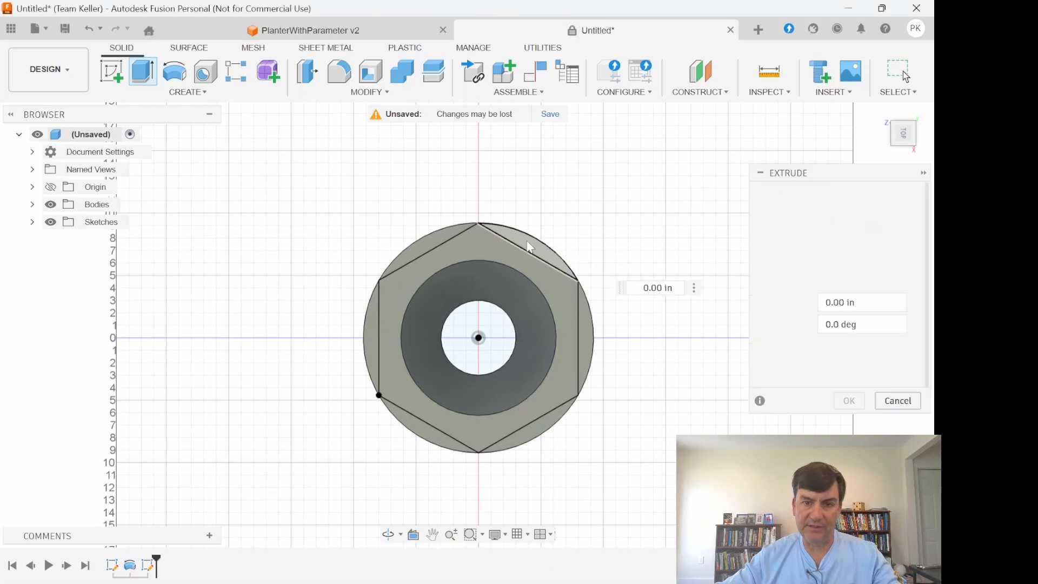
{"action": "left_click", "coordinate": [424, 245]}
{"action": "left_click", "coordinate": [368, 330]}
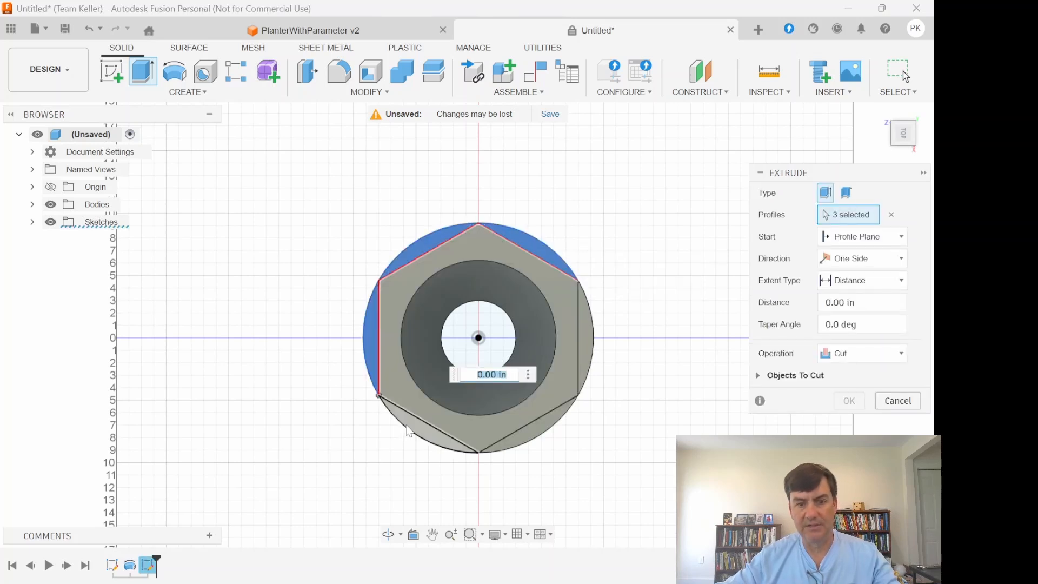
{"action": "left_click", "coordinate": [407, 430]}
{"action": "left_click", "coordinate": [540, 427]}
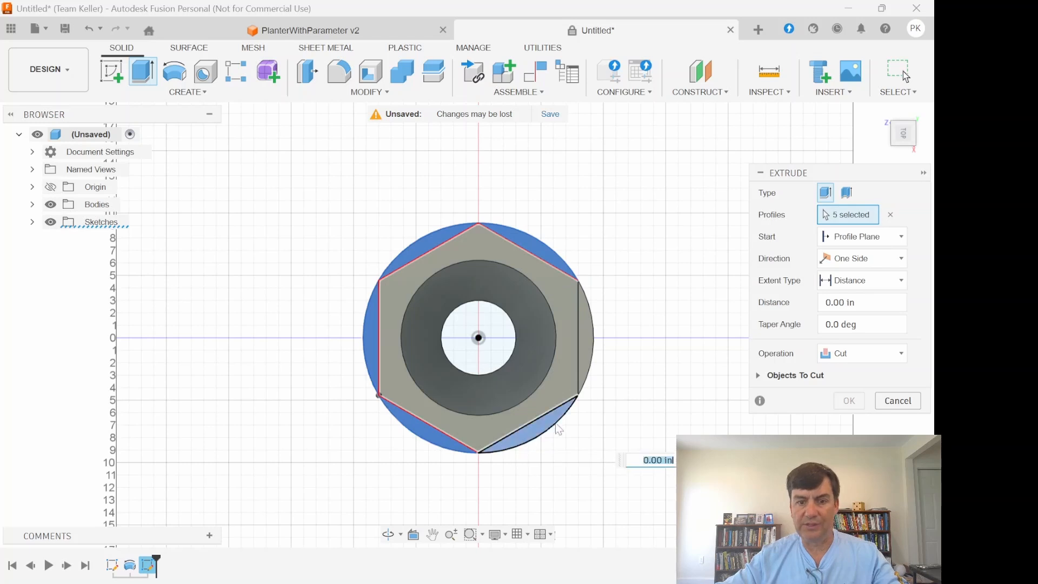
{"action": "left_click", "coordinate": [590, 348]}
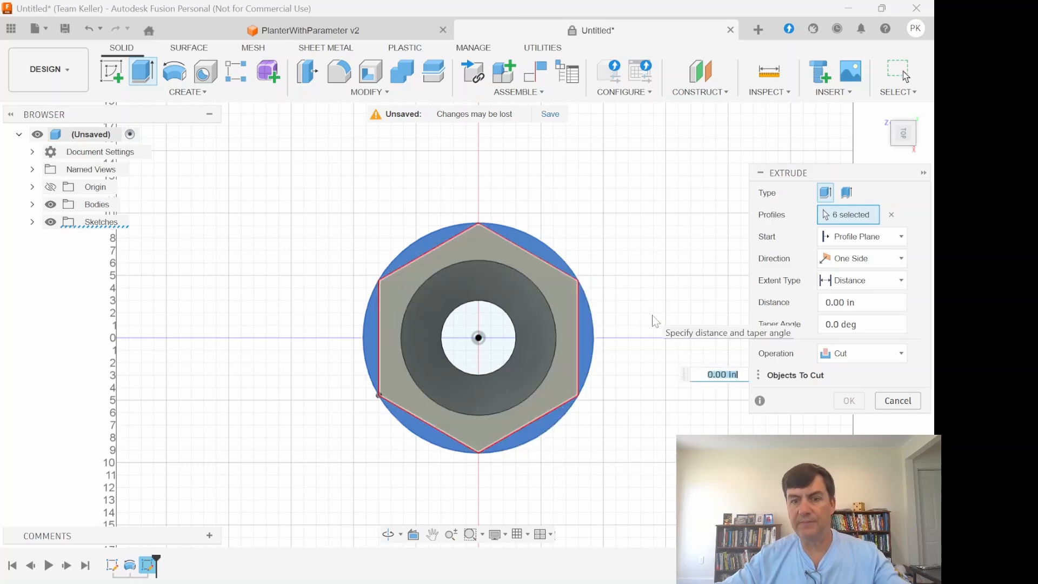
- Set the cut distance to -12 in with the Tilt parameter as taper angle, and complete the extrusion
{"action": "left_click", "coordinate": [832, 302]}
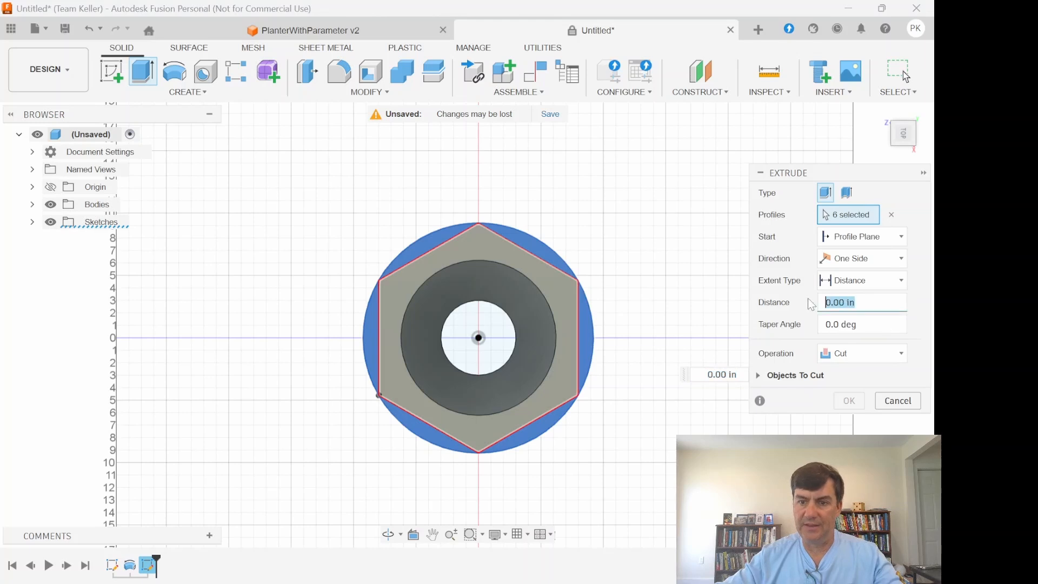
{"action": "left_click", "coordinate": [904, 150]}
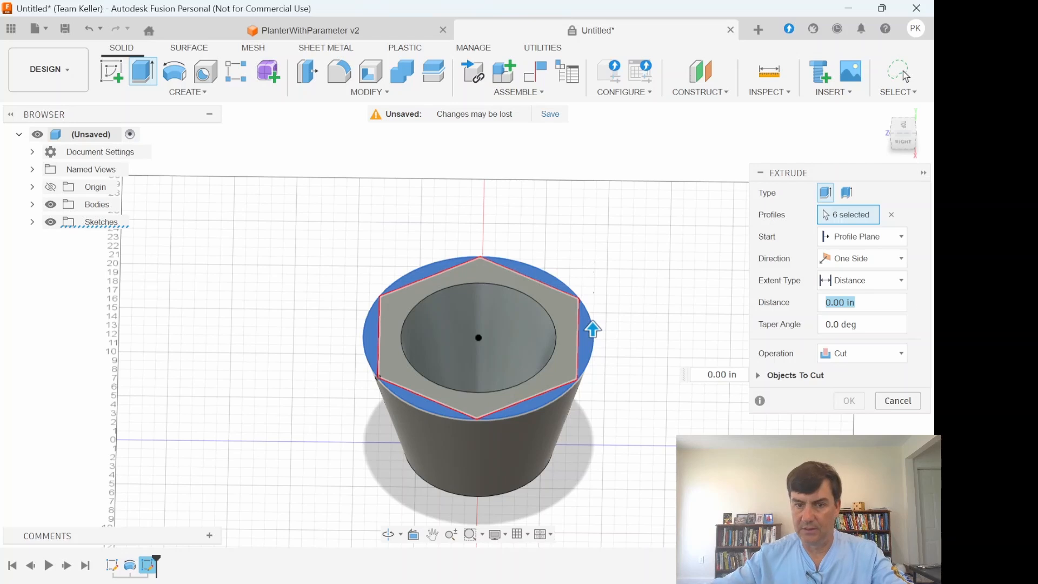
{"action": "type", "text": "-12"}
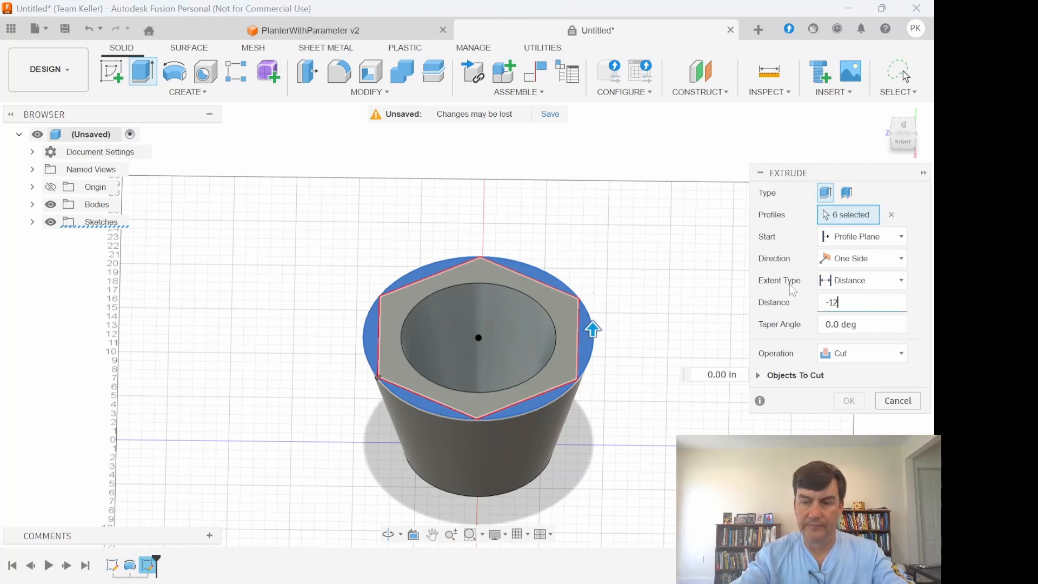
{"action": "key", "text": "Tab"}
{"action": "type", "text": "ti"}
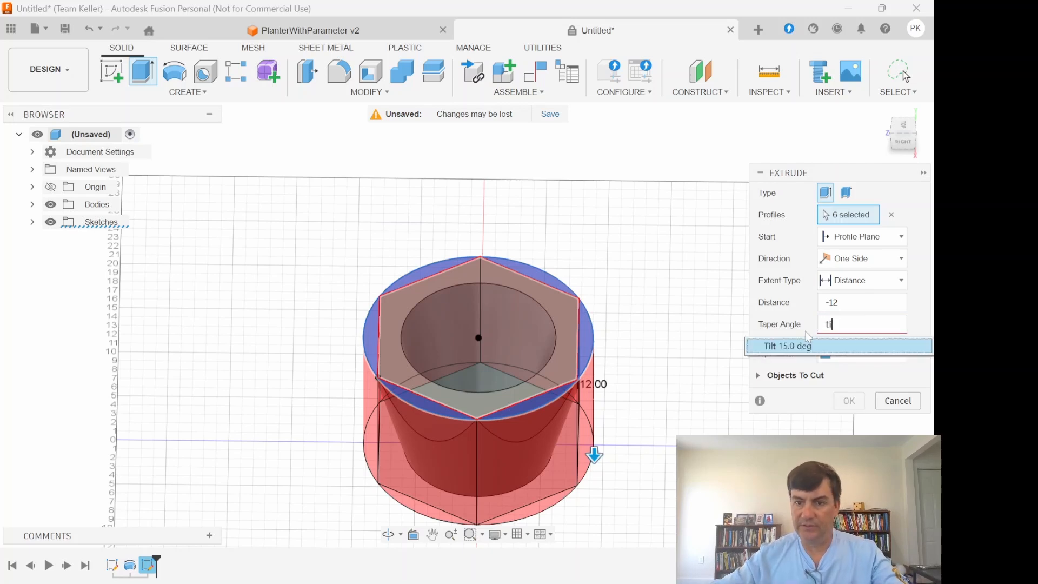
{"action": "left_click", "coordinate": [807, 347]}
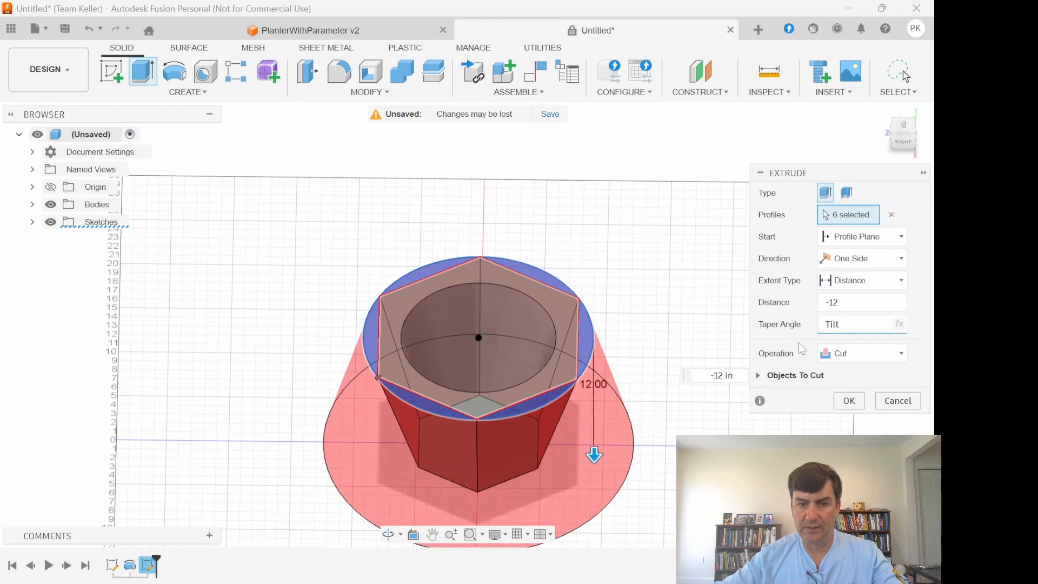
{"action": "left_click", "coordinate": [849, 401]}
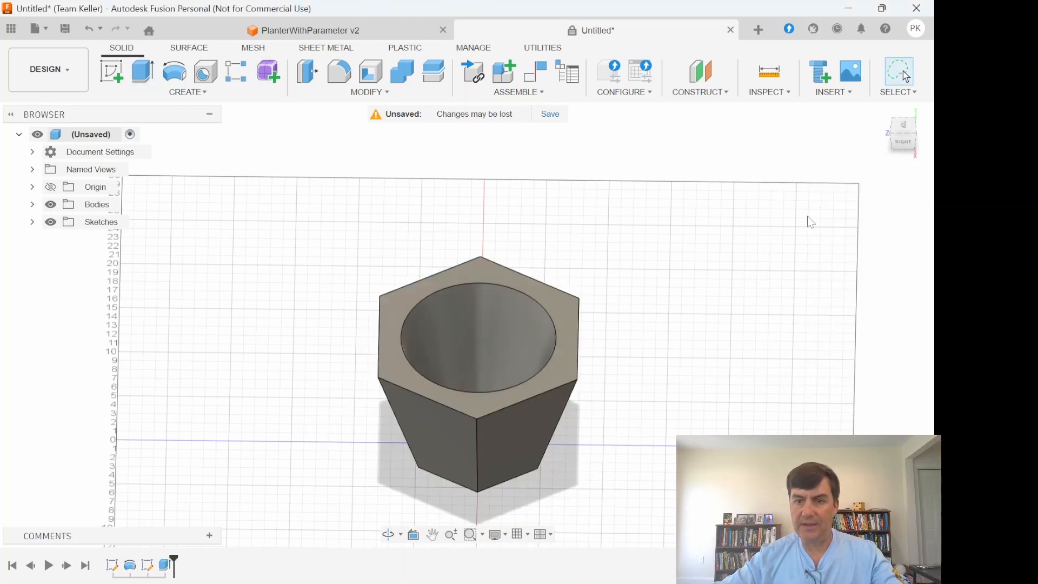
- Start a new sketch on the planter's hexagonal bottom face, viewed from below
{"action": "middle_click_drag", "start_coordinate": [467, 323], "coordinate": [467, 324], "text": "shift"}
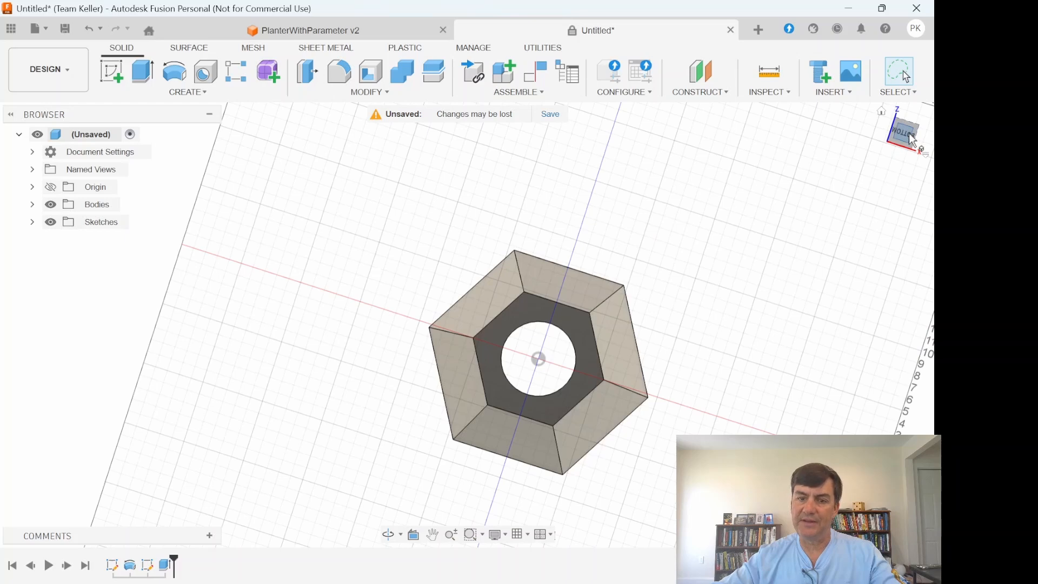
{"action": "left_click", "coordinate": [912, 140]}
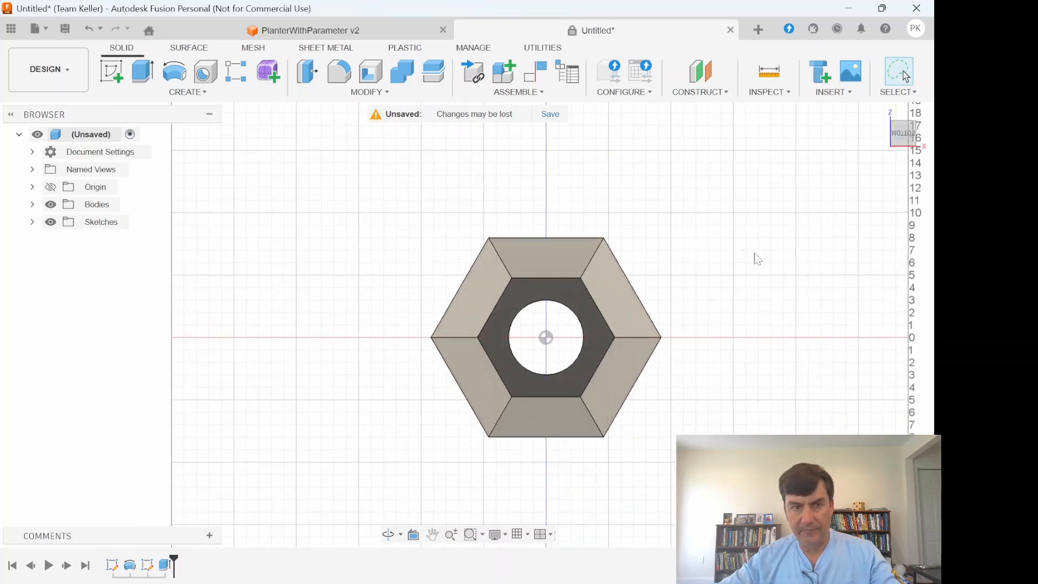
{"action": "left_click", "coordinate": [112, 71]}
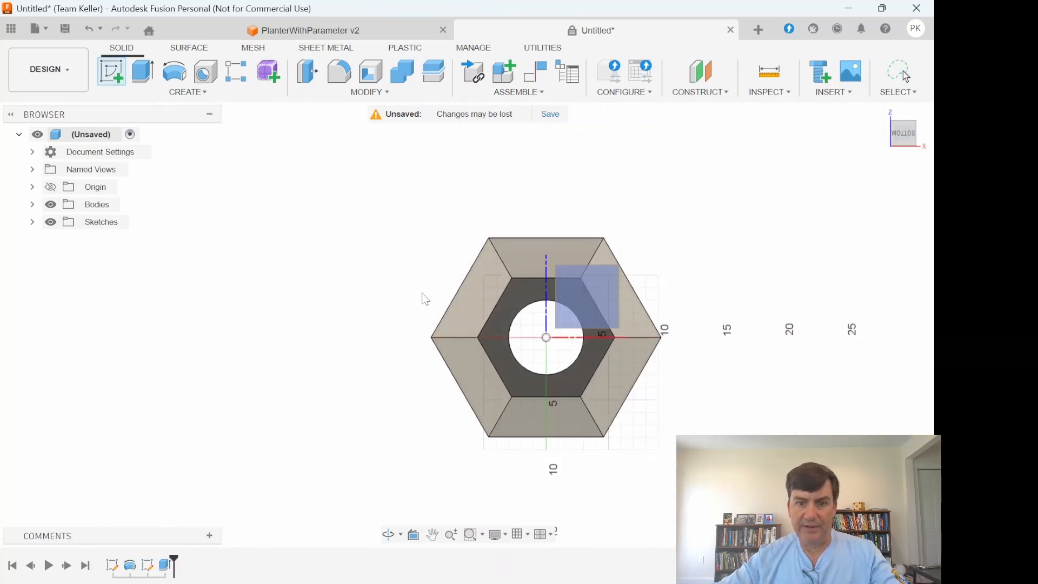
{"action": "left_click", "coordinate": [520, 299]}
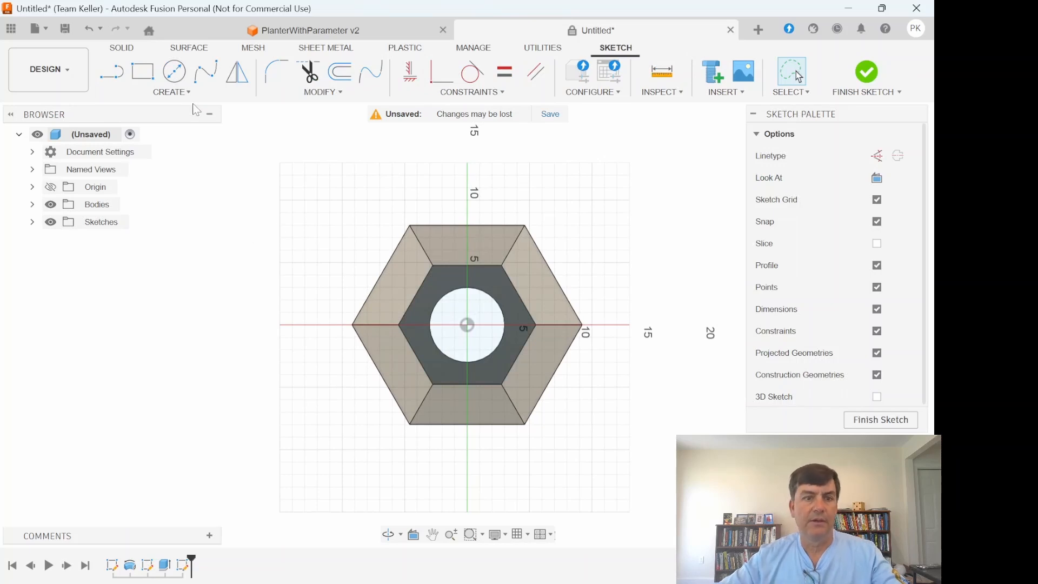
- Sketch a six-sided circumscribed polygon centred on the origin inside the drain hole, with an inscribed radius of about 1.7 in
{"action": "left_click", "coordinate": [181, 93]}
{"action": "mouse_move", "coordinate": [193, 165]}
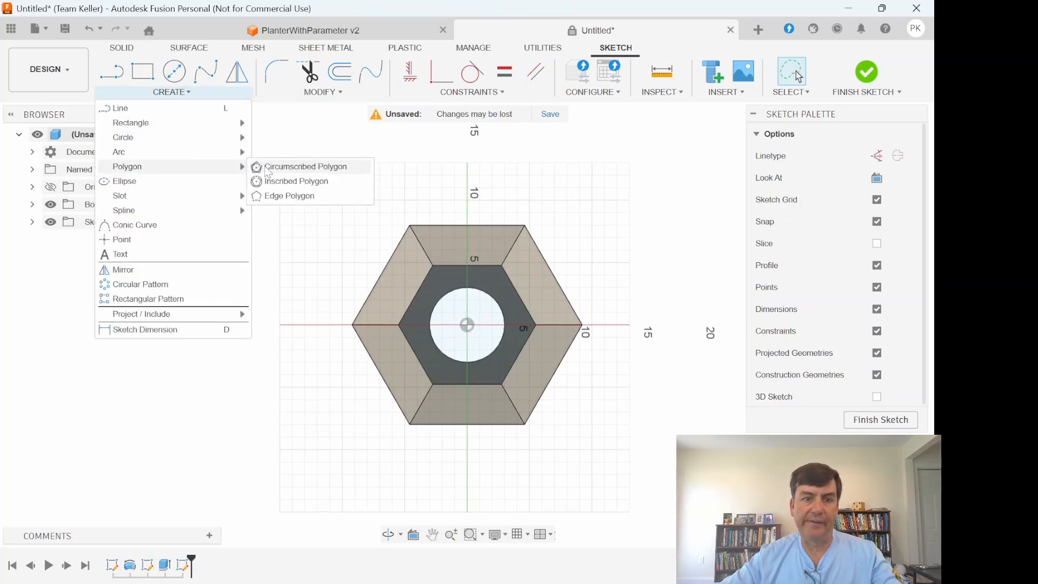
{"action": "left_click", "coordinate": [260, 169]}
{"action": "left_click", "coordinate": [468, 324]}
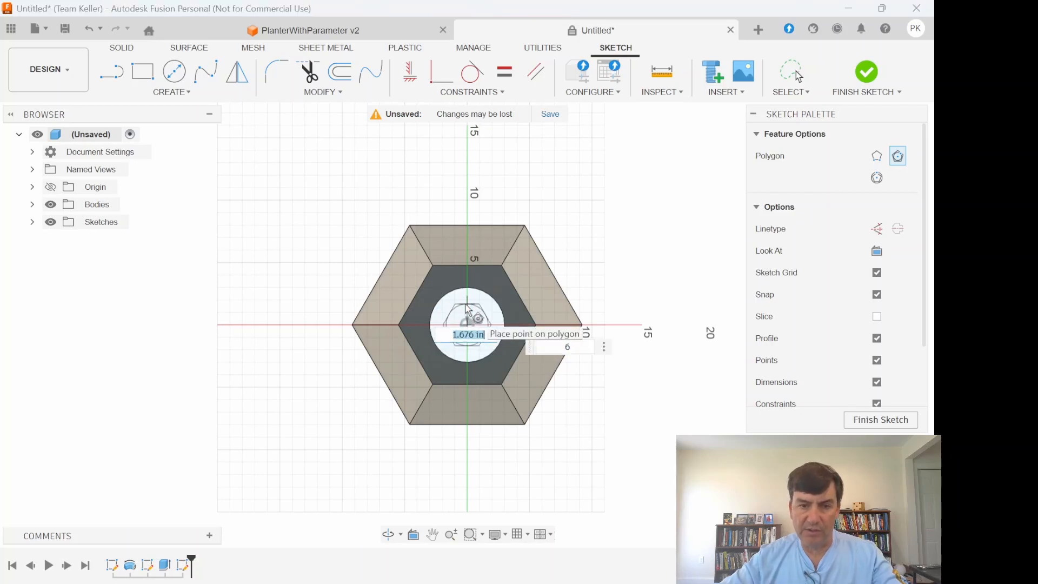
{"action": "left_click", "coordinate": [467, 305]}
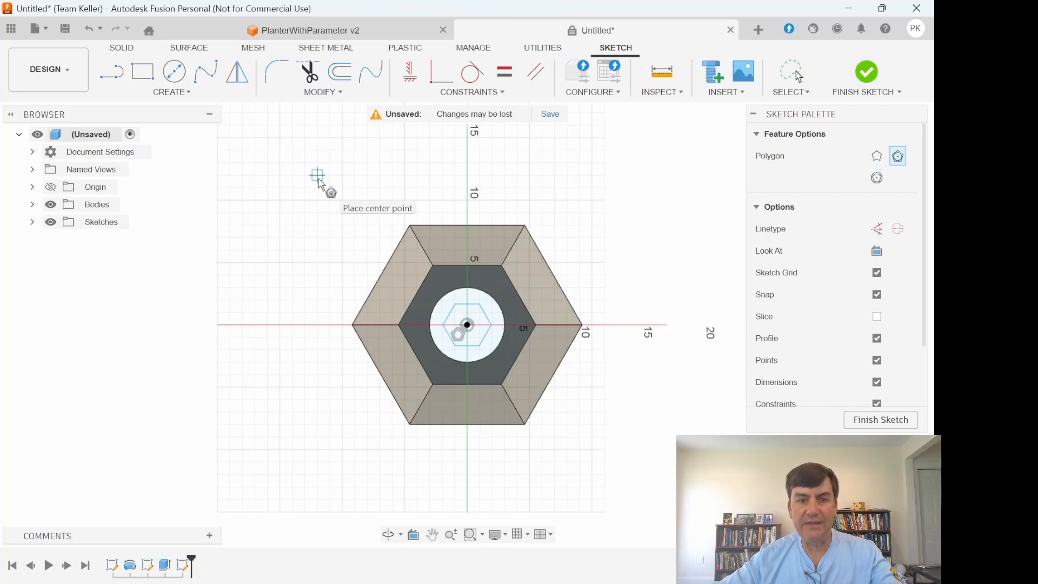
- Dimension the gap between the small hexagon's side and the parallel bottom face edge to 1 in, and finish the sketch
{"action": "key", "text": "d"}
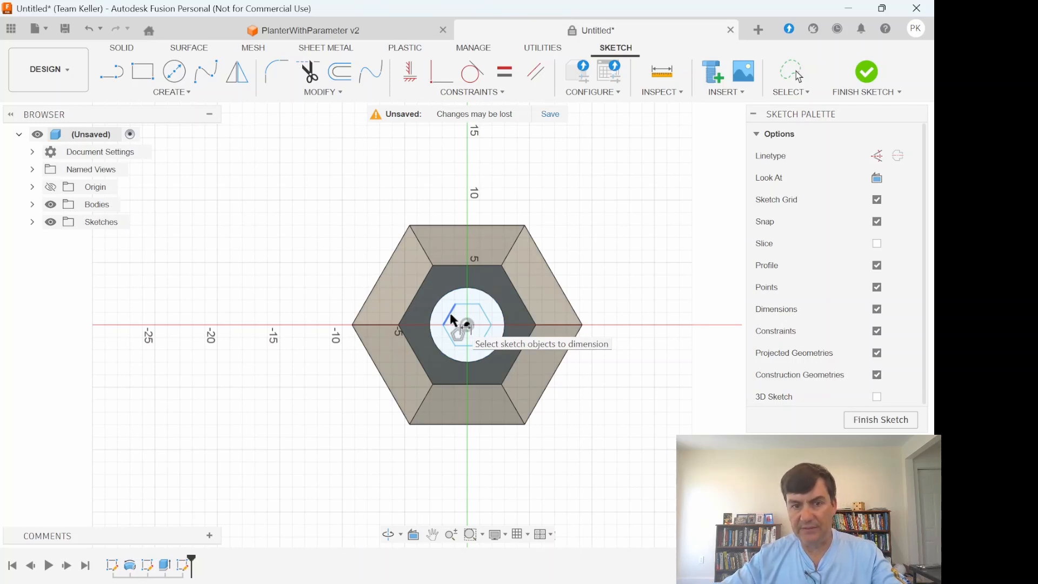
{"action": "left_click", "coordinate": [453, 320]}
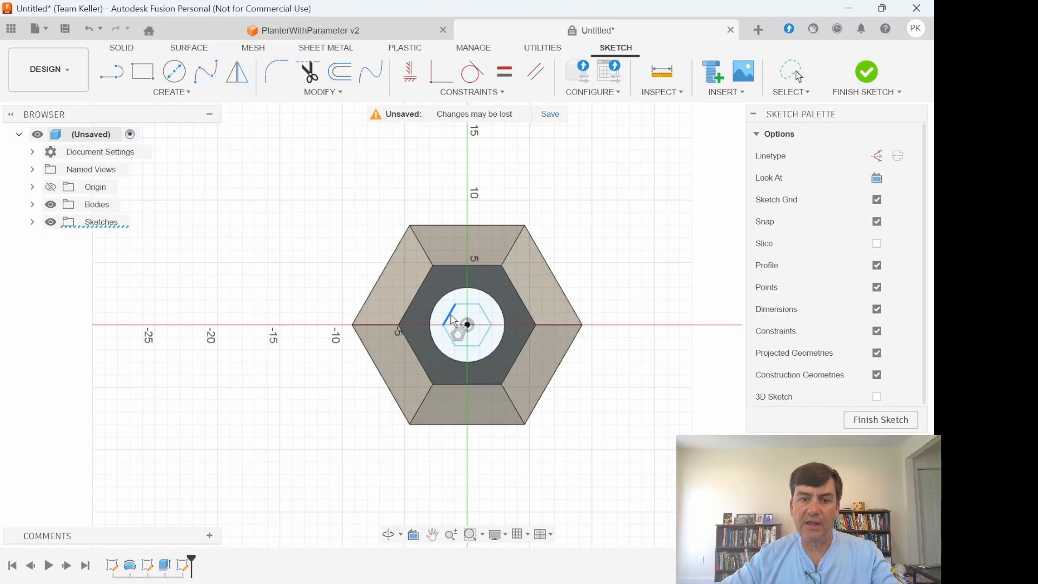
{"action": "left_click", "coordinate": [418, 292]}
{"action": "left_click", "coordinate": [534, 164]}
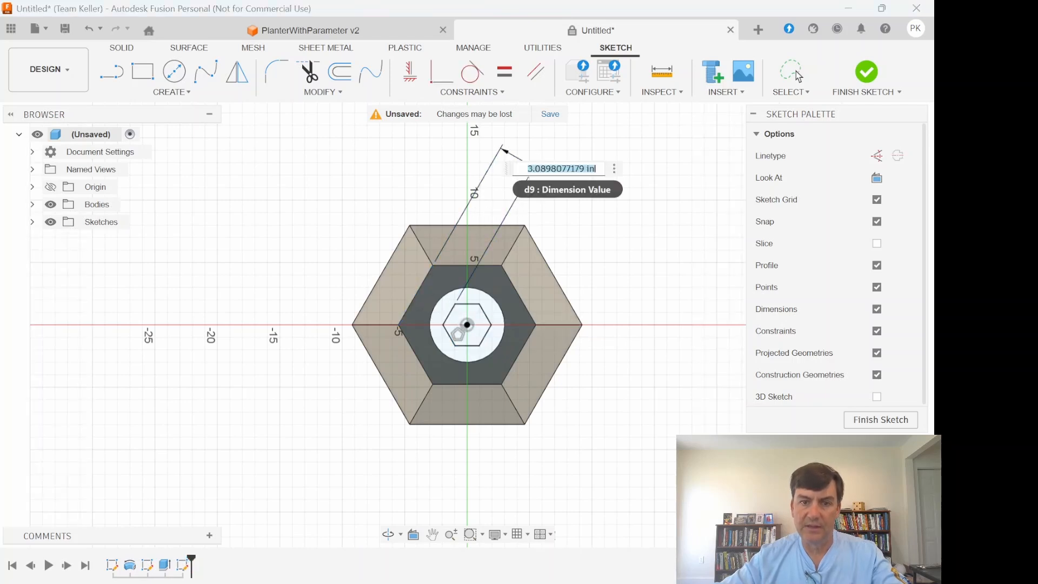
{"action": "type", "text": "1"}
{"action": "key", "text": "Return"}
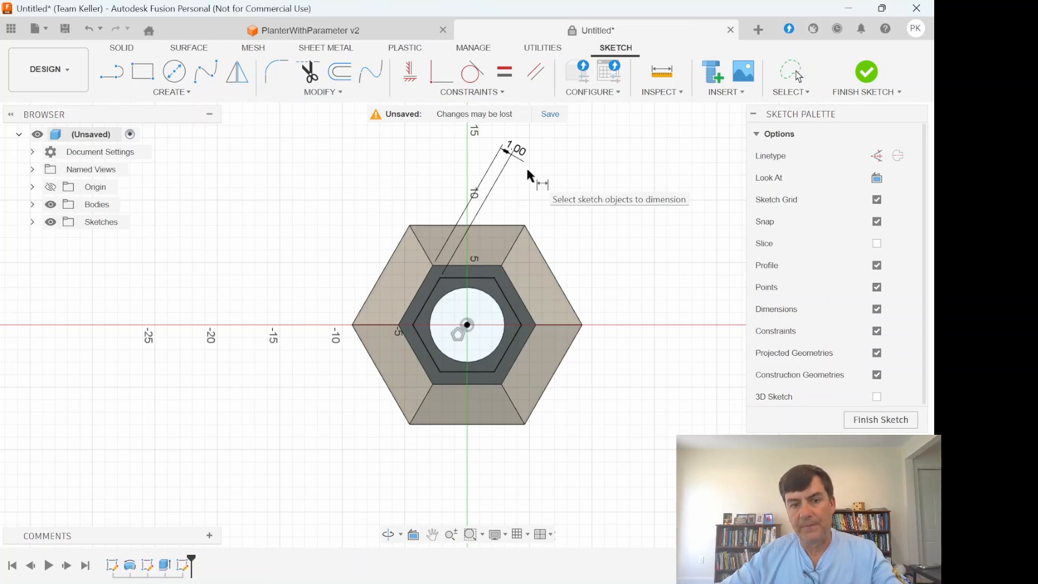
{"action": "left_click", "coordinate": [886, 423]}
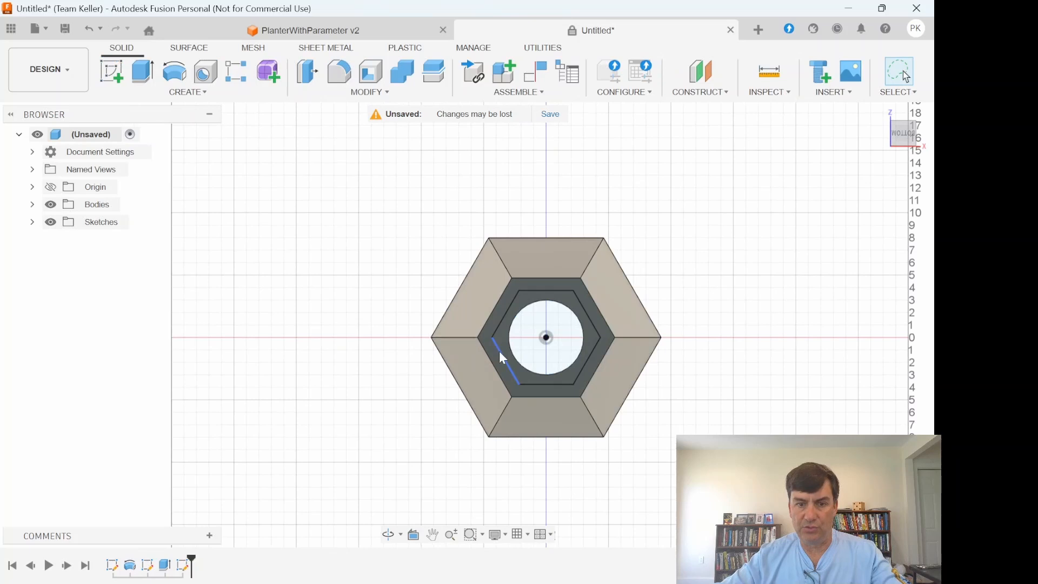
- Start an extrusion of the profile between the small hexagon and the drain hole, with the operation set to Cut
{"action": "left_click", "coordinate": [143, 71]}
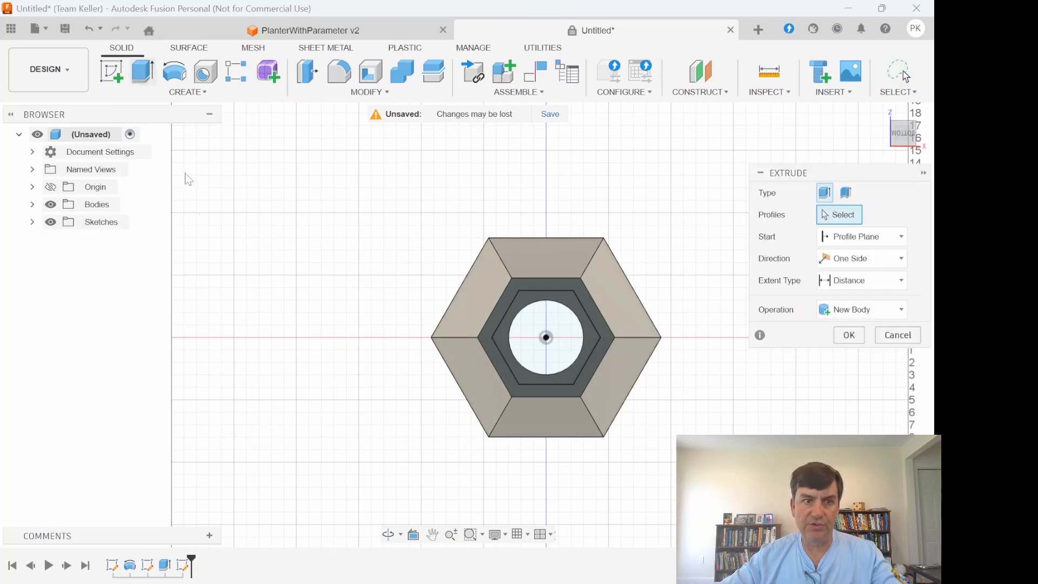
{"action": "left_click", "coordinate": [501, 338]}
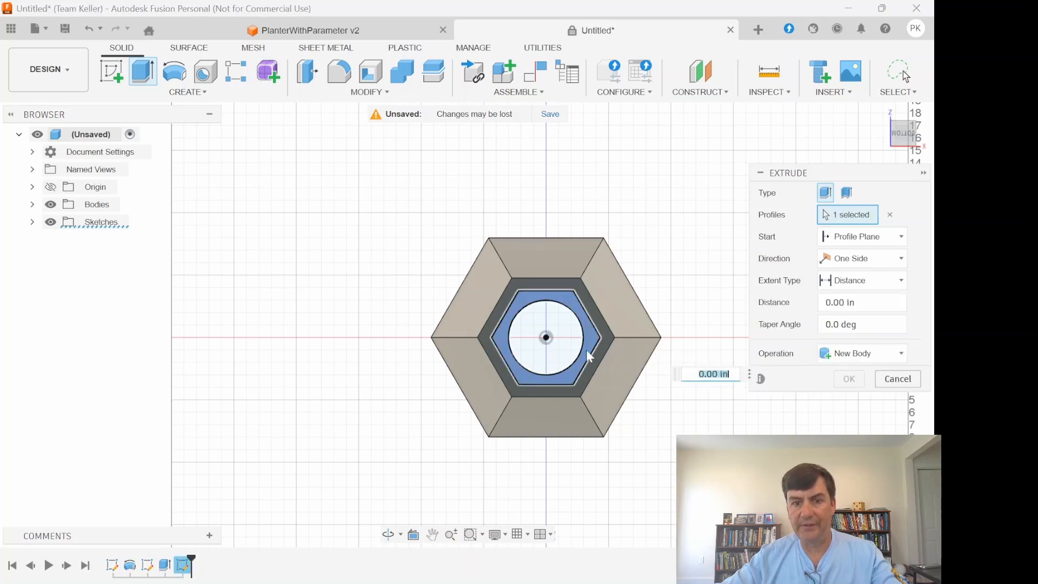
{"action": "left_click", "coordinate": [863, 354]}
{"action": "left_click", "coordinate": [856, 391]}
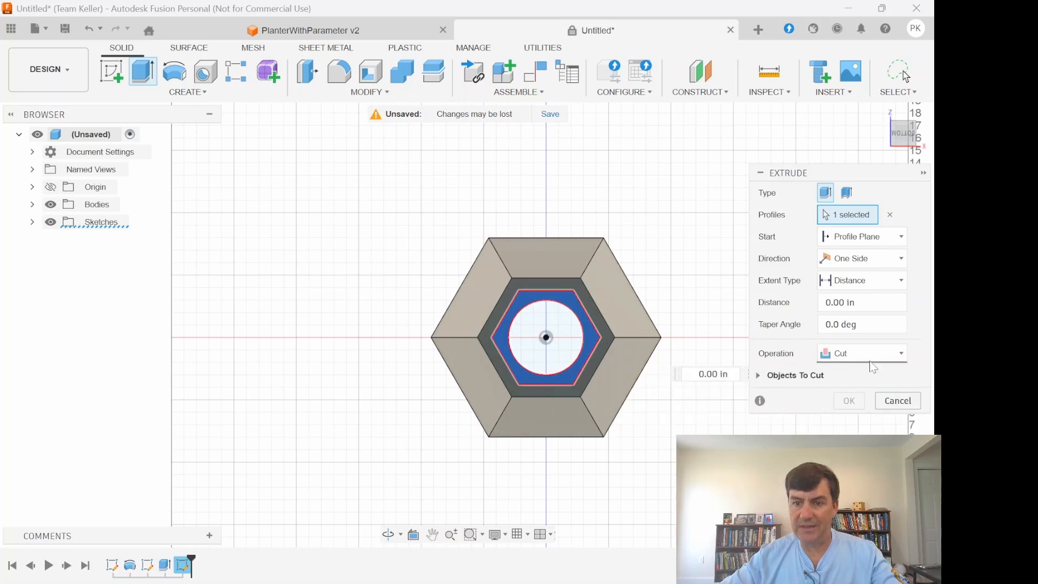
- Set the inner cut's distance to -12 in with the Tilt parameter as taper angle, and complete the extrusion
{"action": "left_click", "coordinate": [901, 129]}
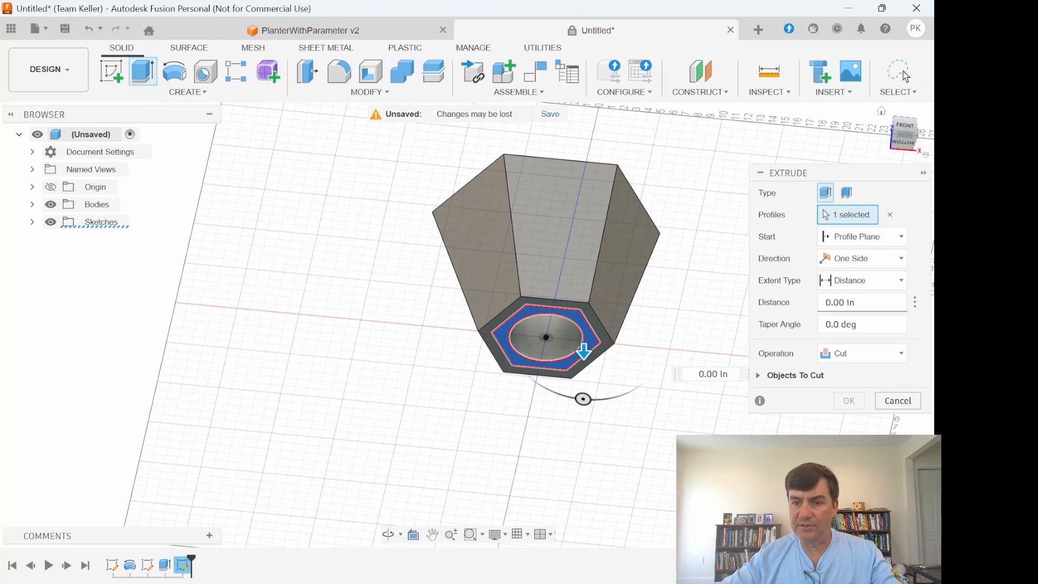
{"action": "left_click", "coordinate": [854, 302]}
{"action": "type", "text": "-12"}
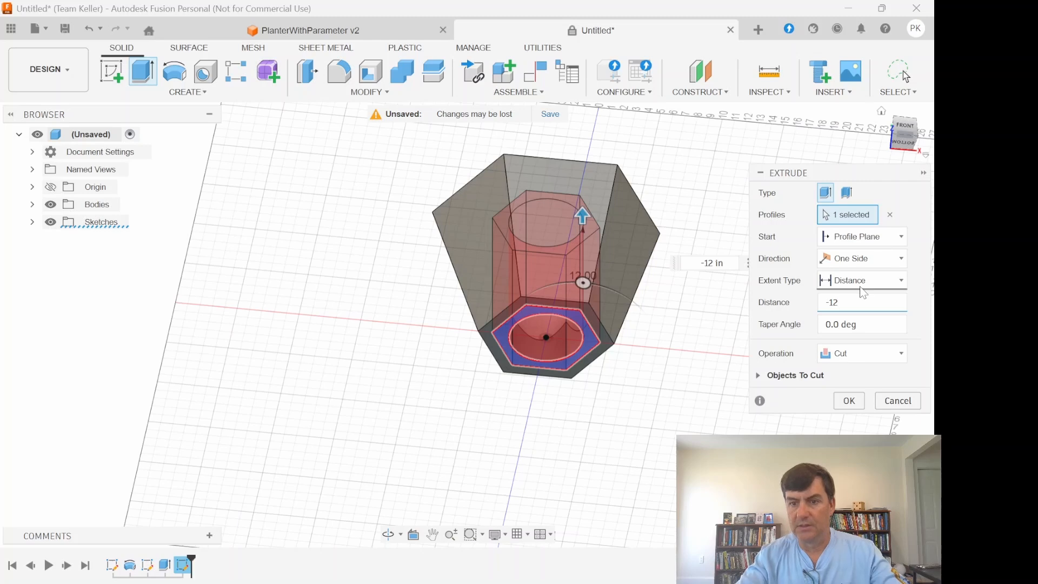
{"action": "left_click", "coordinate": [873, 328]}
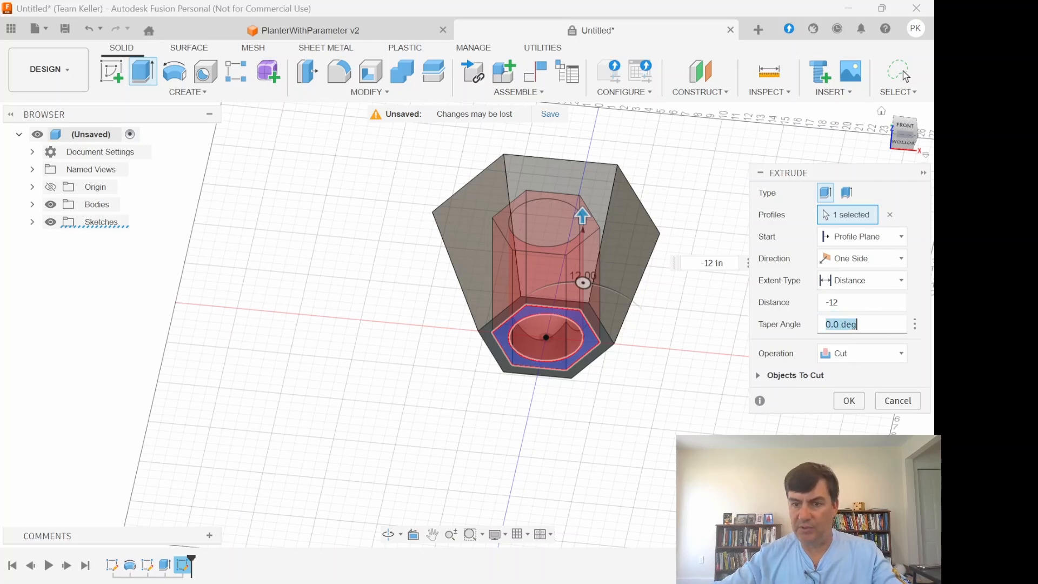
{"action": "type", "text": "ti"}
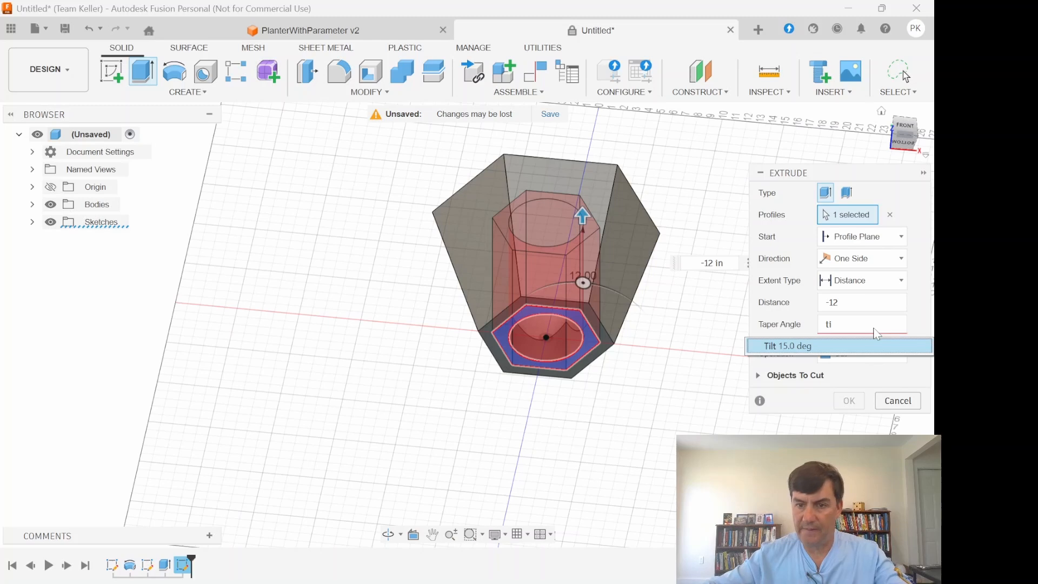
{"action": "left_click", "coordinate": [841, 345]}
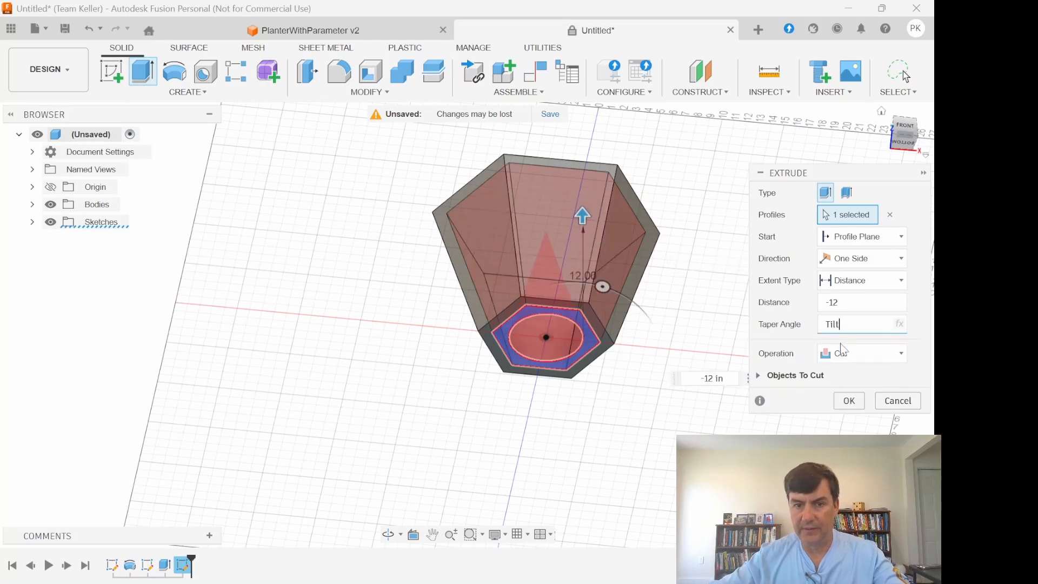
{"action": "left_click", "coordinate": [845, 403]}
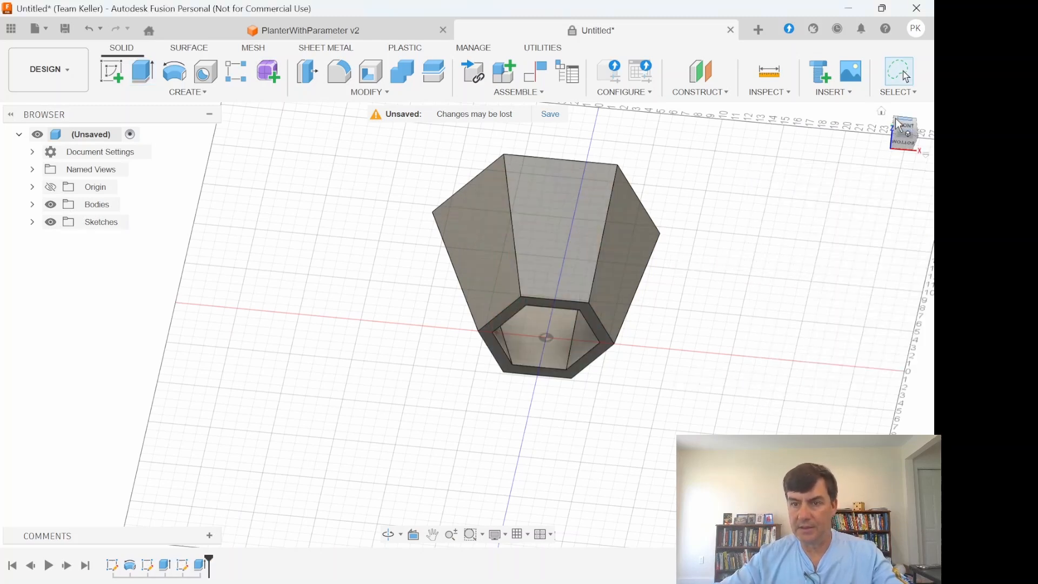
- Convert the planter body into a component, rename it Middle, and toggle its visibility off and back on
{"action": "left_click_drag", "start_coordinate": [895, 119], "coordinate": [843, 216]}
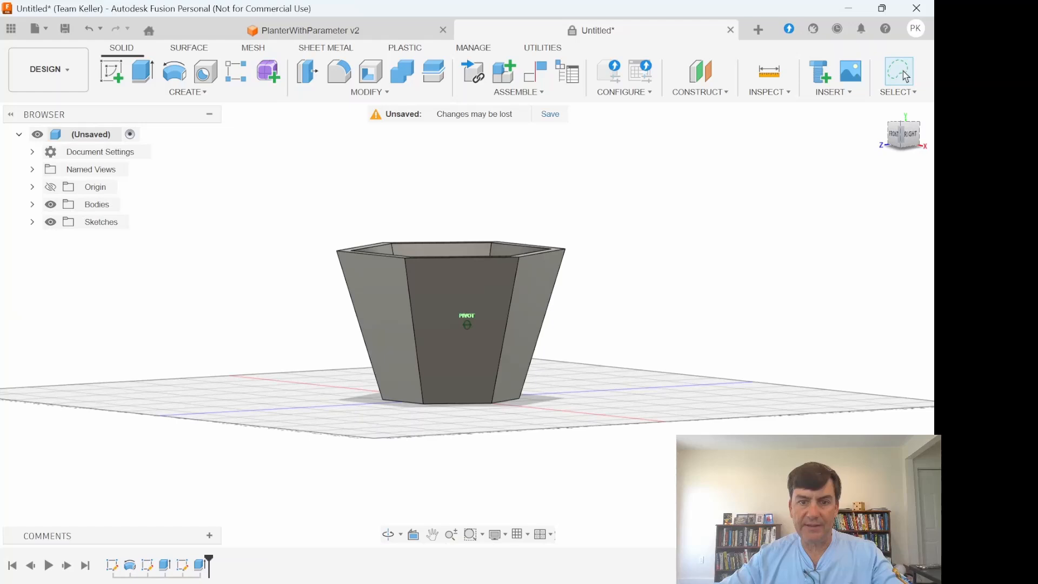
{"action": "right_click", "coordinate": [102, 207]}
{"action": "key", "text": "Escape"}
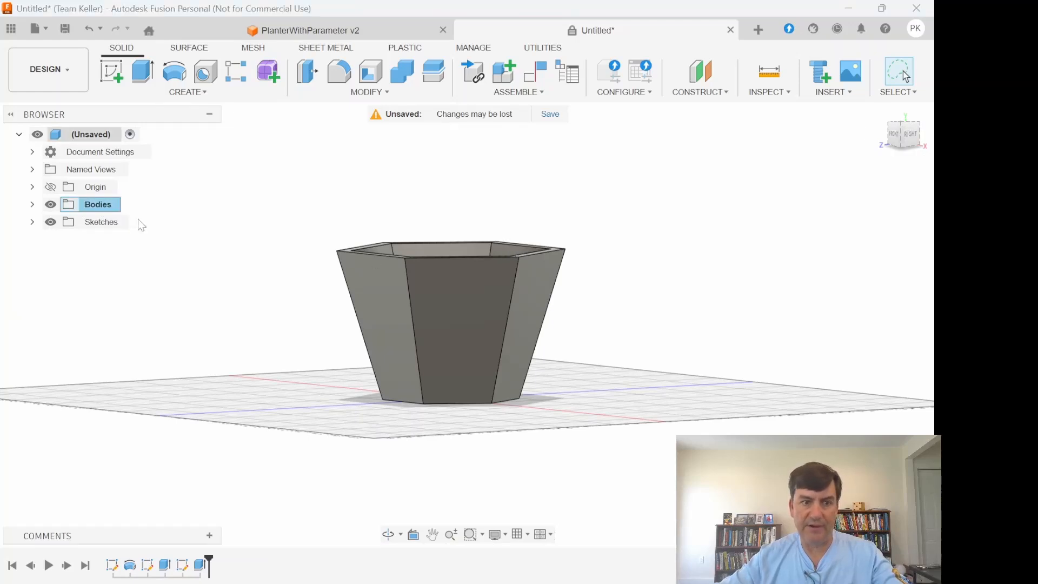
{"action": "left_click", "coordinate": [123, 220]}
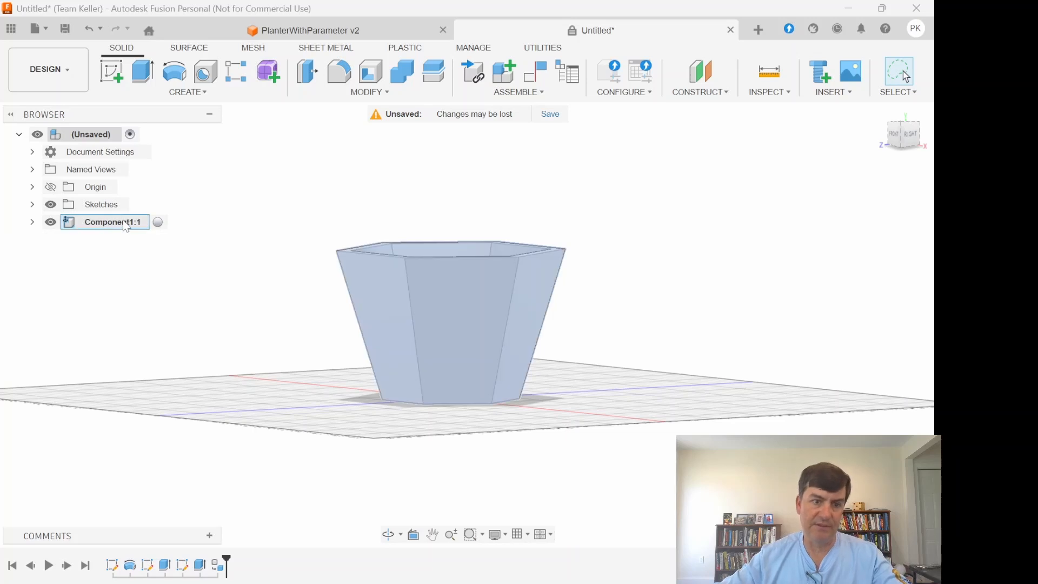
{"action": "double_click", "coordinate": [126, 226]}
{"action": "type", "text": "M"}
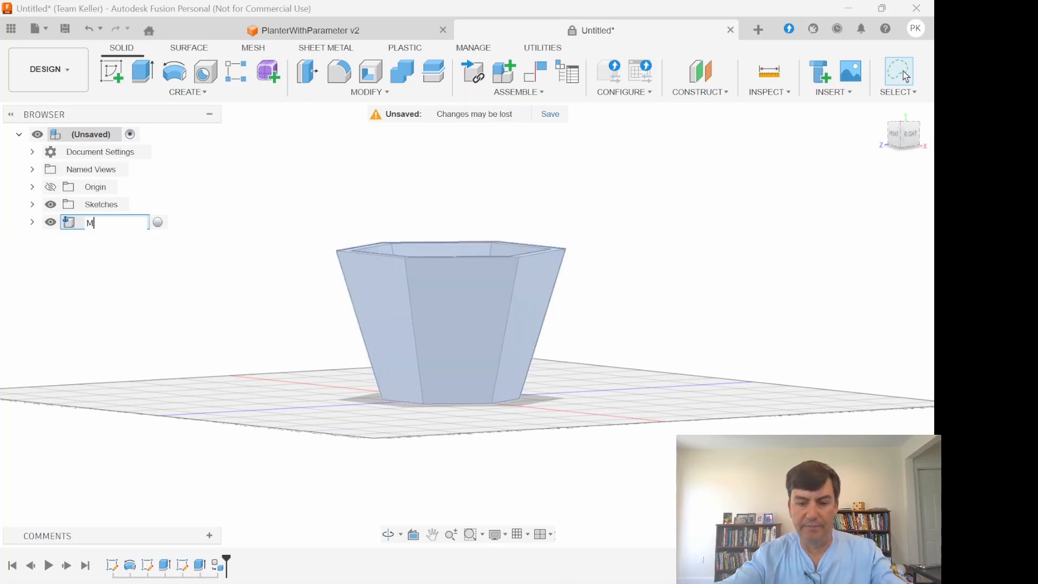
{"action": "type", "text": "iddle"}
{"action": "key", "text": "Return"}
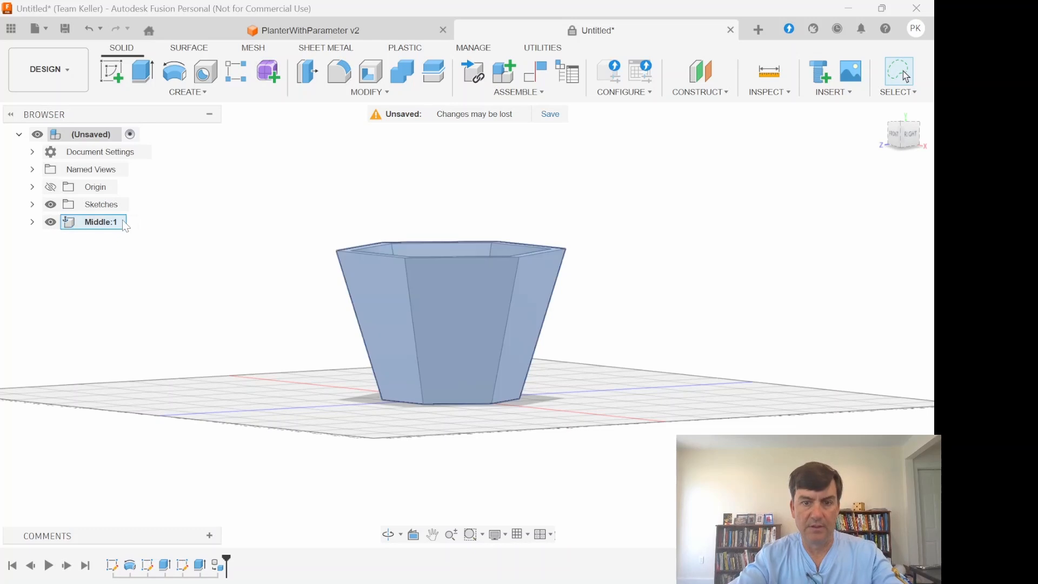
{"action": "left_click", "coordinate": [51, 222]}
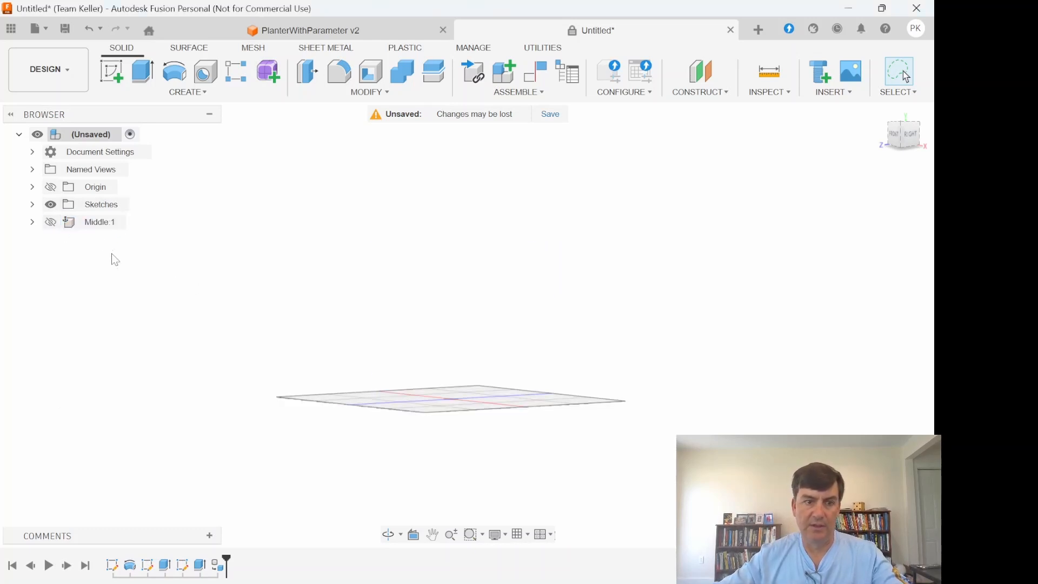
{"action": "left_click", "coordinate": [51, 222]}
- Start a new sketch on the planter's top hexagonal rim face
{"action": "left_click", "coordinate": [900, 130]}
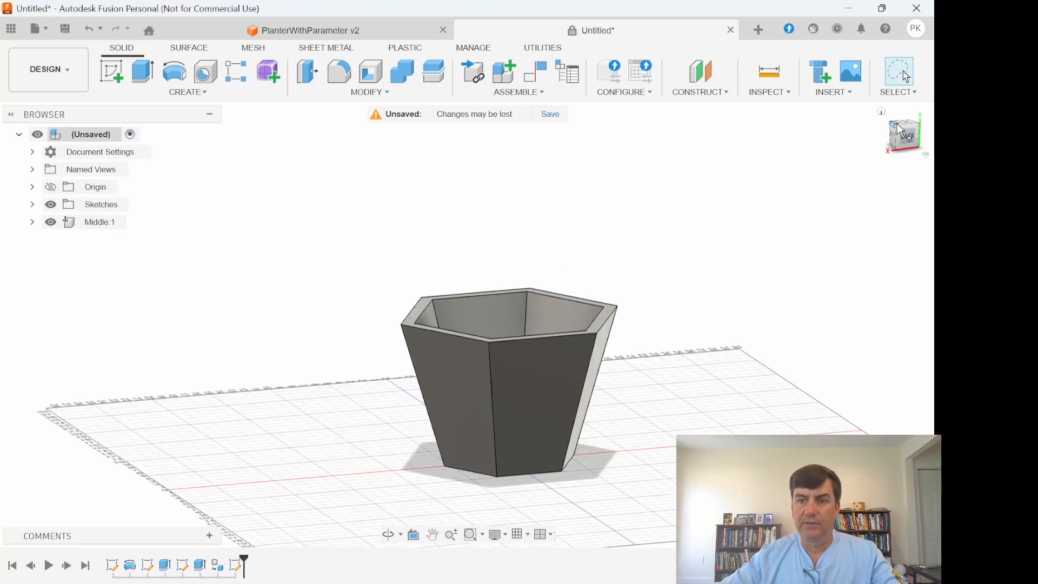
{"action": "mouse_move", "coordinate": [897, 128]}
{"action": "left_mouse_down"}
{"action": "mouse_move", "coordinate": [925, 166]}
{"action": "mouse_move", "coordinate": [902, 165]}
{"action": "left_mouse_up"}
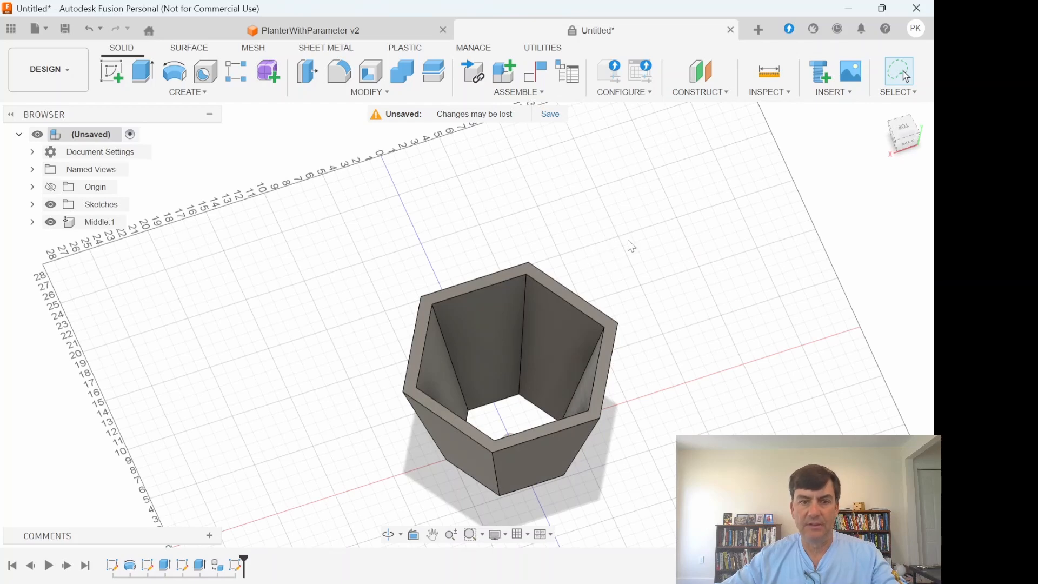
{"action": "left_click", "coordinate": [111, 76]}
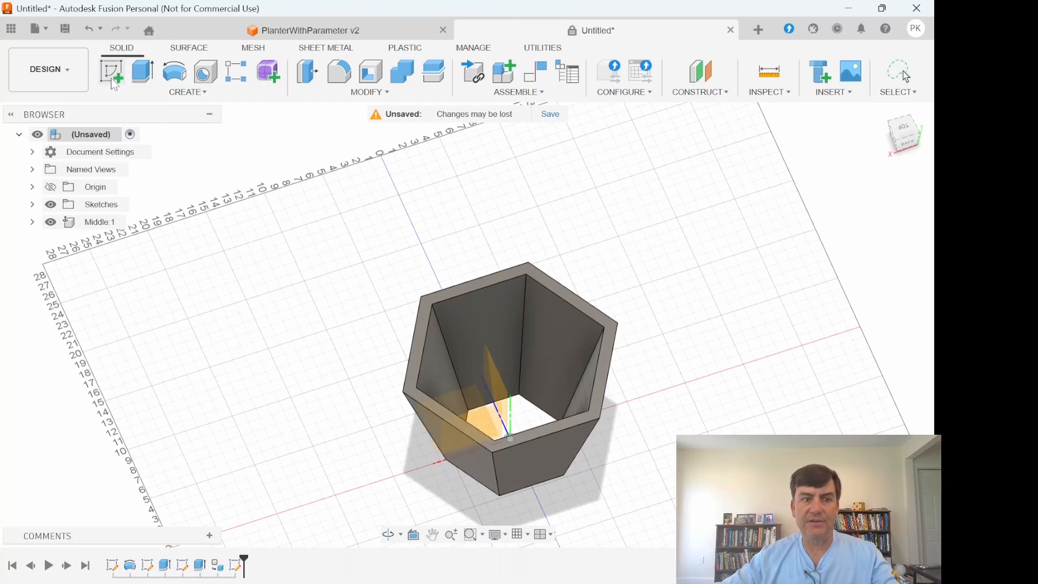
{"action": "left_click", "coordinate": [467, 285]}
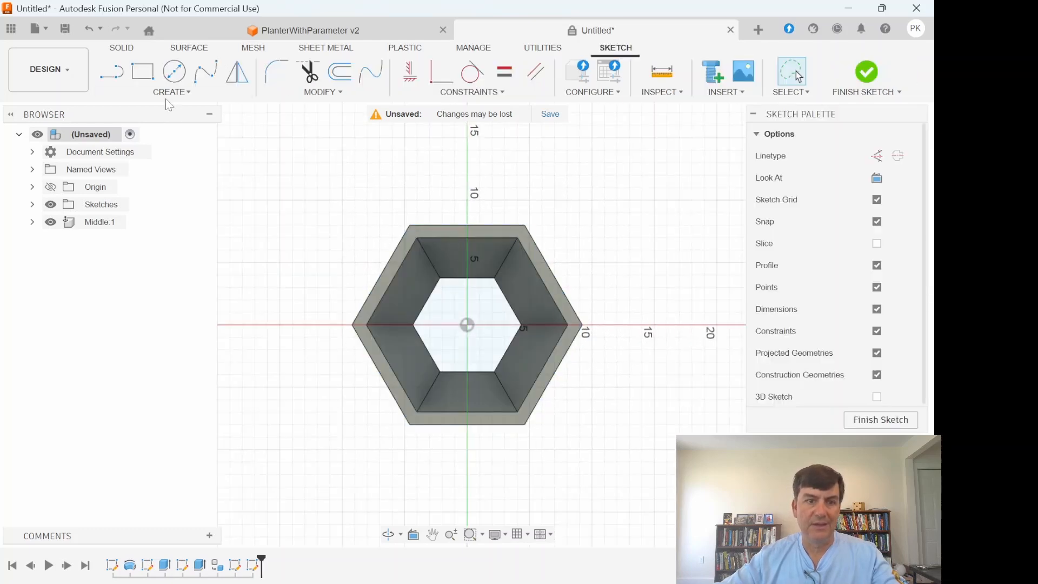
- Sketch two concentric six-sided circumscribed polygons around the planter, centred on the origin, the larger with sides about 17 in long
{"action": "left_click", "coordinate": [169, 93]}
{"action": "mouse_move", "coordinate": [246, 166]}
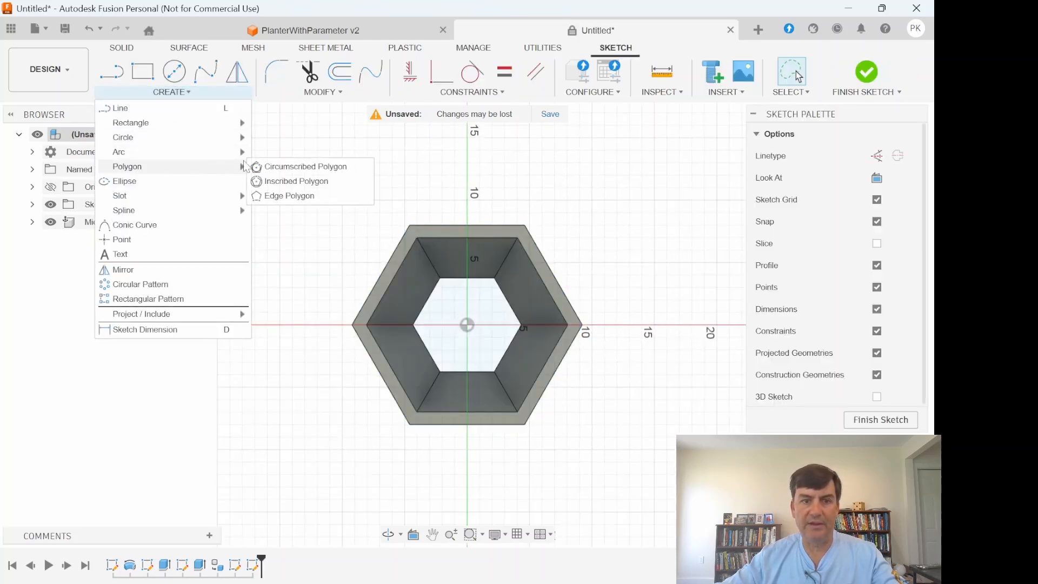
{"action": "left_click", "coordinate": [281, 166]}
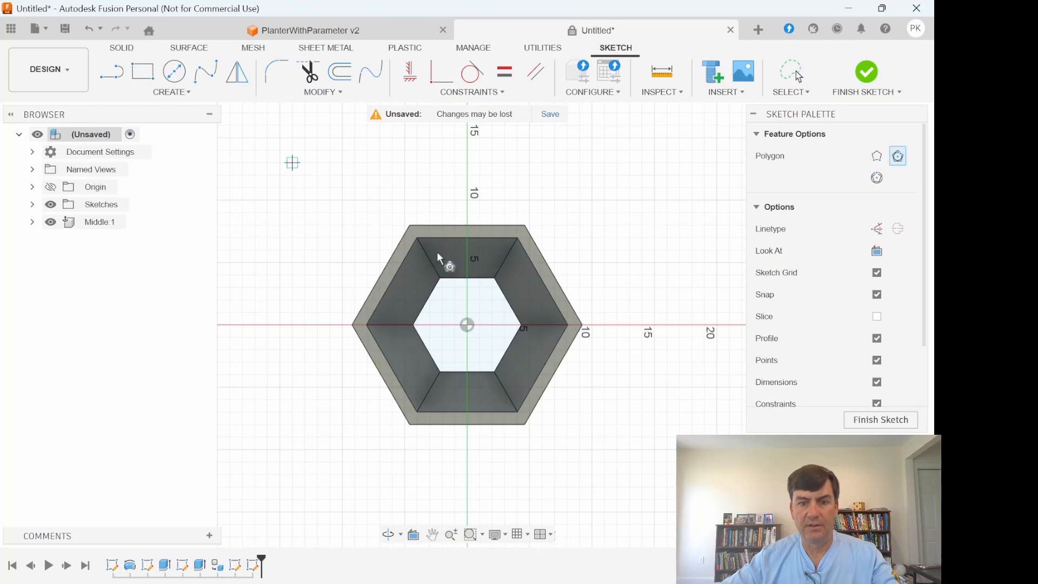
{"action": "left_click", "coordinate": [467, 325]}
{"action": "left_click", "coordinate": [468, 164]}
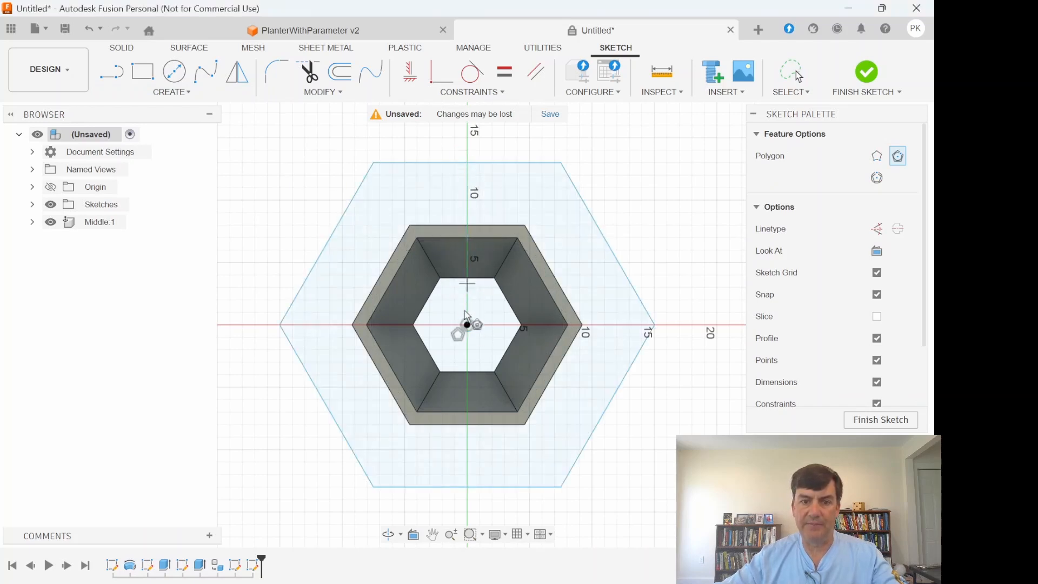
{"action": "left_click", "coordinate": [467, 325]}
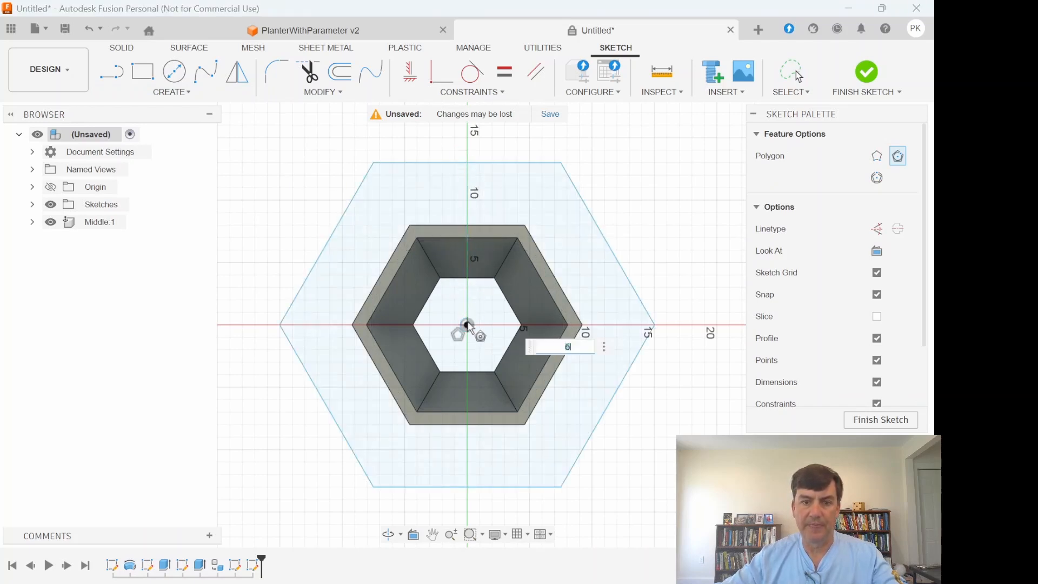
{"action": "left_click", "coordinate": [467, 143]}
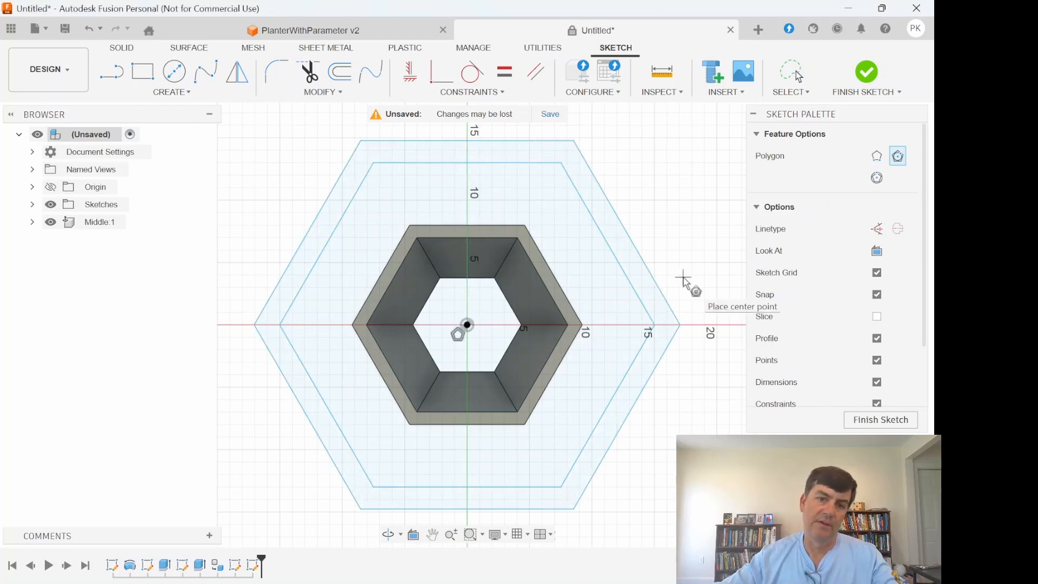
- Constrain a side of the smaller sketched hexagon collinear with the parallel inner edge of the planter's rim
{"action": "left_click", "coordinate": [501, 93]}
{"action": "left_click", "coordinate": [455, 240]}
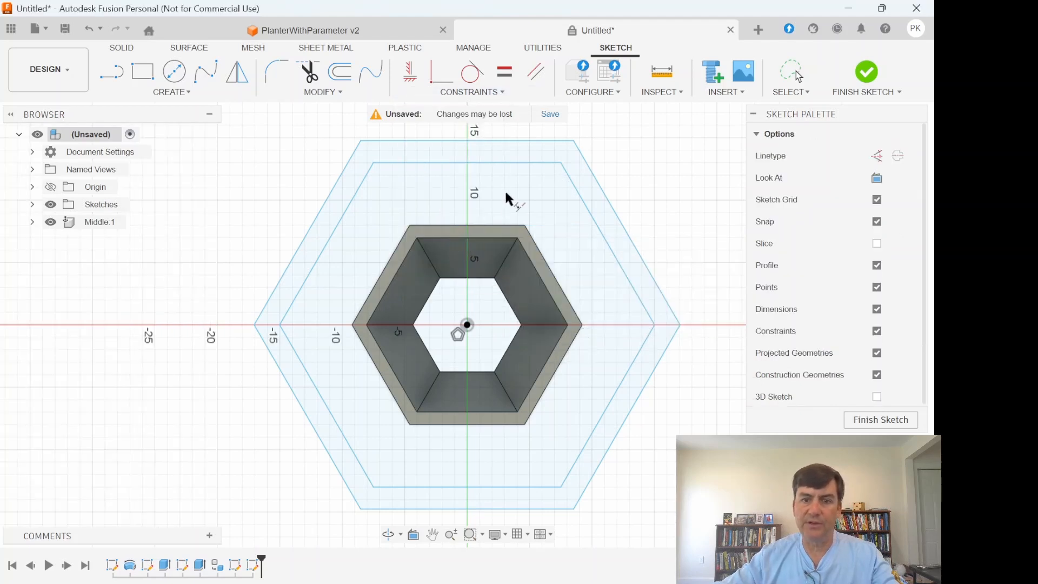
{"action": "left_click", "coordinate": [515, 162]}
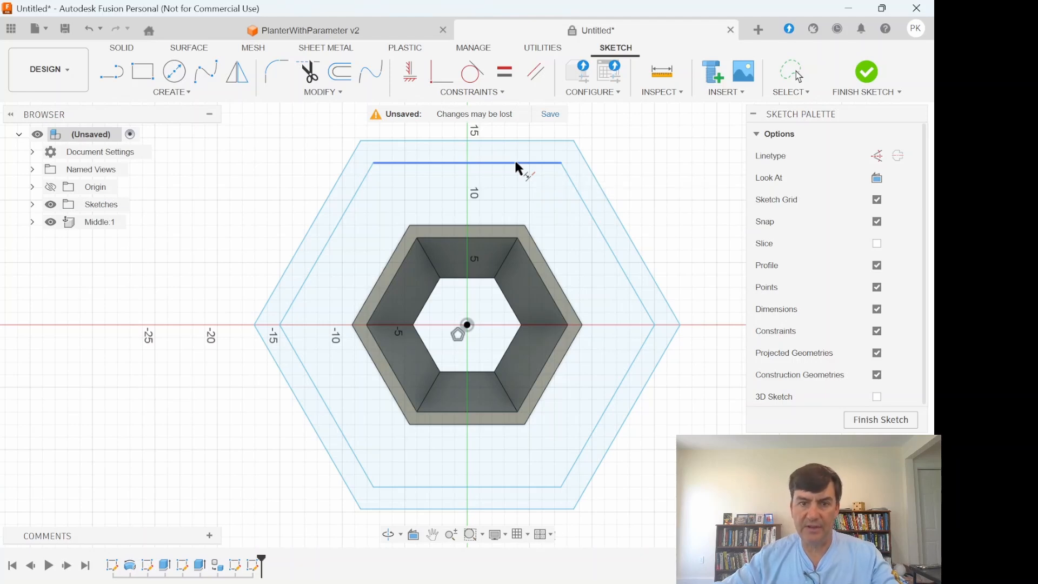
{"action": "left_click", "coordinate": [506, 238]}
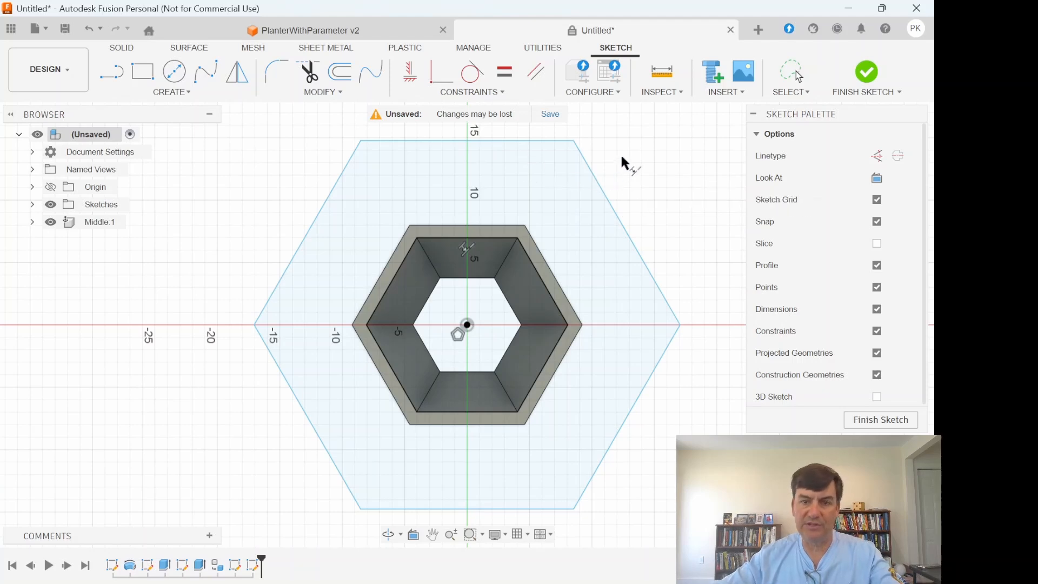
- Dimension the gap between the outer hexagon's side and the parallel inner rim edge to 2 in, and finish the sketch
{"action": "left_click", "coordinate": [549, 141]}
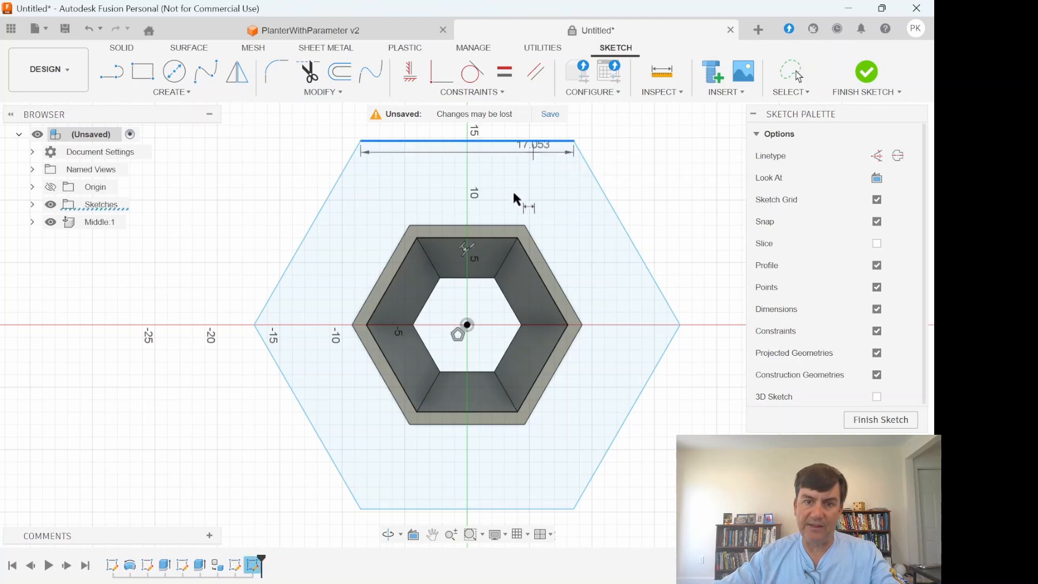
{"action": "left_click", "coordinate": [496, 242]}
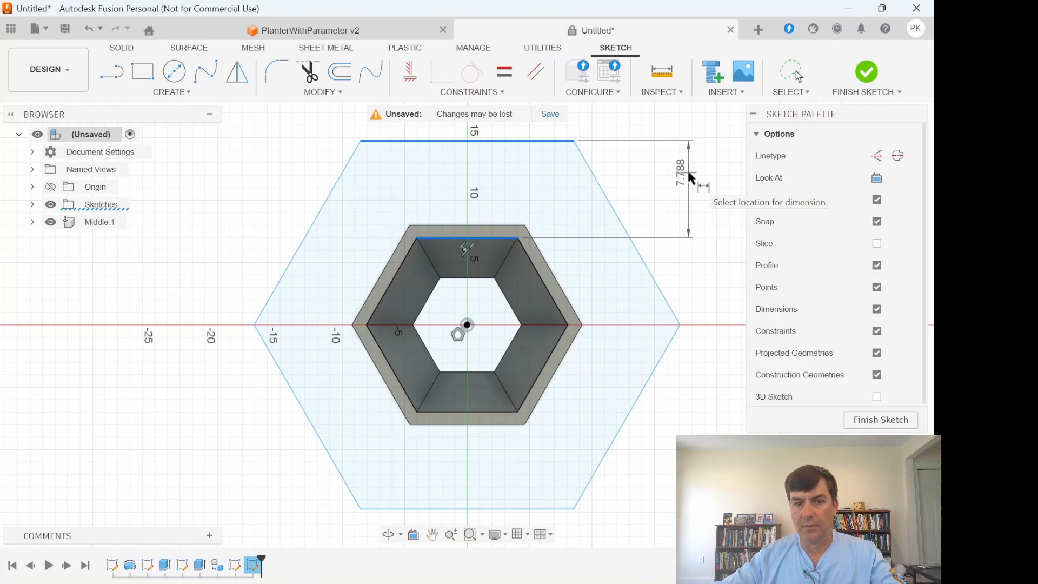
{"action": "left_click", "coordinate": [690, 176]}
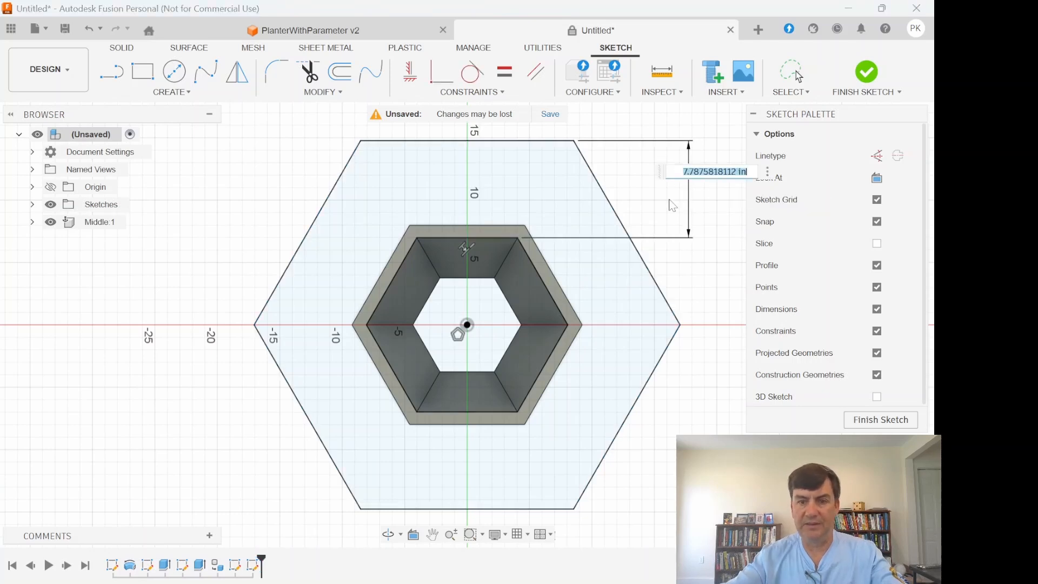
{"action": "type", "text": "2"}
{"action": "key", "text": "Return"}
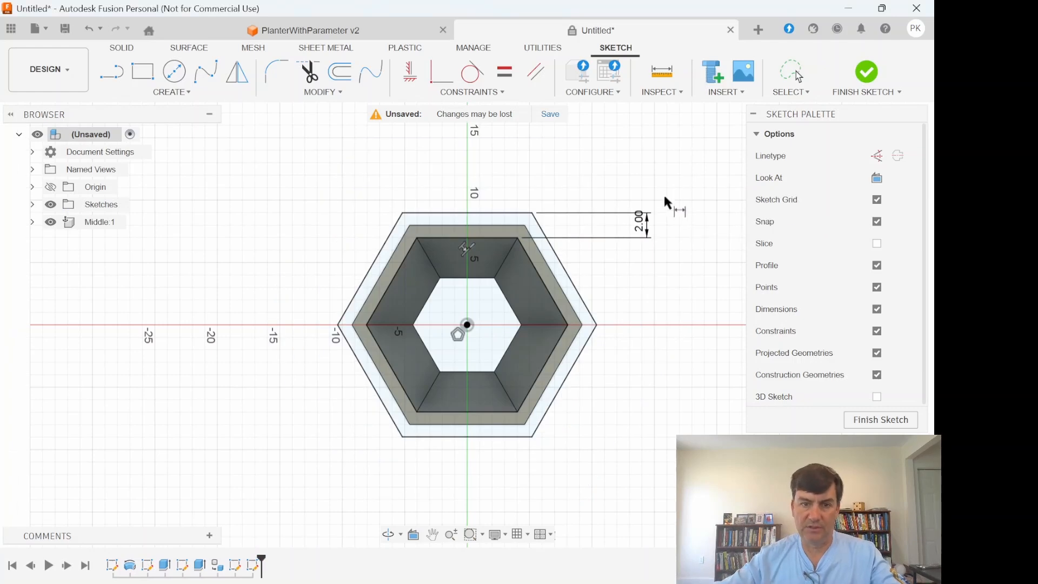
{"action": "left_click", "coordinate": [861, 421]}
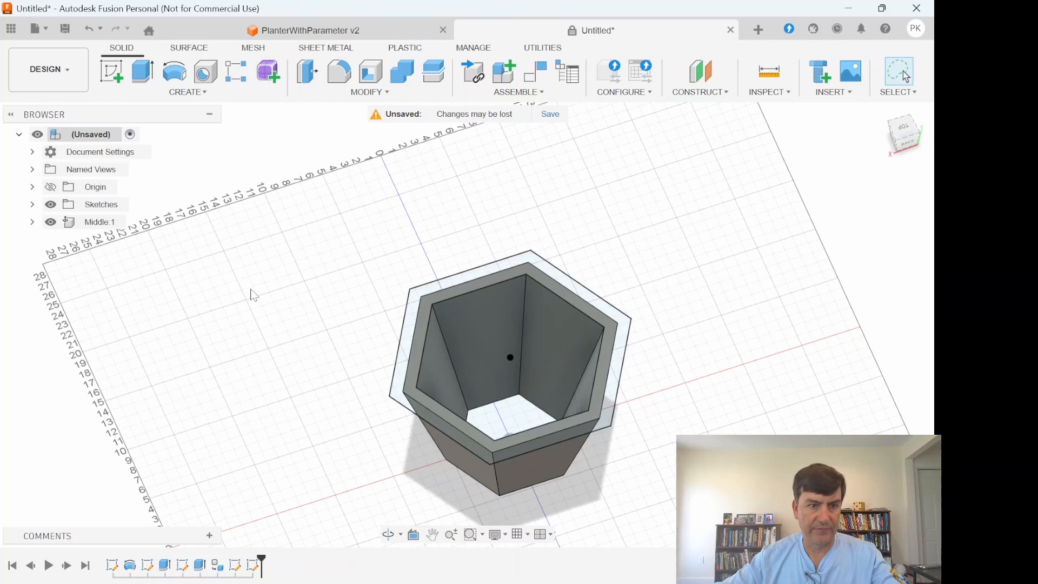
- Extrude the two hexagonal ring profiles on top of the planter upward by 1 in
{"action": "scroll", "coordinate": [360, 303], "scroll_direction": "up", "scroll_amount": 2}
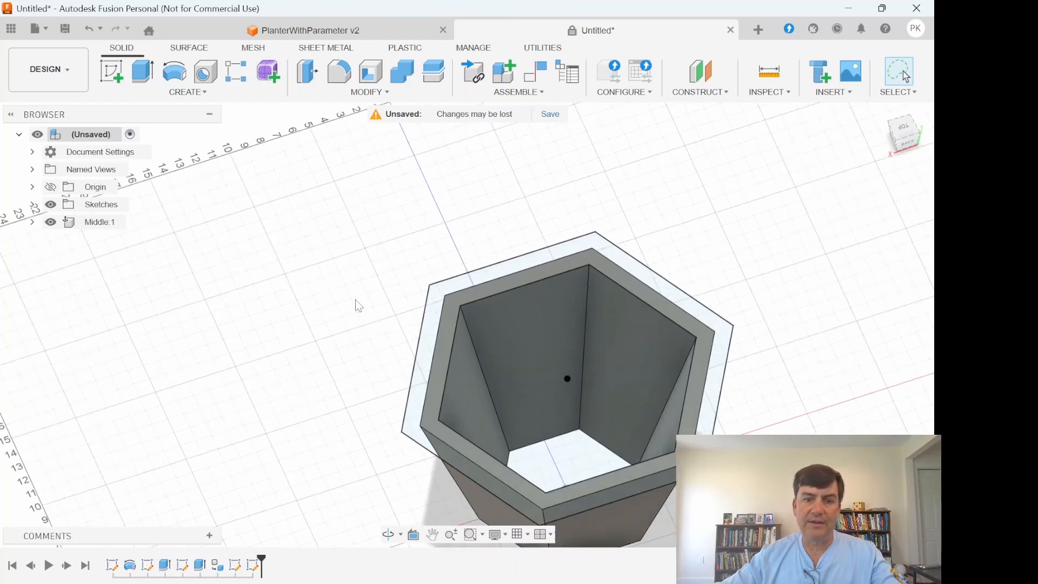
{"action": "scroll", "coordinate": [359, 306], "scroll_direction": "down", "scroll_amount": 2}
{"action": "left_click", "coordinate": [143, 71]}
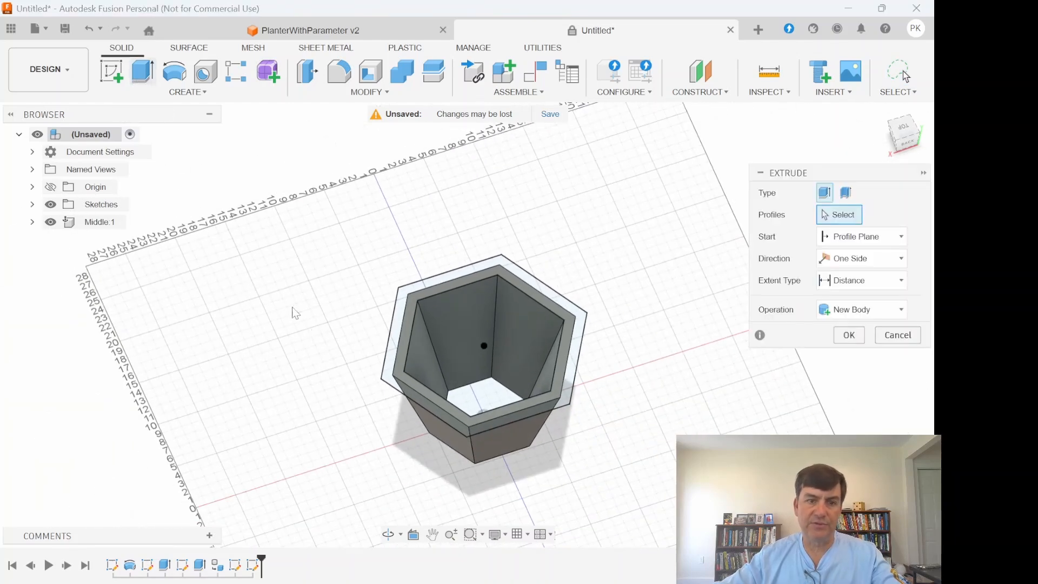
{"action": "left_click", "coordinate": [392, 346]}
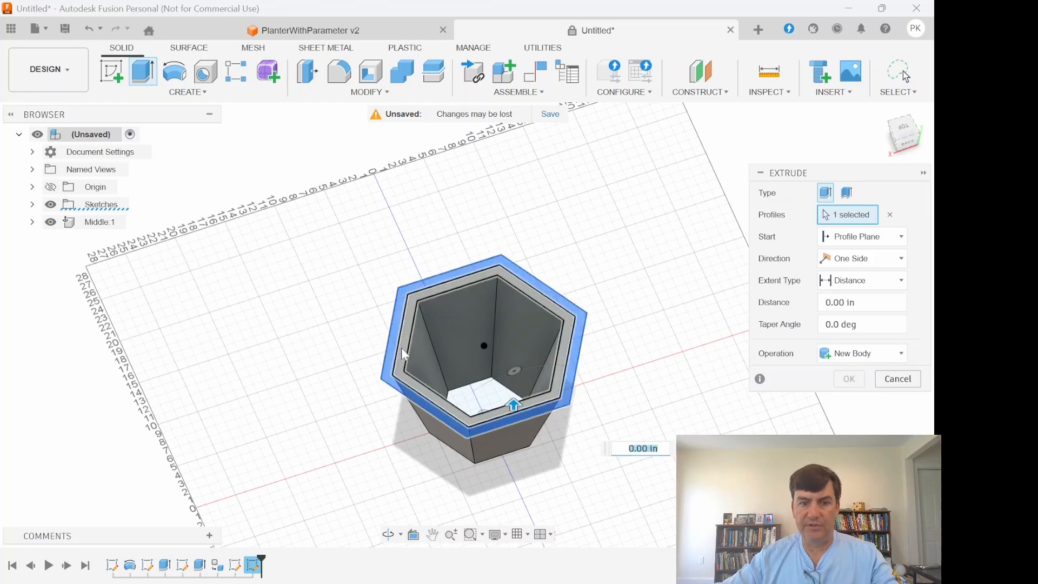
{"action": "left_click", "coordinate": [402, 349]}
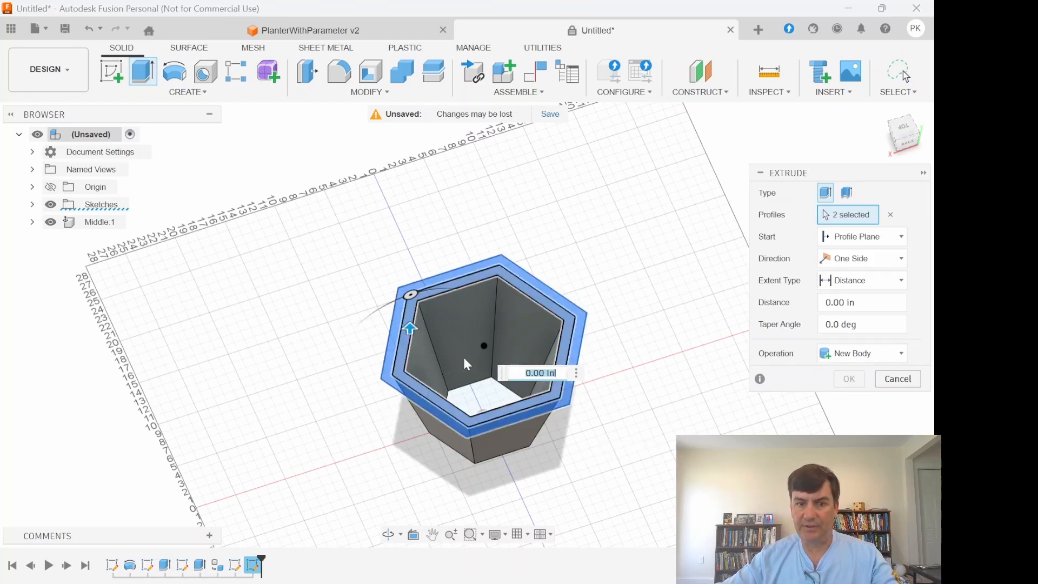
{"action": "left_click_drag", "start_coordinate": [860, 303], "coordinate": [785, 303]}
{"action": "type", "text": "1"}
{"action": "left_click", "coordinate": [847, 385]}
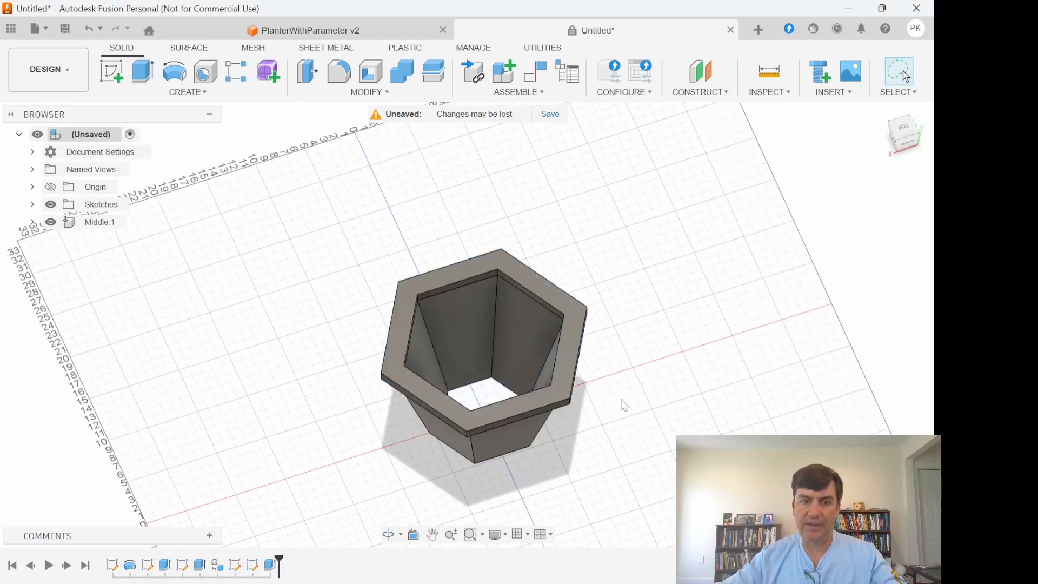
- Edit the rim extrusion to use the New Body operation instead of joining it to the tapered body
{"action": "mouse_move", "coordinate": [895, 151]}
{"action": "mouse_move", "coordinate": [894, 139]}
{"action": "left_mouse_down"}
{"action": "mouse_move", "coordinate": [874, 104]}
{"action": "mouse_move", "coordinate": [897, 67]}
{"action": "mouse_move", "coordinate": [905, 76]}
{"action": "left_mouse_up"}
{"action": "mouse_move", "coordinate": [886, 118]}
{"action": "left_mouse_down"}
{"action": "mouse_move", "coordinate": [895, 151]}
{"action": "mouse_move", "coordinate": [894, 141]}
{"action": "left_mouse_up"}
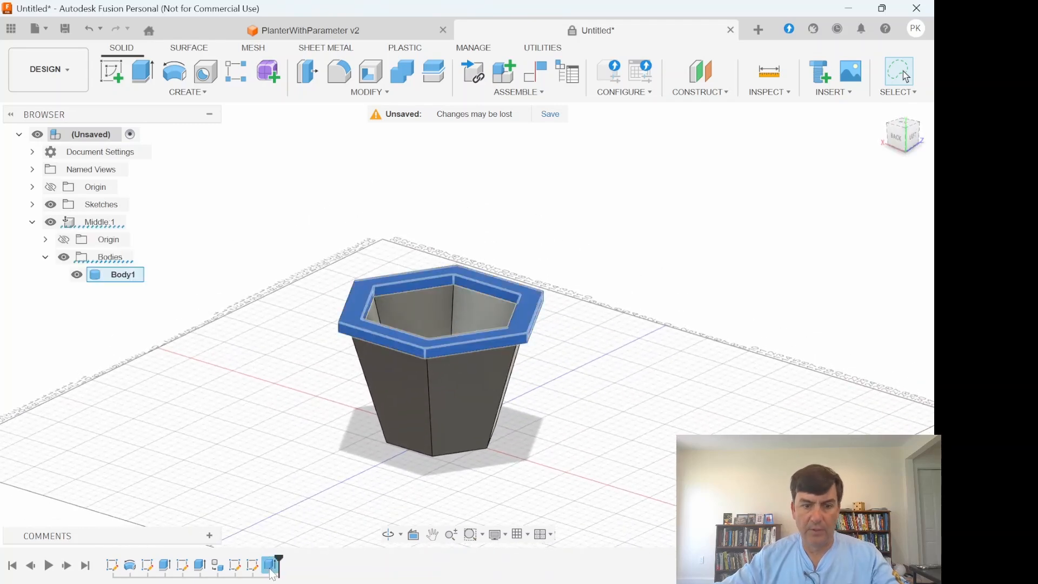
{"action": "right_click", "coordinate": [268, 565]}
{"action": "left_click", "coordinate": [311, 410]}
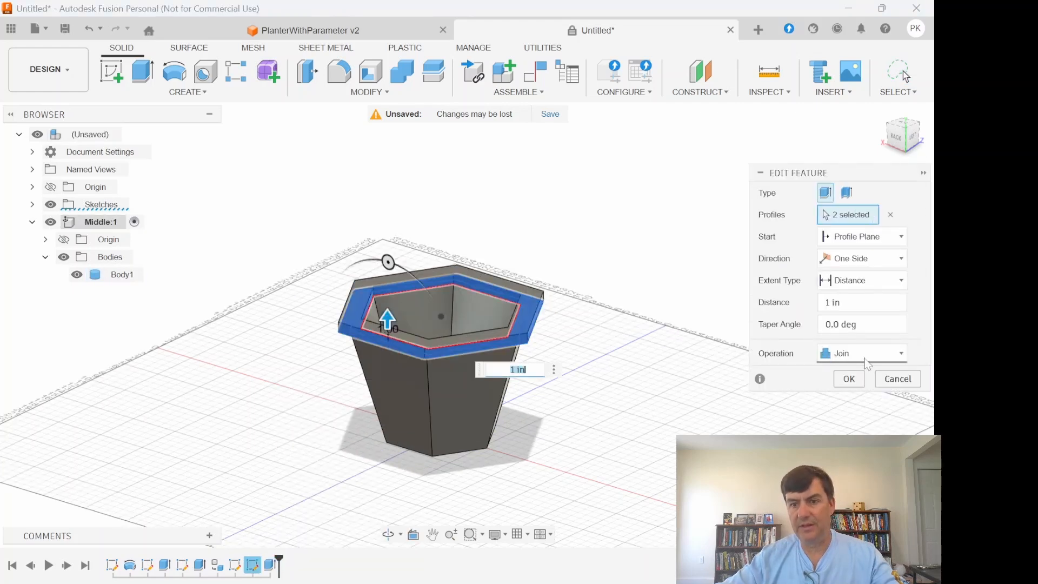
{"action": "left_click", "coordinate": [900, 355]}
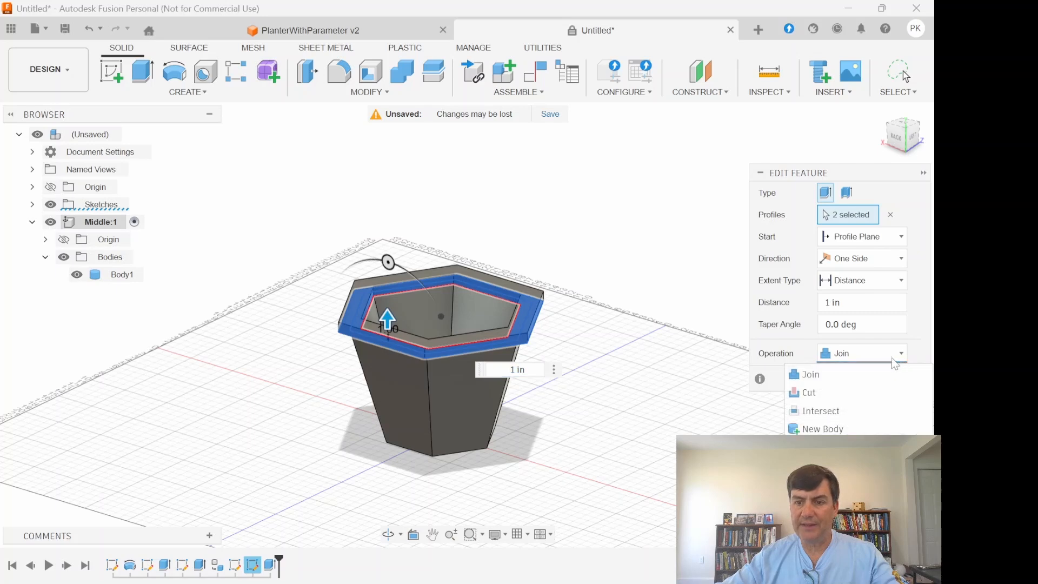
{"action": "left_click", "coordinate": [837, 428]}
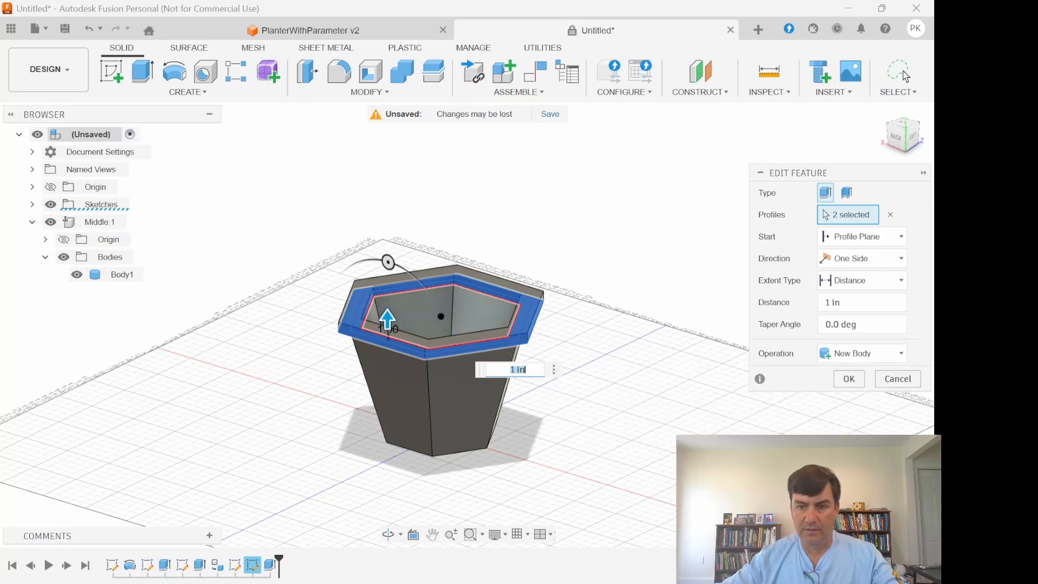
{"action": "left_click", "coordinate": [863, 383]}
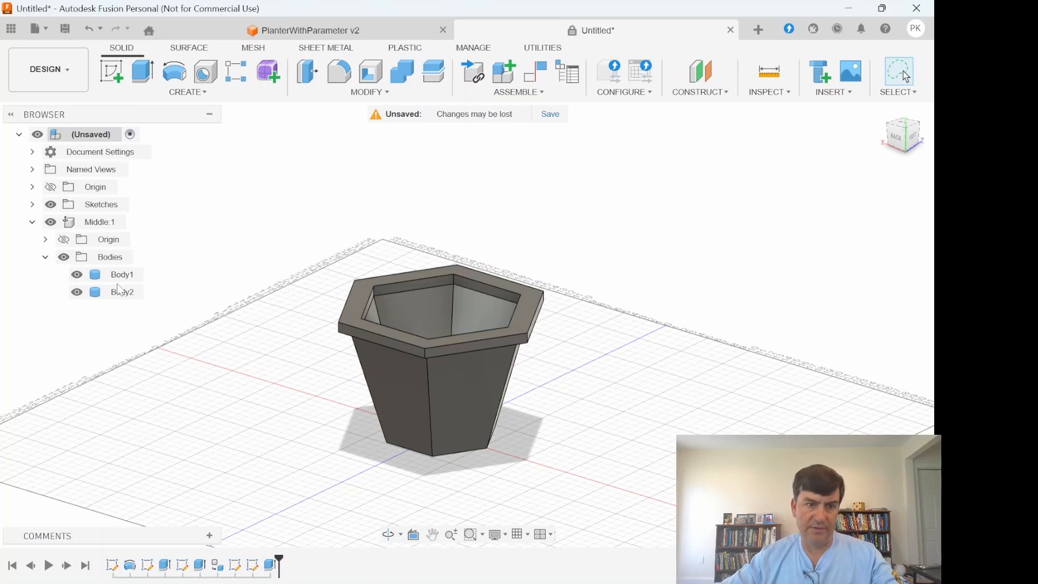
- Hide and reshow the rim body to check that it is separate, and collapse the Middle component's contents
{"action": "left_click", "coordinate": [77, 293]}
{"action": "left_click", "coordinate": [77, 292]}
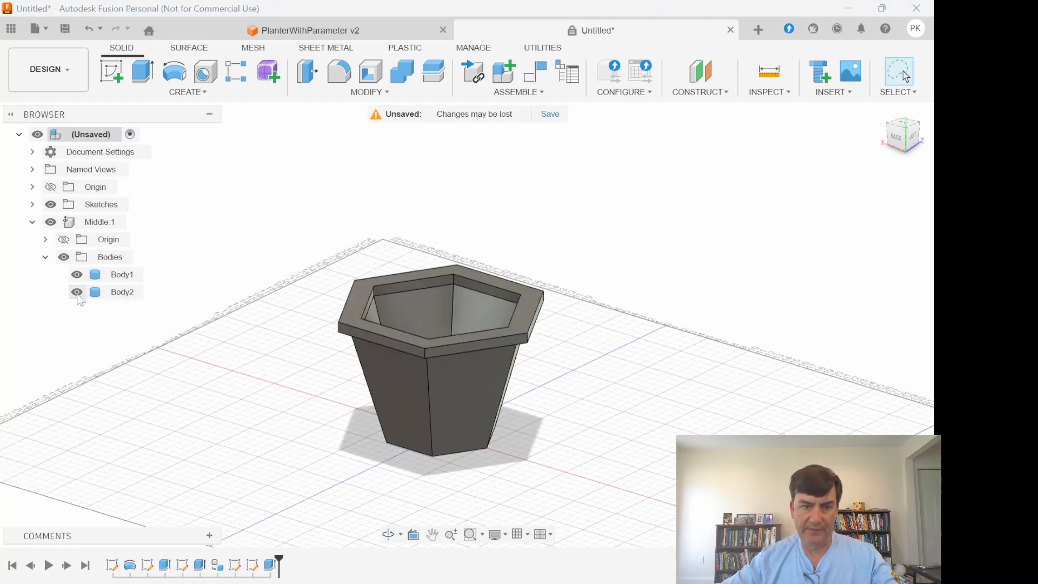
{"action": "left_click", "coordinate": [77, 293]}
{"action": "left_click", "coordinate": [77, 292]}
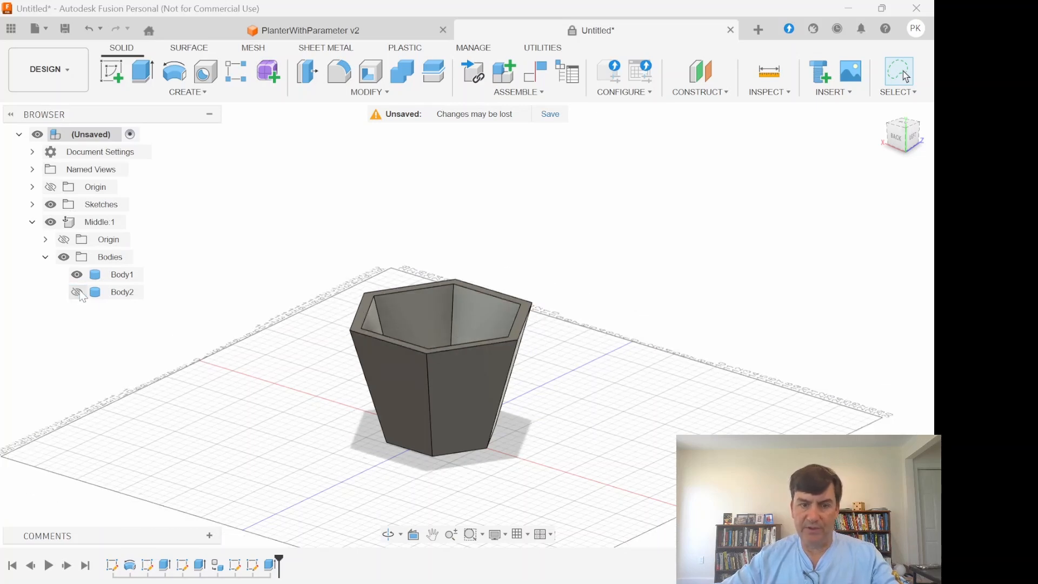
{"action": "left_click", "coordinate": [78, 291]}
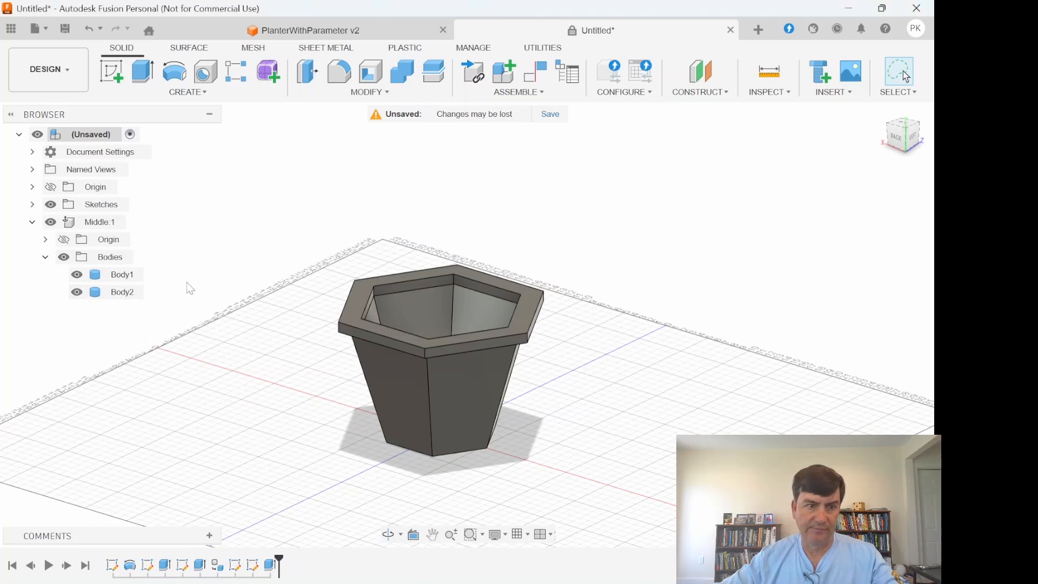
{"action": "left_click", "coordinate": [45, 257]}
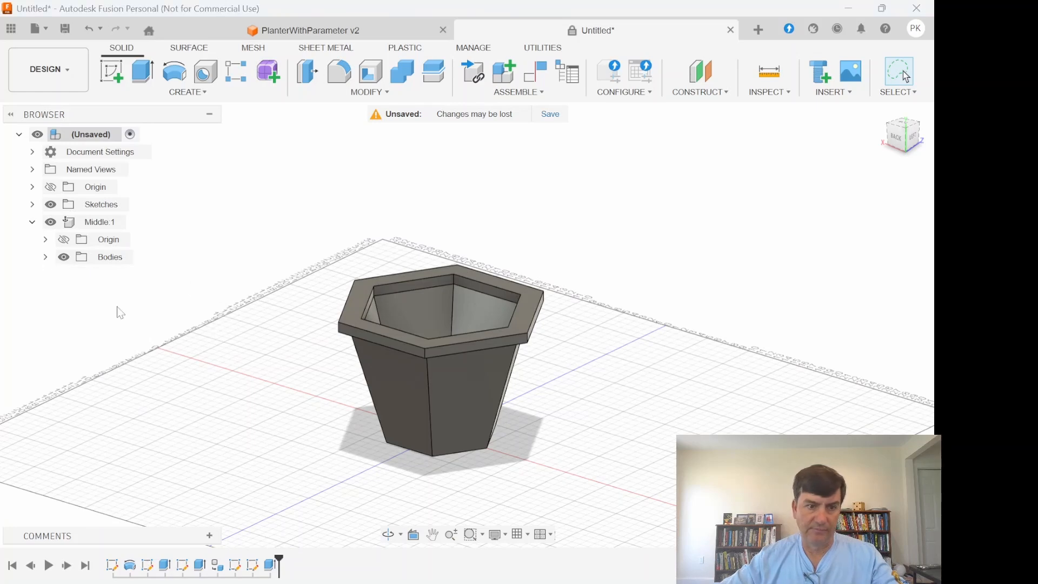
{"action": "left_click", "coordinate": [33, 222]}
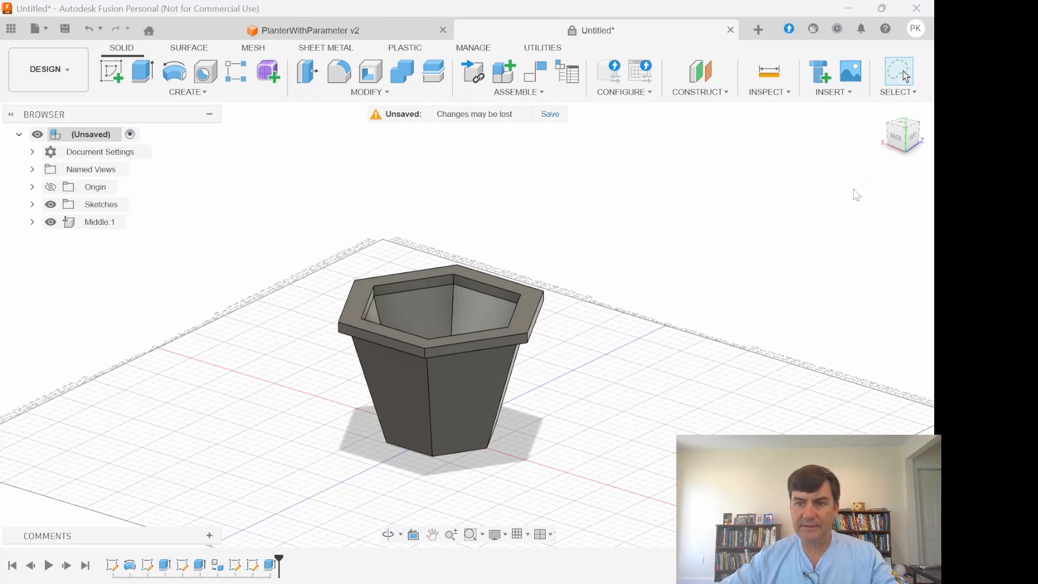
- Start a new sketch on one of the planter's tapered inner wall faces
{"action": "mouse_move", "coordinate": [911, 147]}
{"action": "left_mouse_down"}
{"action": "mouse_move", "coordinate": [897, 100]}
{"action": "mouse_move", "coordinate": [887, 173]}
{"action": "mouse_move", "coordinate": [766, 232]}
{"action": "left_mouse_up"}
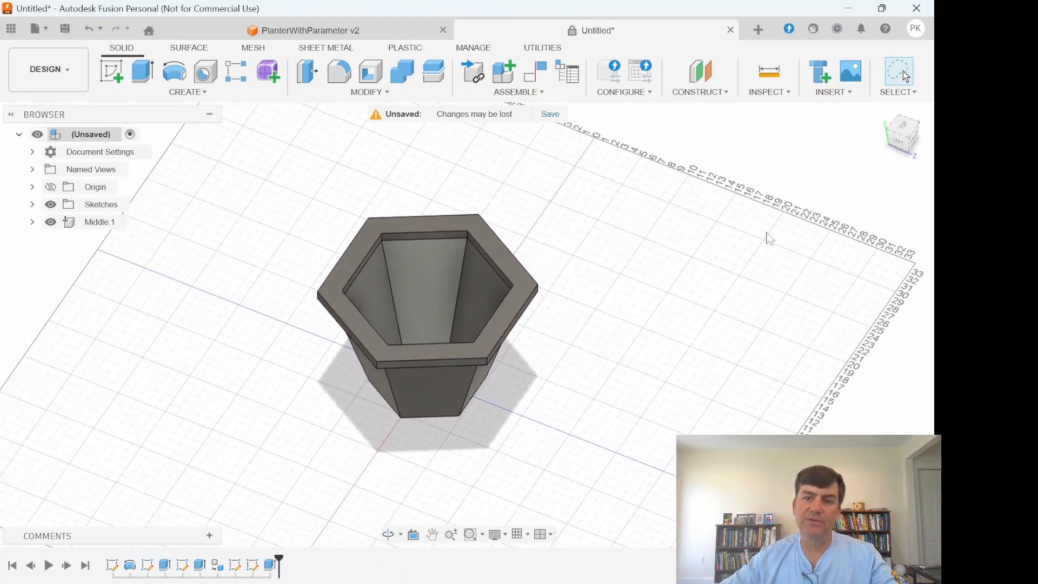
{"action": "left_click", "coordinate": [110, 71]}
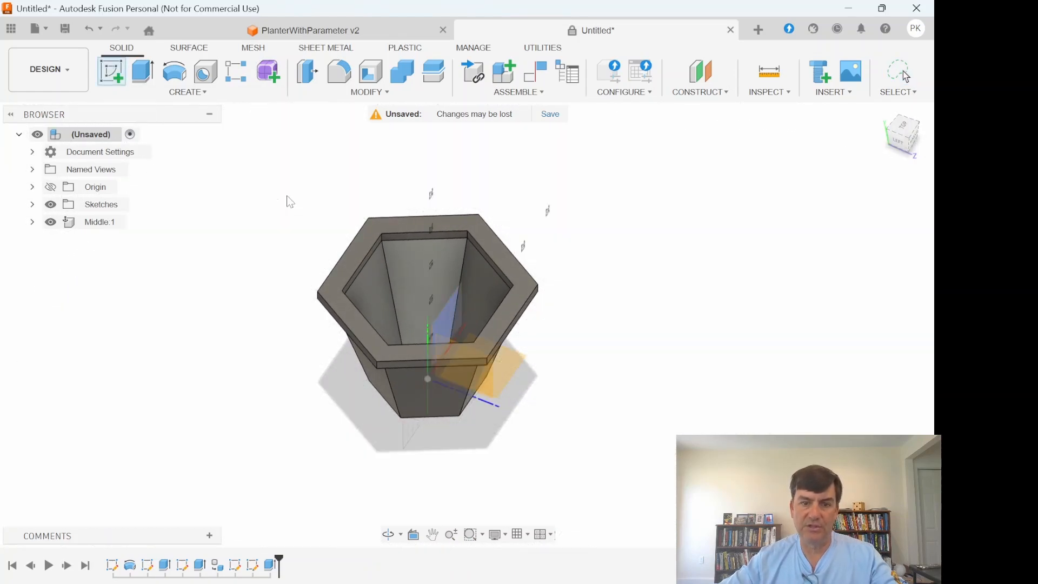
{"action": "left_click", "coordinate": [435, 280]}
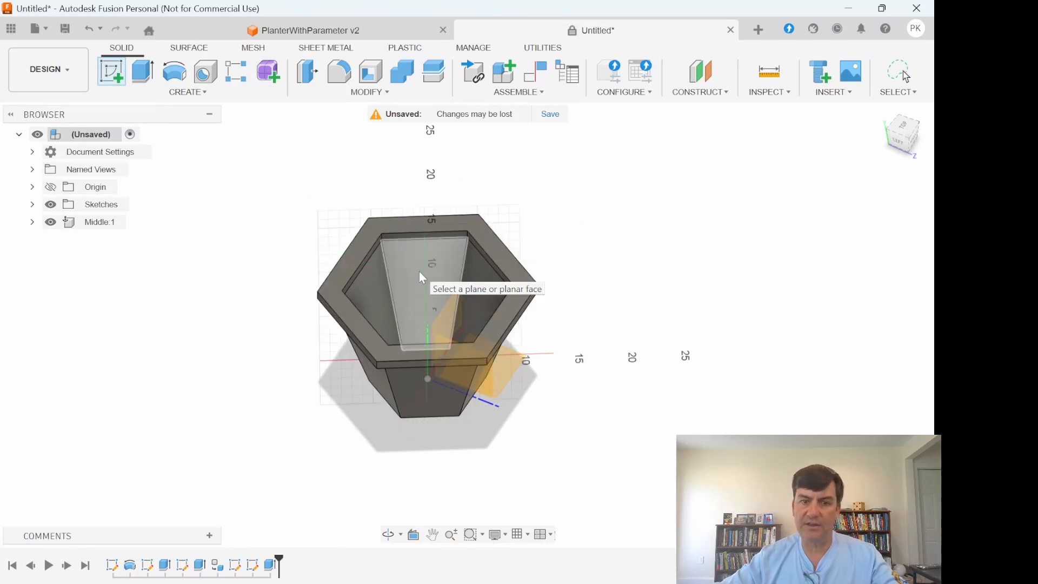
{"action": "left_click", "coordinate": [420, 272]}
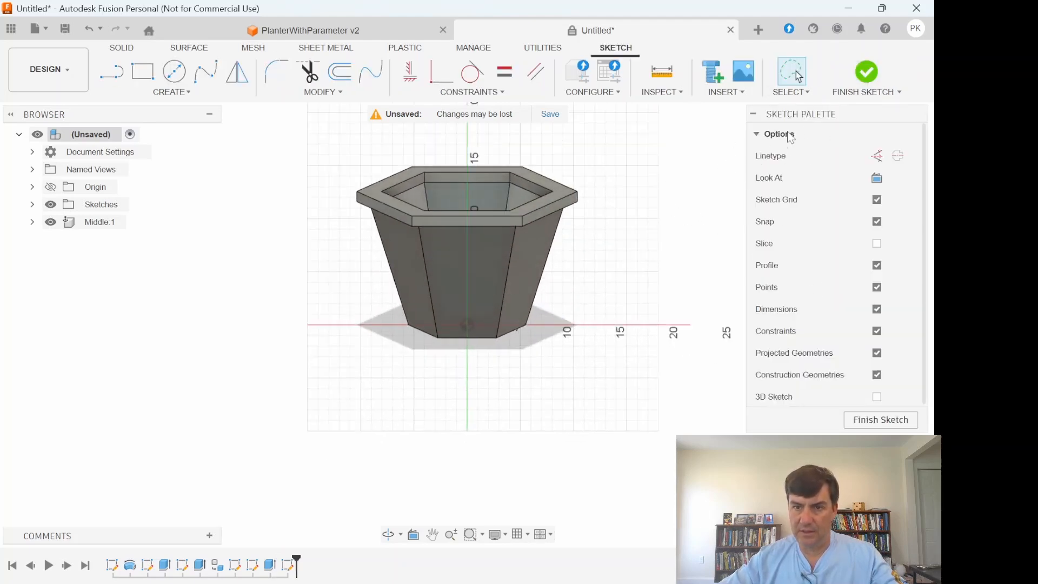
{"action": "mouse_move", "coordinate": [831, 124]}
{"action": "left_mouse_down"}
{"action": "mouse_move", "coordinate": [833, 200]}
{"action": "mouse_move", "coordinate": [835, 185]}
{"action": "left_mouse_up"}
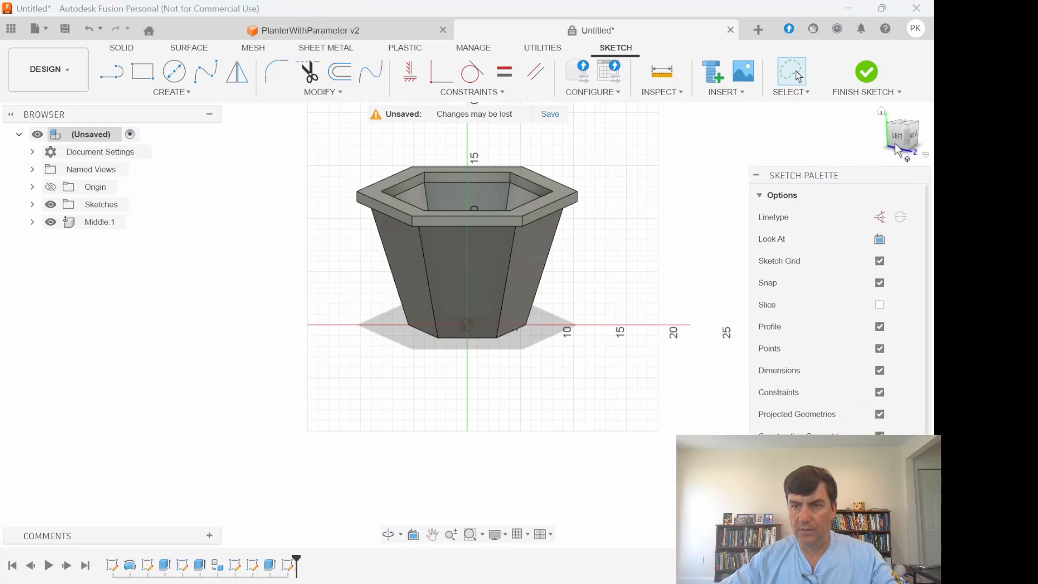
{"action": "mouse_move", "coordinate": [908, 135]}
{"action": "left_mouse_down"}
{"action": "mouse_move", "coordinate": [895, 158]}
{"action": "mouse_move", "coordinate": [904, 125]}
{"action": "left_mouse_up"}
{"action": "scroll", "coordinate": [468, 326], "scroll_direction": "down", "scroll_amount": 3}
{"action": "scroll", "coordinate": [468, 325], "scroll_direction": "up", "scroll_amount": 5}
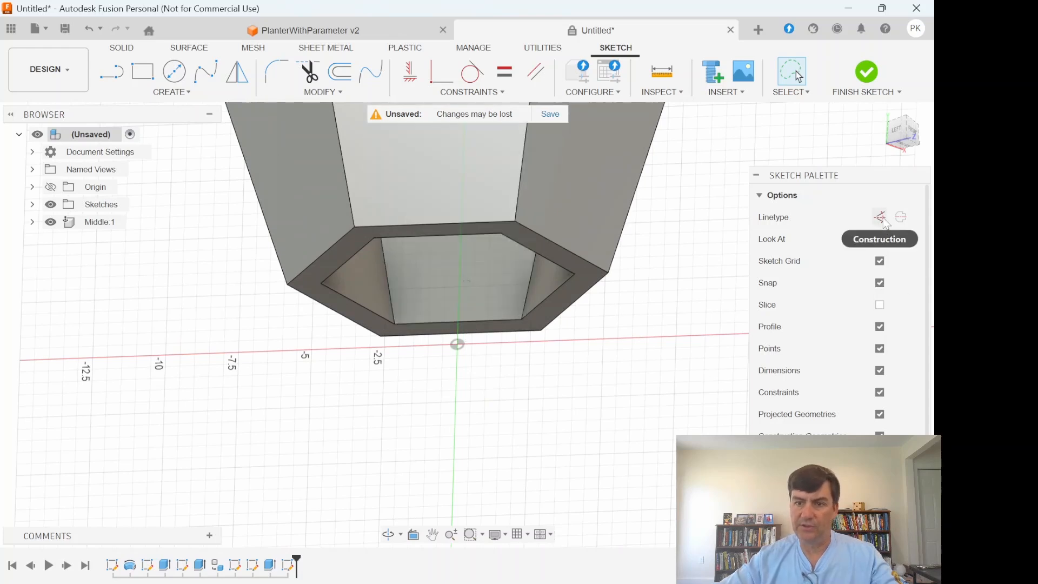
- Sketch a construction line across the inner wall face, parallel to and just above its bottom edge
{"action": "left_click", "coordinate": [111, 72]}
{"action": "left_click", "coordinate": [410, 292]}
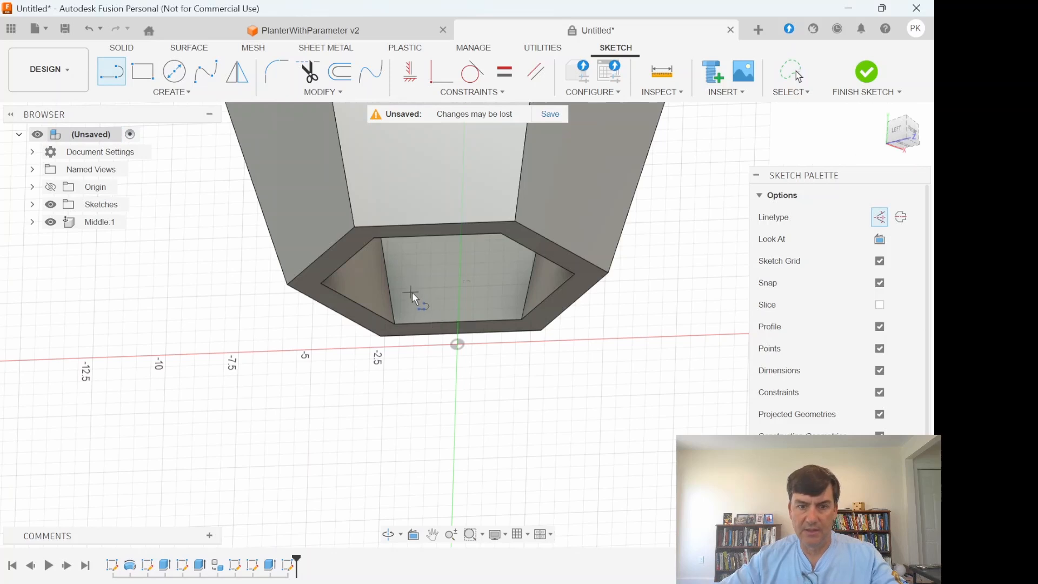
{"action": "left_click", "coordinate": [503, 289]}
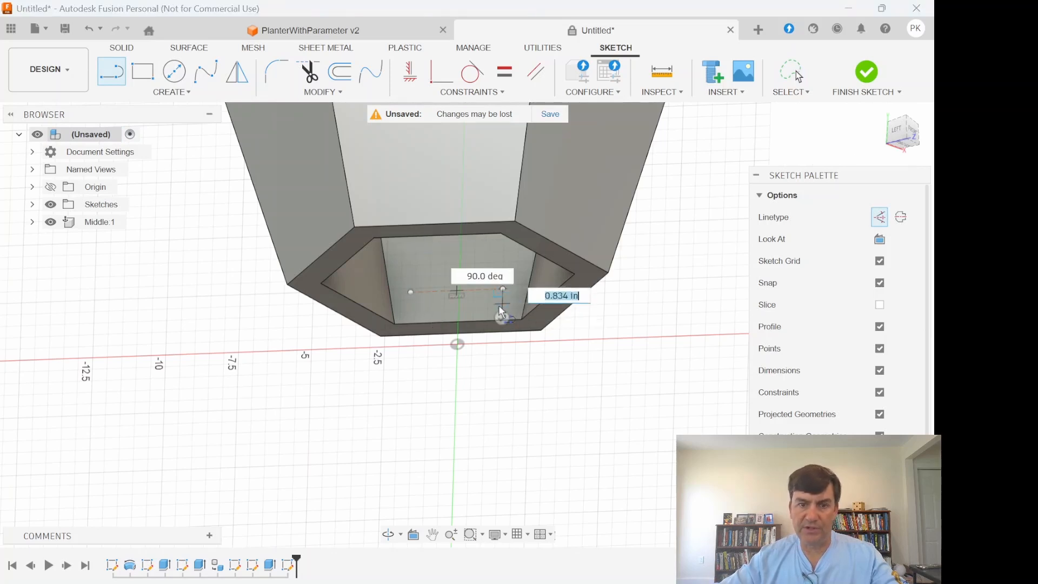
{"action": "key", "text": "Escape"}
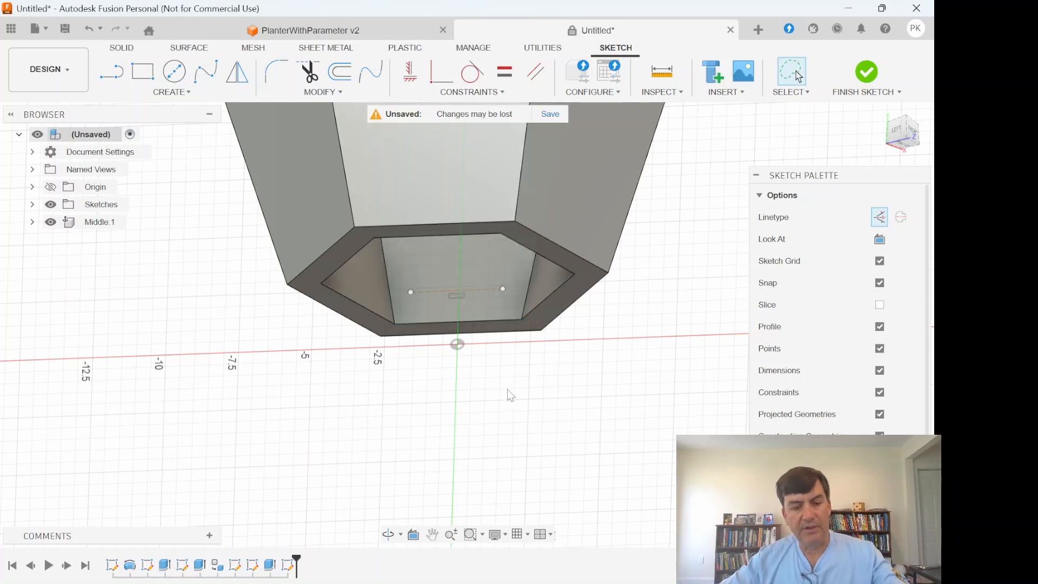
- Dimension the distance between the construction line and the inner face's bottom edge to 1 in
{"action": "key", "text": "d"}
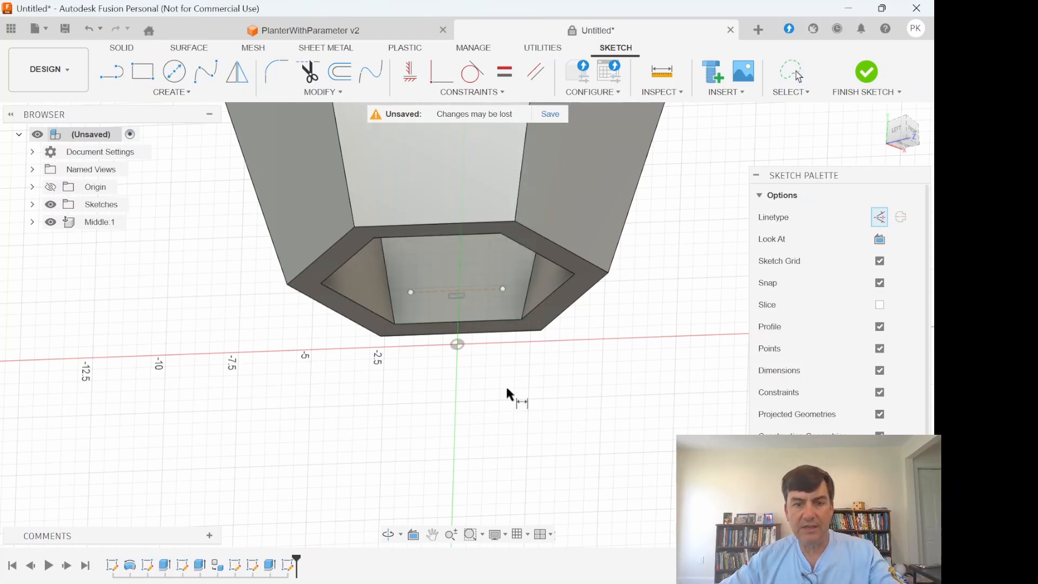
{"action": "left_click", "coordinate": [482, 290]}
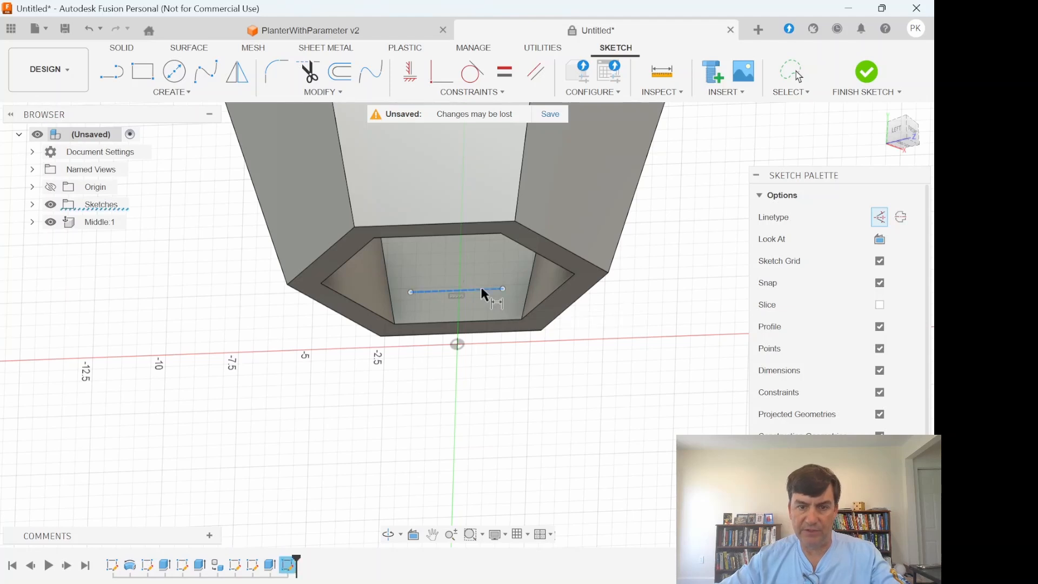
{"action": "left_click", "coordinate": [485, 322]}
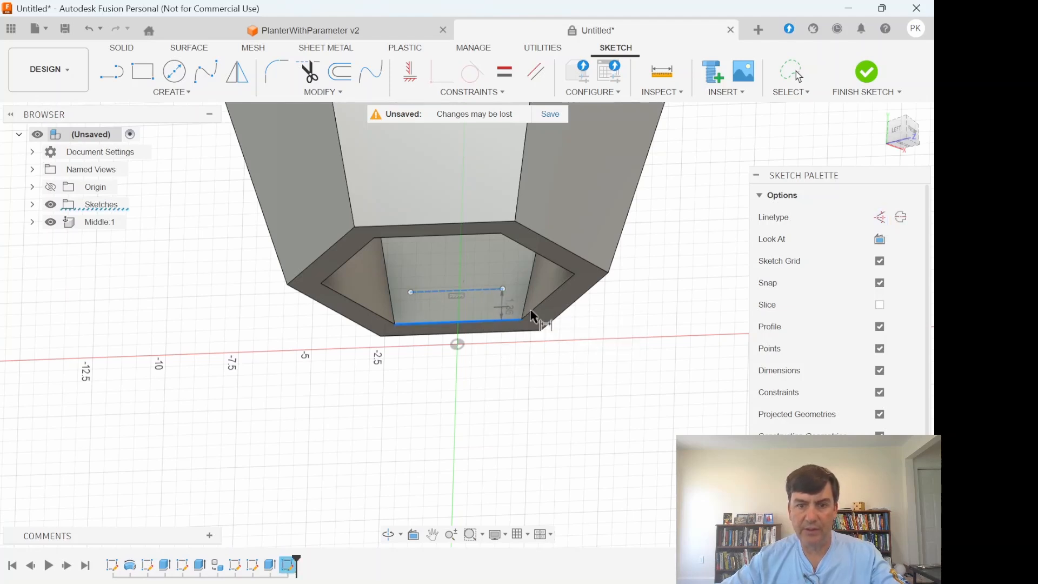
{"action": "left_click", "coordinate": [658, 316]}
{"action": "type", "text": "1"}
{"action": "key", "text": "Return"}
- Constrain both endpoints of the construction line coincident with the inner face's slanted side edges, and finish the sketch
{"action": "left_click", "coordinate": [471, 95]}
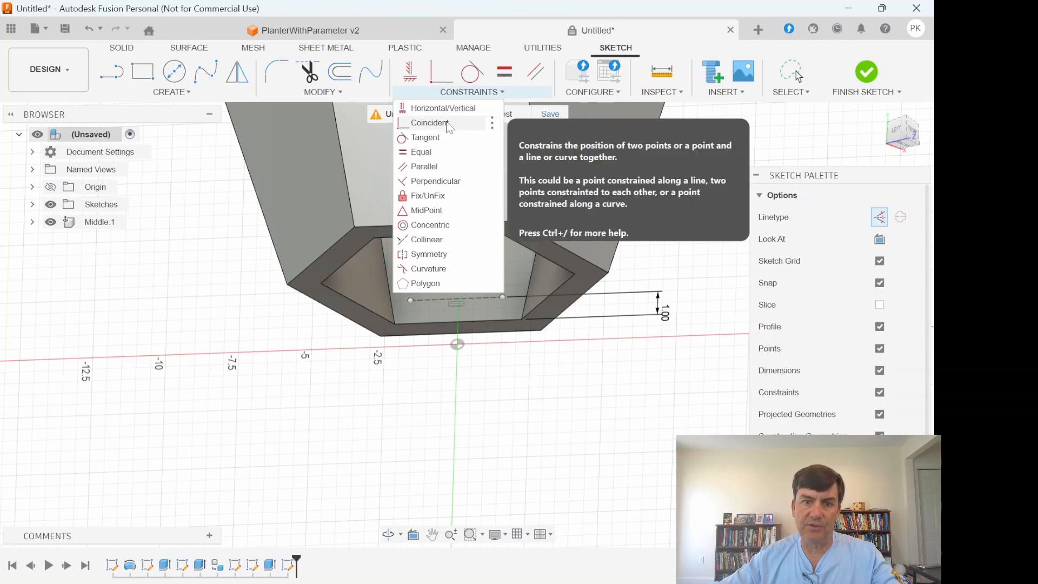
{"action": "left_click", "coordinate": [448, 123]}
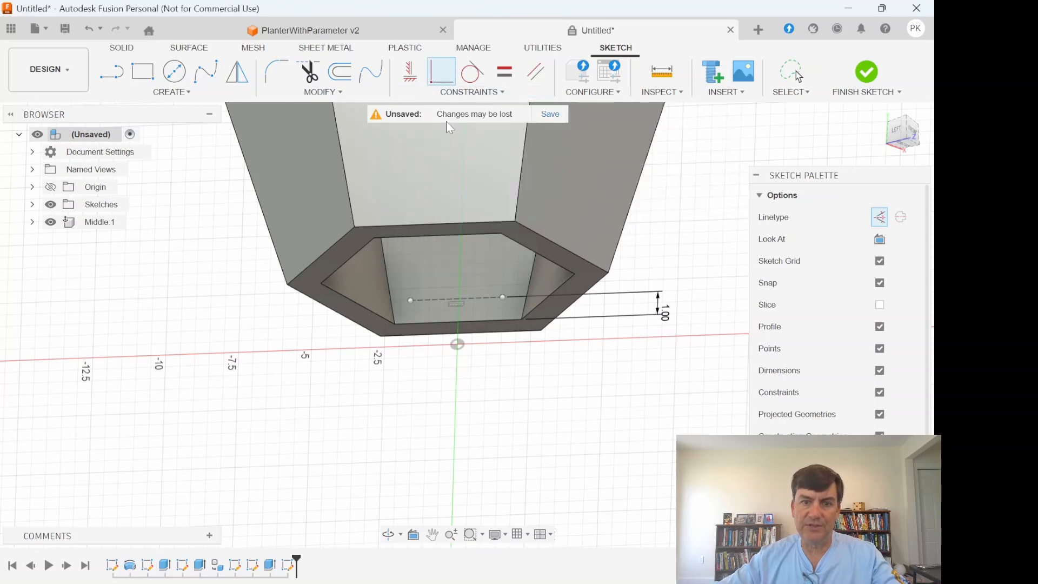
{"action": "left_click", "coordinate": [408, 300]}
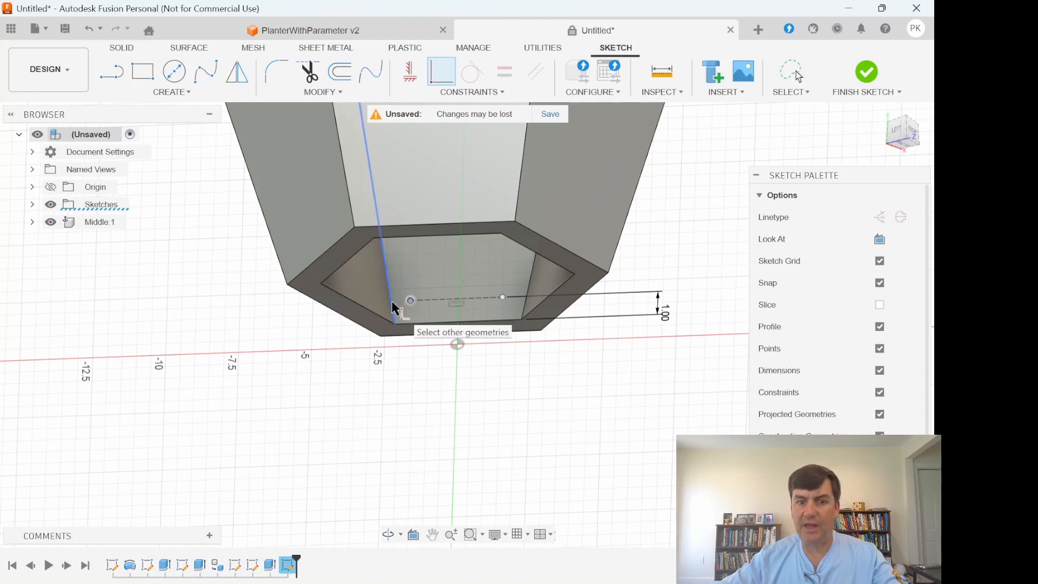
{"action": "left_click", "coordinate": [394, 307]}
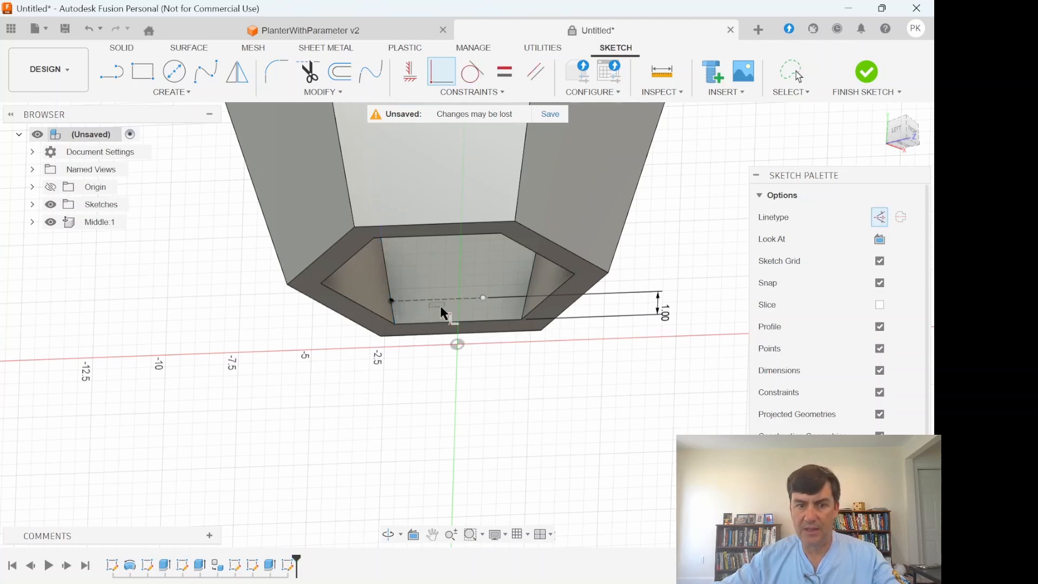
{"action": "left_click", "coordinate": [483, 298]}
{"action": "left_click", "coordinate": [529, 302]}
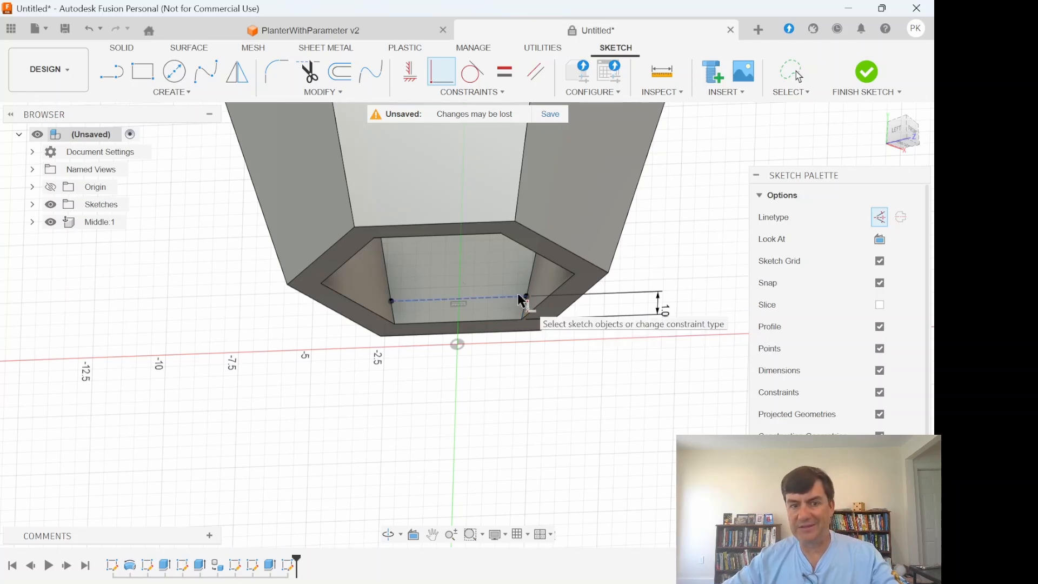
{"action": "left_click", "coordinate": [892, 480]}
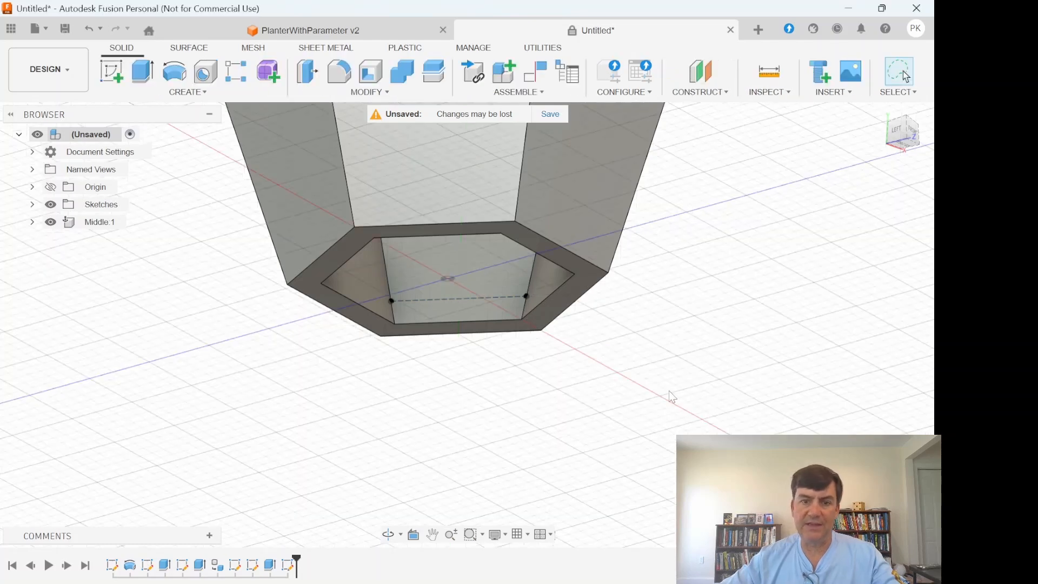
- Start a new sketch on the inner wall face adjacent to the one holding the construction line
{"action": "mouse_move", "coordinate": [604, 192]}
{"action": "middle_mouse_down", "text": "shift"}
{"action": "mouse_move", "coordinate": [552, 367]}
{"action": "mouse_move", "coordinate": [575, 351]}
{"action": "middle_mouse_up", "text": "shift"}
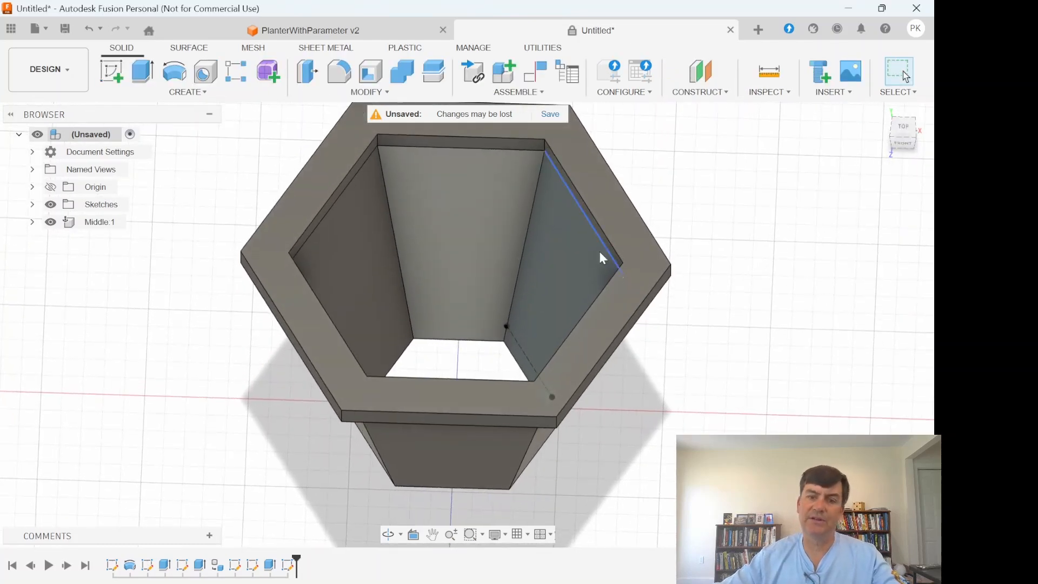
{"action": "left_click", "coordinate": [463, 246]}
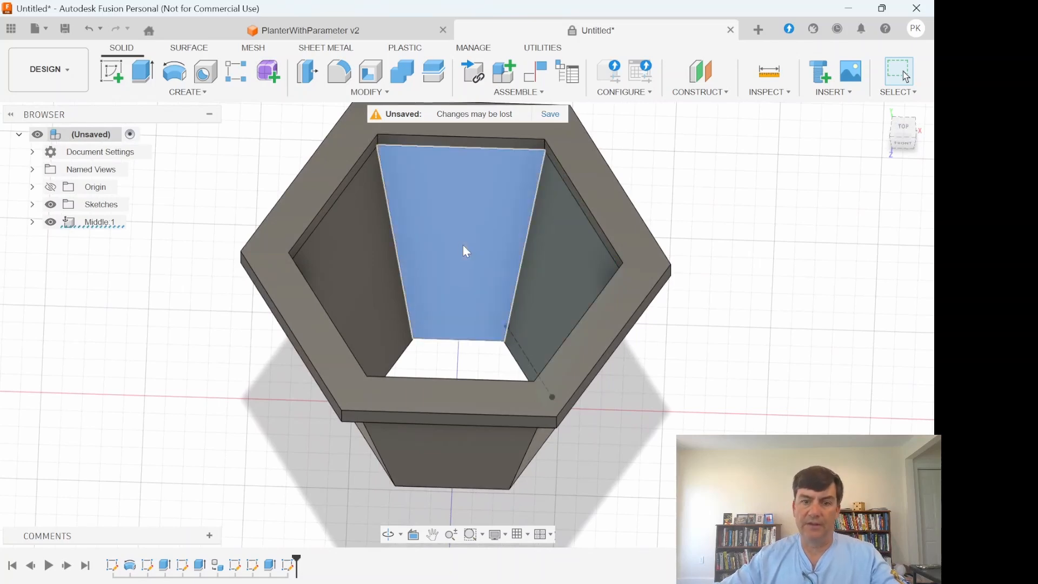
{"action": "left_click", "coordinate": [112, 71]}
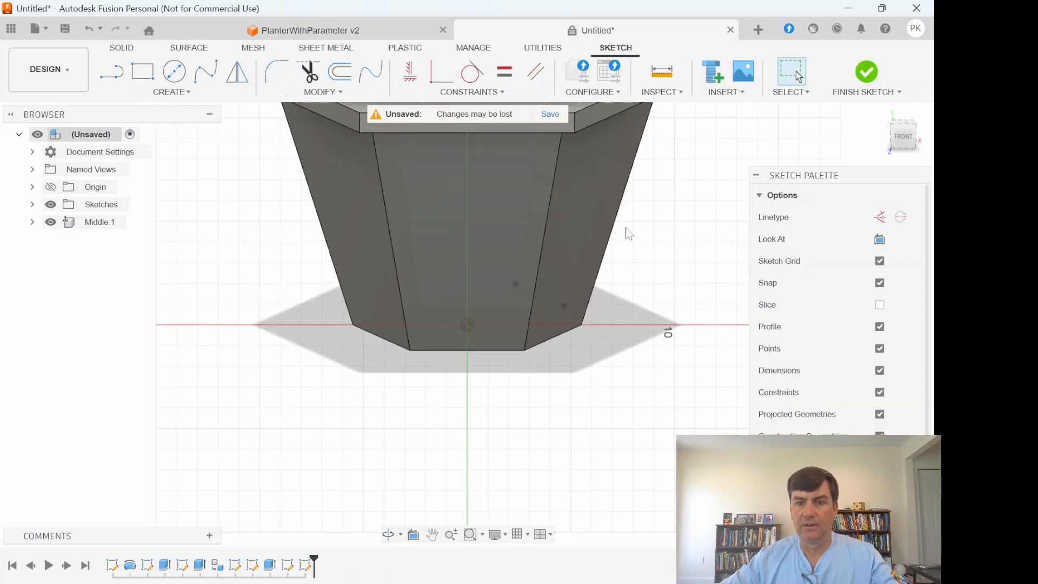
- Sketch a construction line across this inner wall face, parallel to and just above its bottom edge
{"action": "middle_click_drag", "start_coordinate": [857, 149], "coordinate": [633, 145], "text": "shift"}
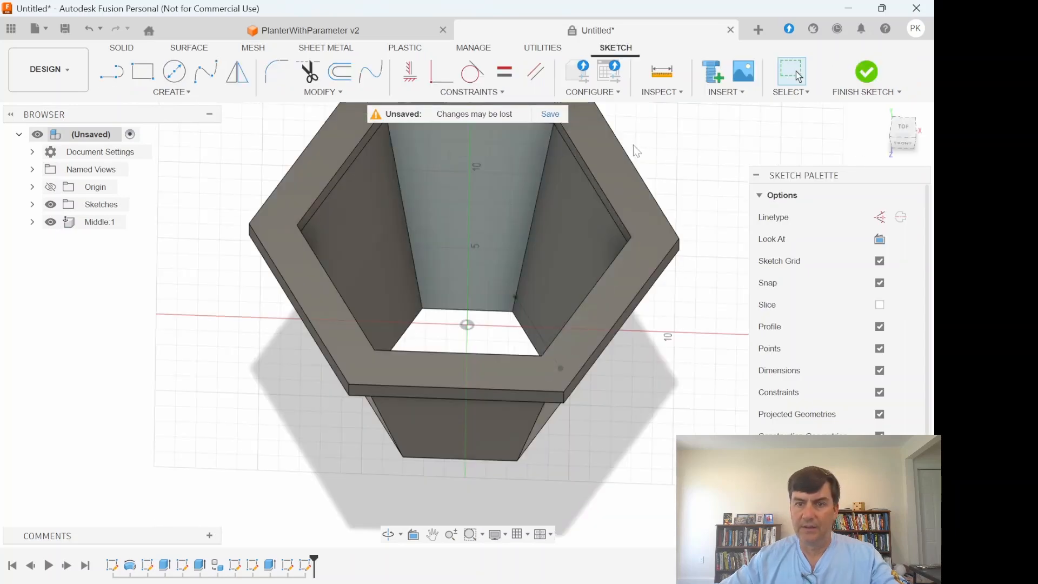
{"action": "left_click", "coordinate": [114, 78]}
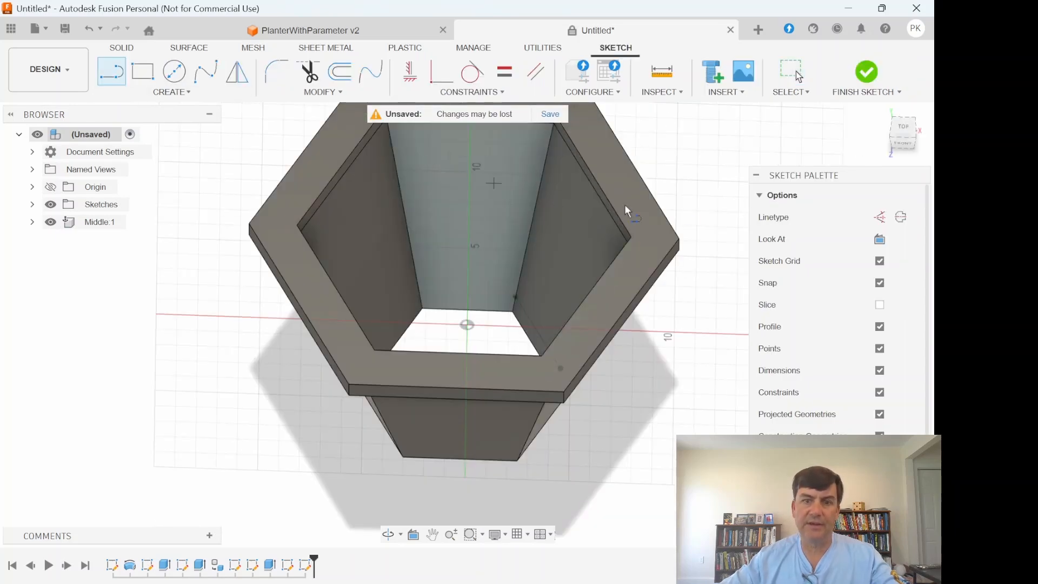
{"action": "left_click", "coordinate": [881, 219]}
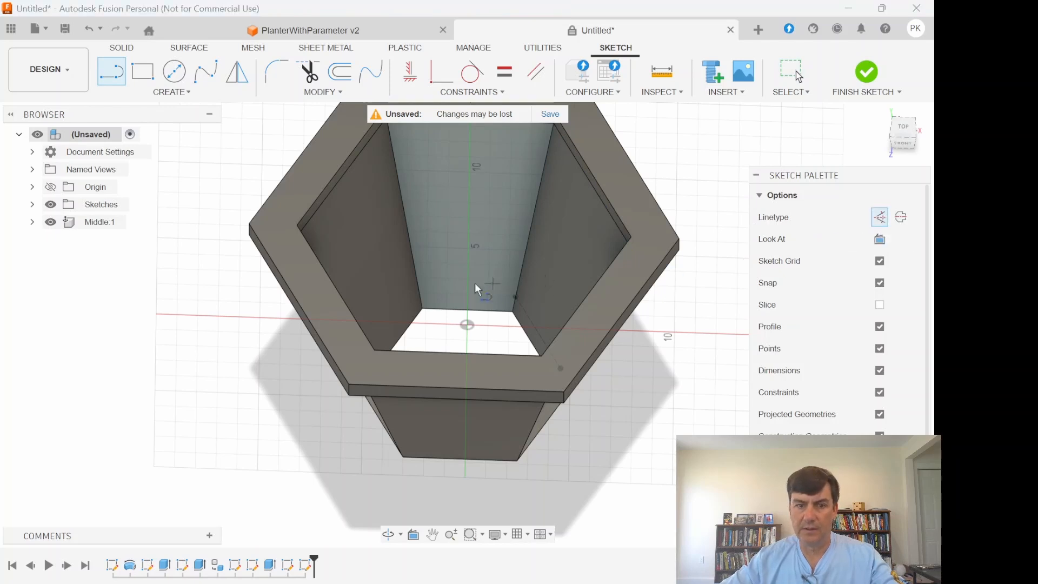
{"action": "scroll", "coordinate": [430, 289], "scroll_direction": "up", "scroll_amount": 6}
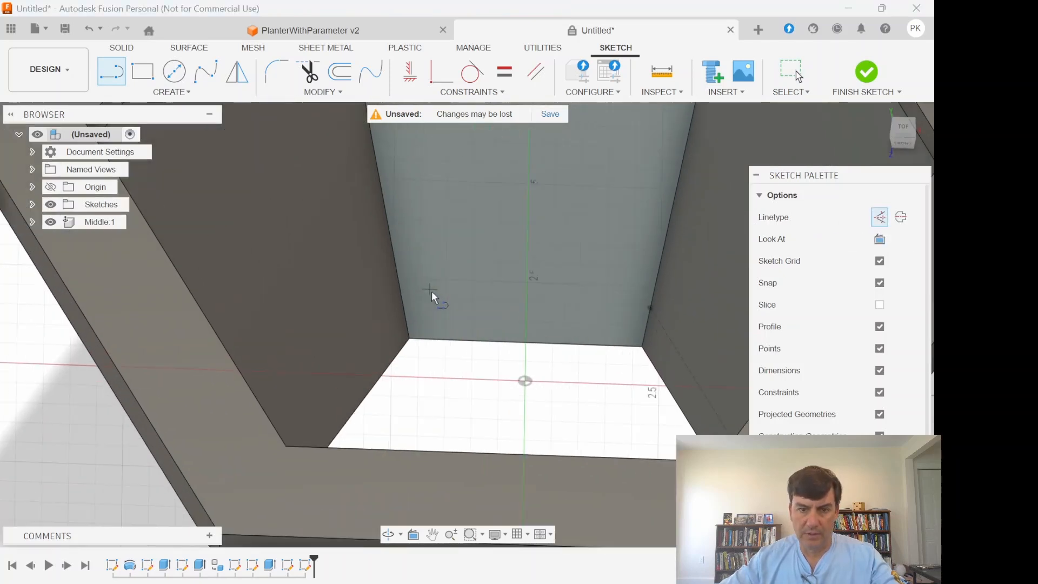
{"action": "left_click", "coordinate": [441, 287]}
{"action": "left_click", "coordinate": [606, 294]}
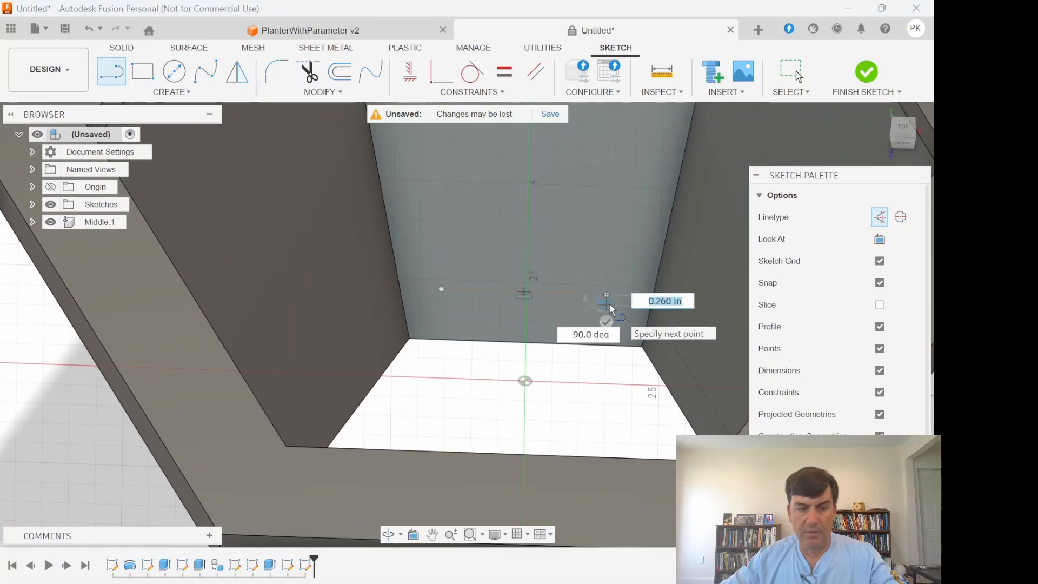
{"action": "key", "text": "Escape"}
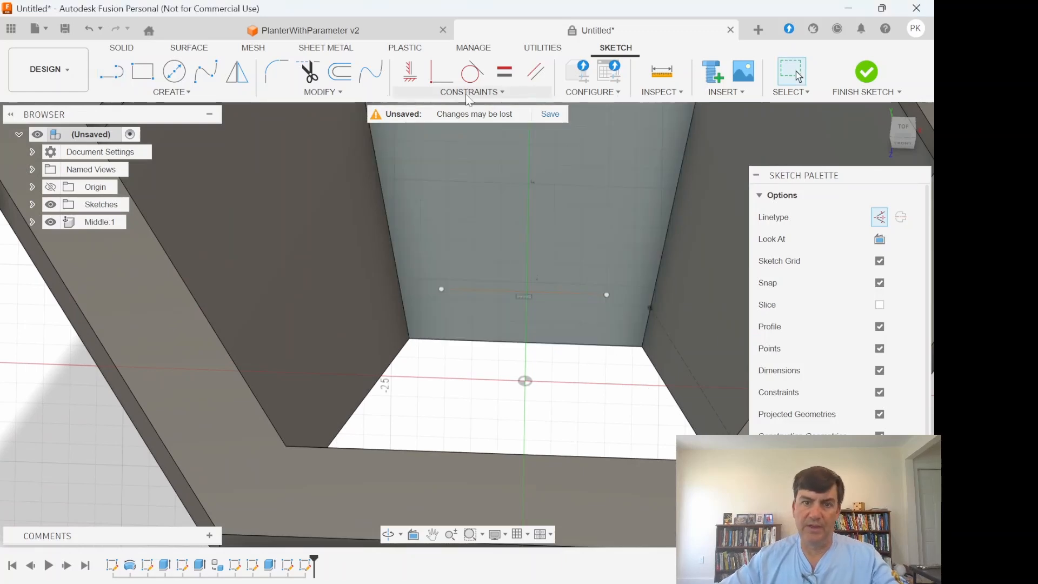
- Make the line's endpoints coincident with the neighbouring construction line's endpoint and the face's opposite slanted edge, and finish the sketch
{"action": "left_click", "coordinate": [469, 97]}
{"action": "left_click", "coordinate": [442, 120]}
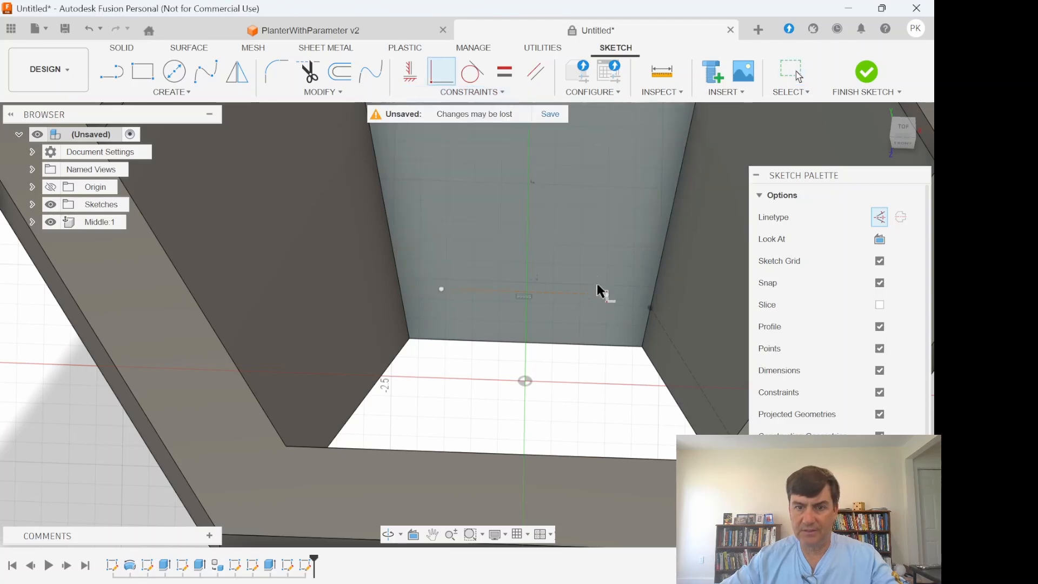
{"action": "left_click", "coordinate": [650, 308]}
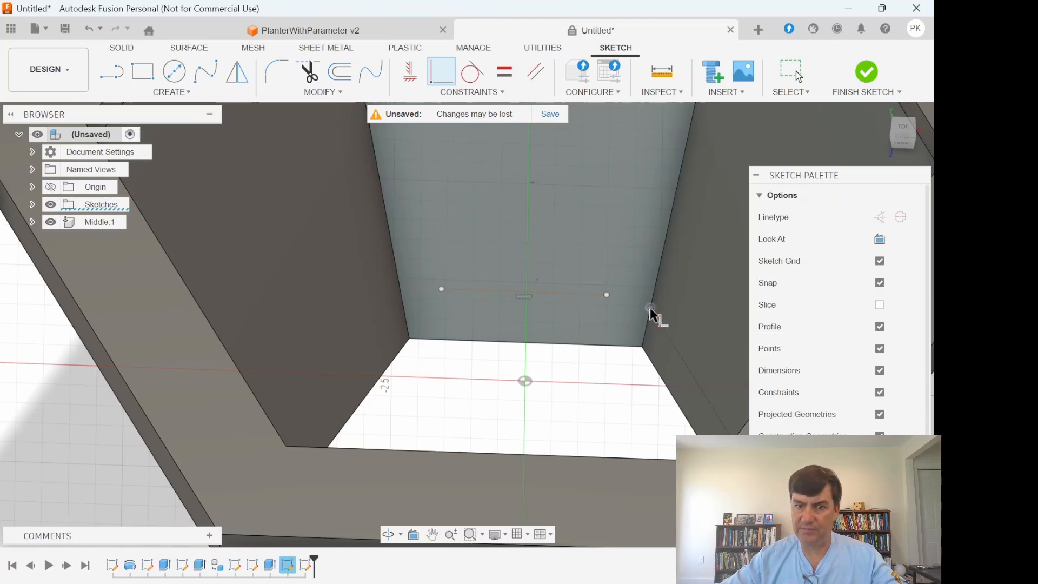
{"action": "left_click", "coordinate": [607, 295]}
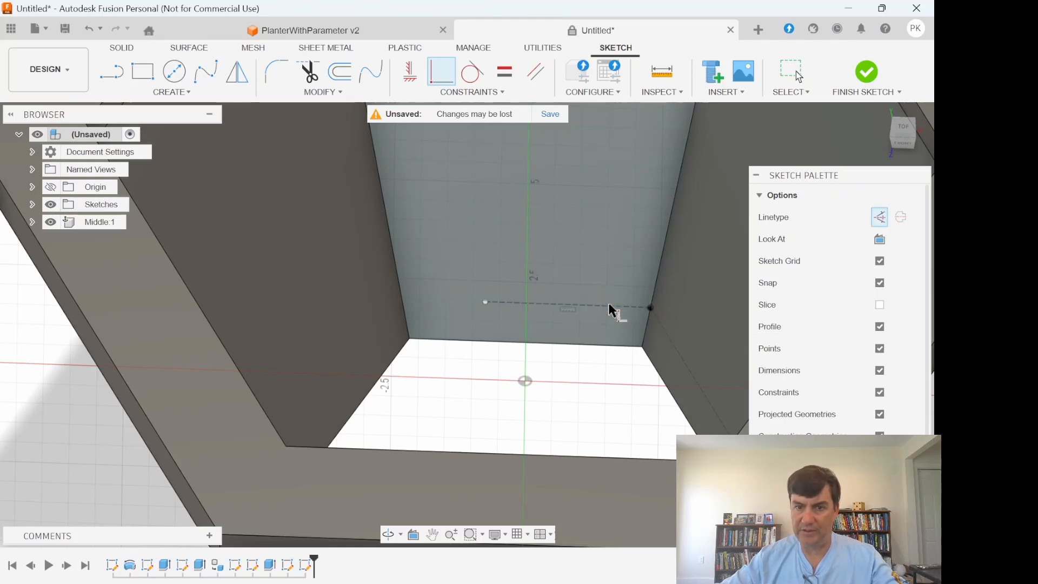
{"action": "left_click", "coordinate": [484, 302]}
{"action": "left_click", "coordinate": [403, 300]}
{"action": "scroll", "coordinate": [524, 349], "scroll_direction": "down", "scroll_amount": 4}
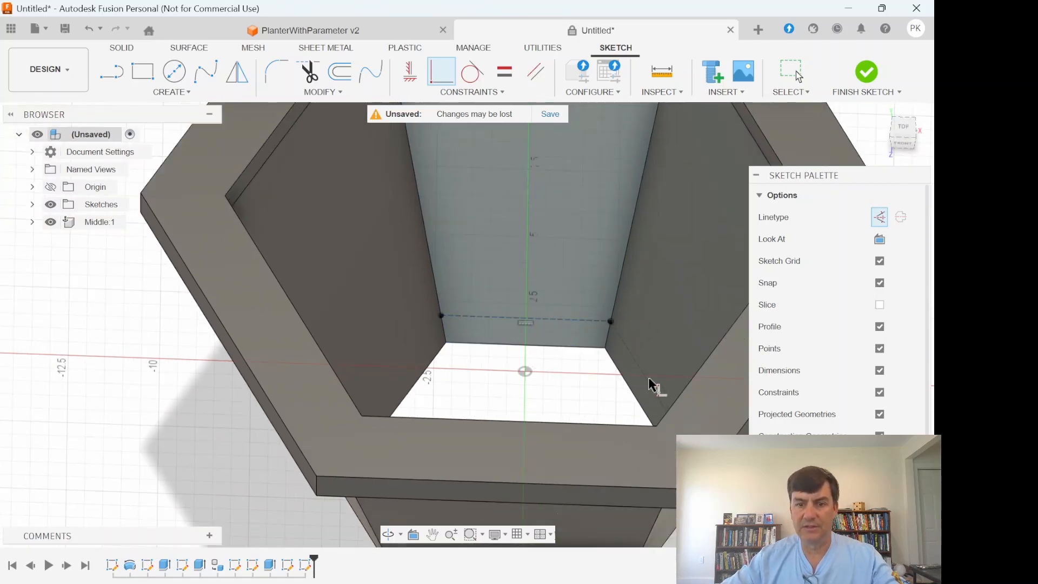
{"action": "left_click", "coordinate": [892, 486]}
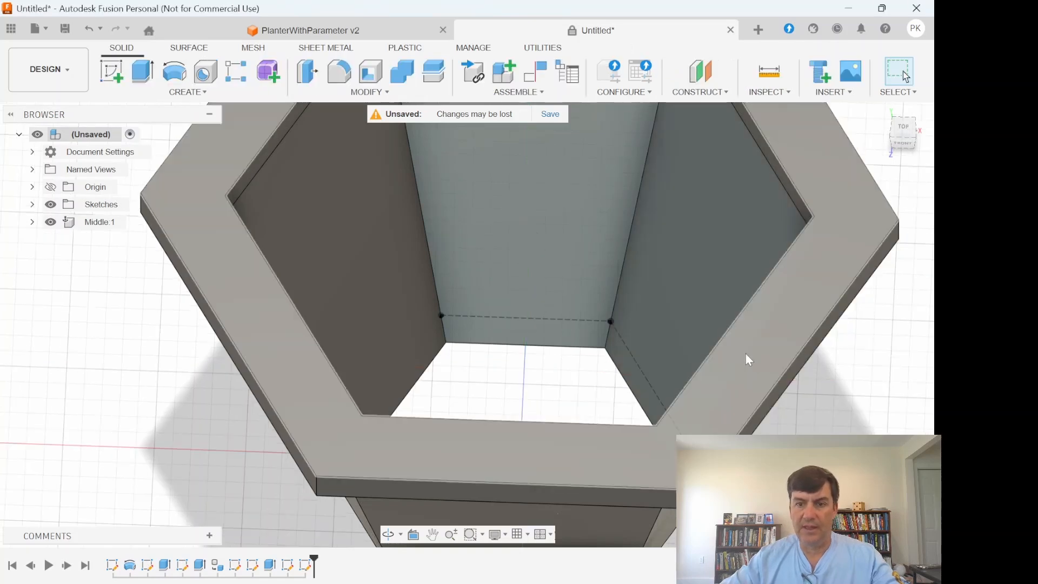
- Create a construction plane through two edges, using the two construction lines on the inner walls
{"action": "left_click", "coordinate": [702, 93]}
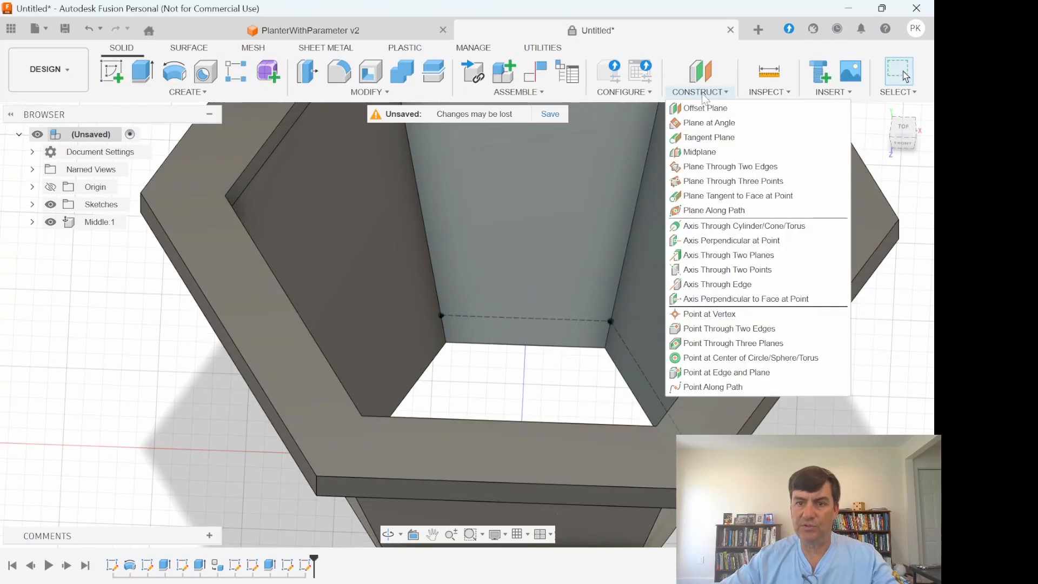
{"action": "left_click", "coordinate": [711, 167]}
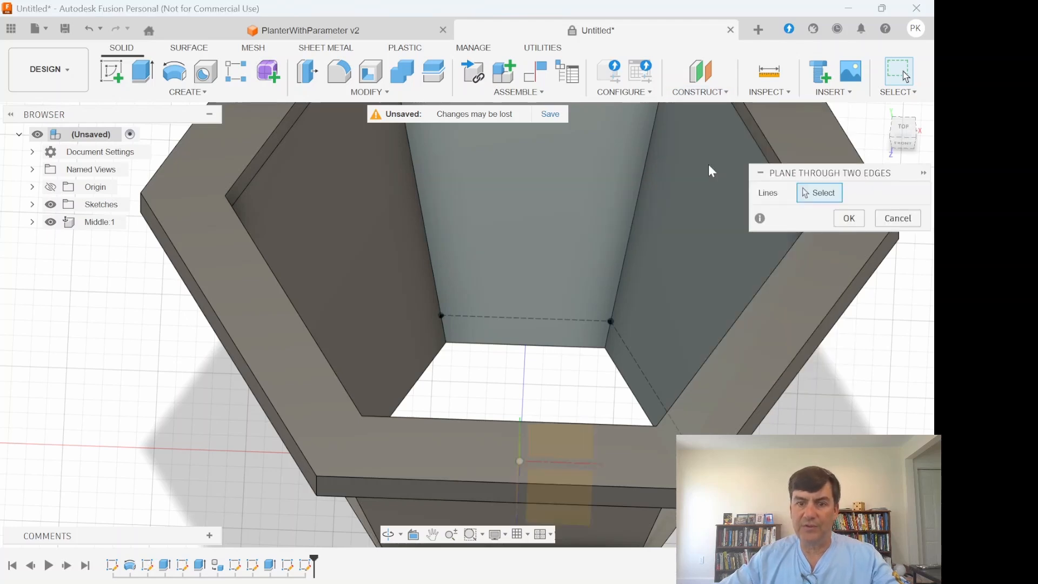
{"action": "left_click", "coordinate": [585, 318]}
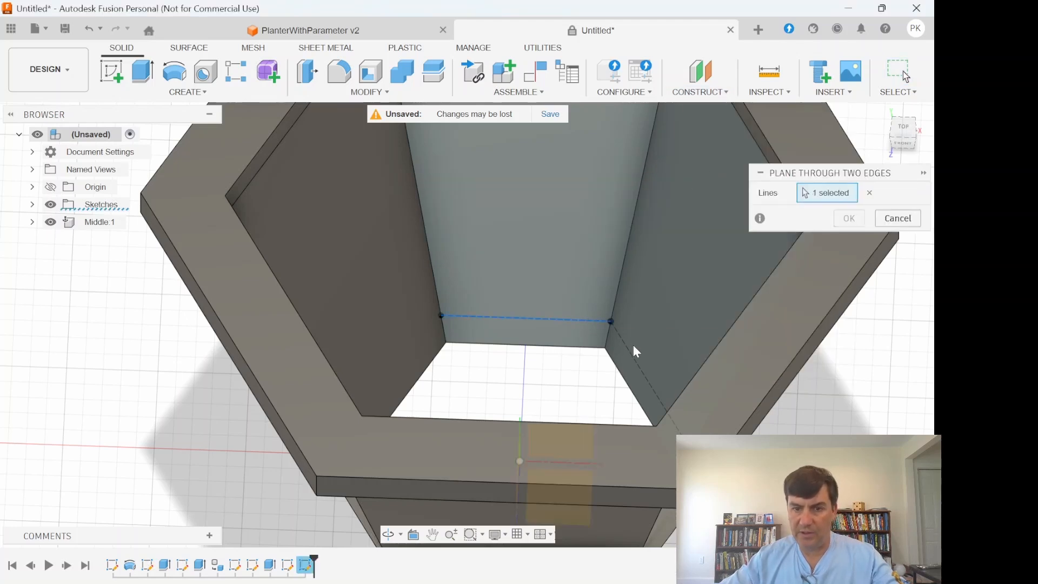
{"action": "left_click", "coordinate": [630, 349]}
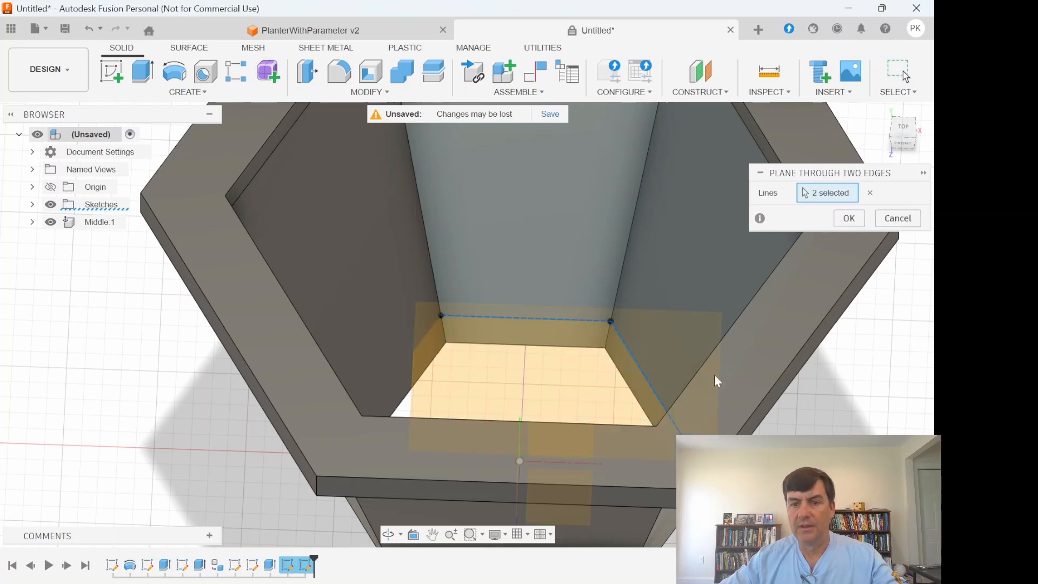
{"action": "left_click", "coordinate": [847, 219]}
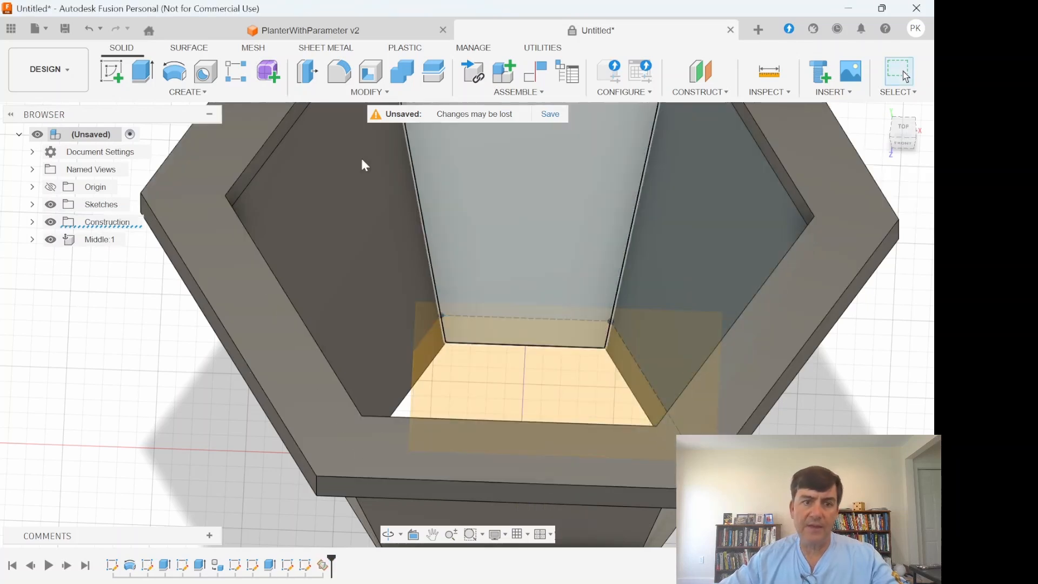
- Start a sketch on the new construction plane and draw a circumscribed hexagon centred on the origin, with a radius of about 1.5 in
{"action": "left_click", "coordinate": [111, 71]}
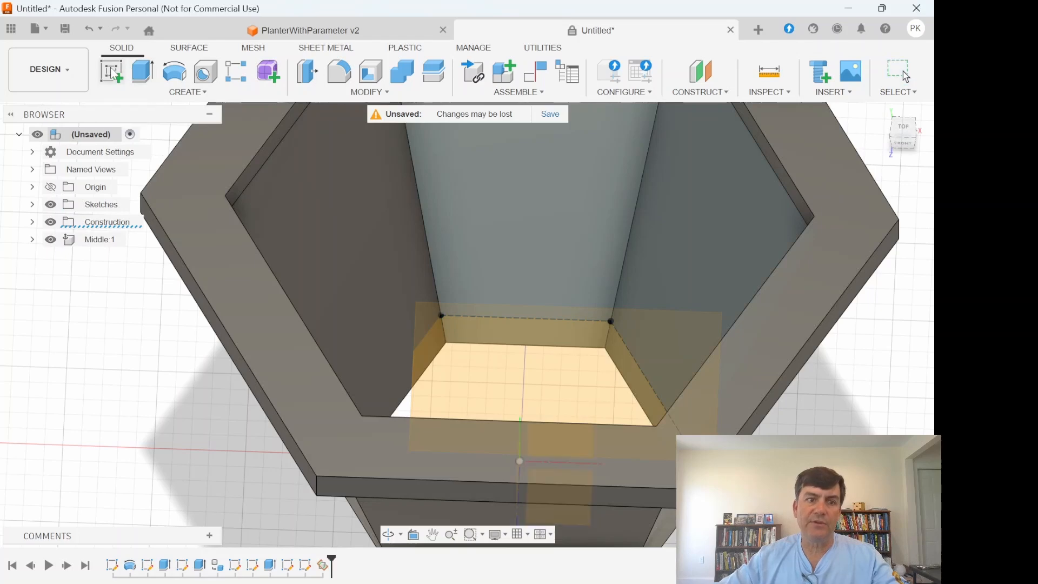
{"action": "left_click", "coordinate": [481, 338]}
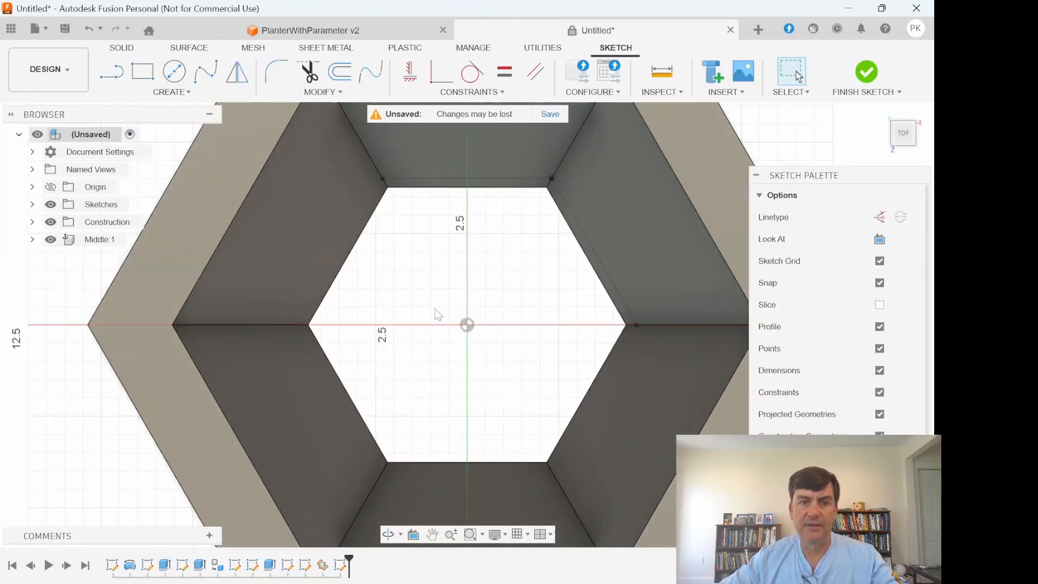
{"action": "left_click", "coordinate": [172, 92]}
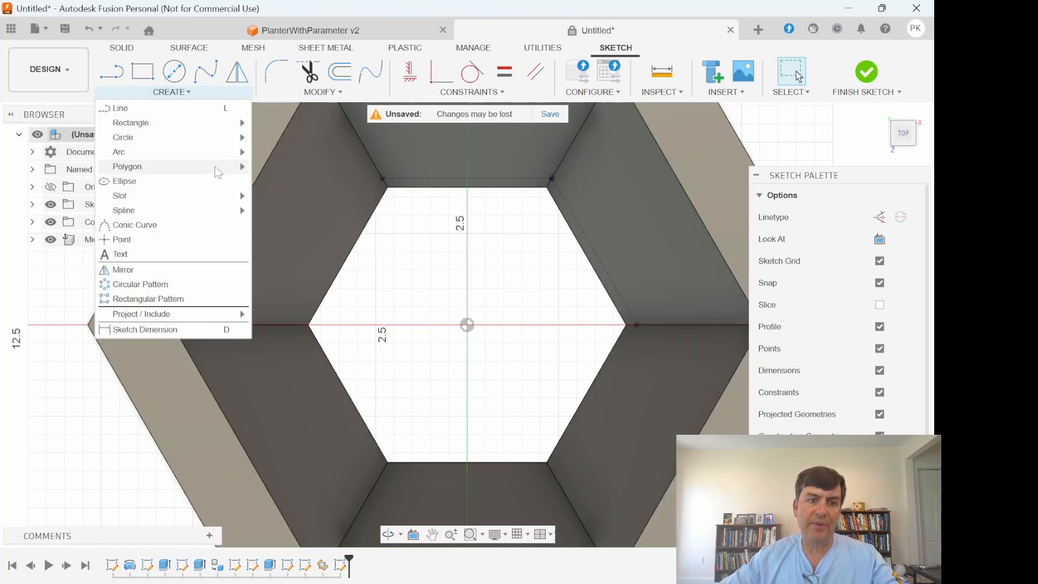
{"action": "mouse_move", "coordinate": [215, 167]}
{"action": "left_click", "coordinate": [295, 166]}
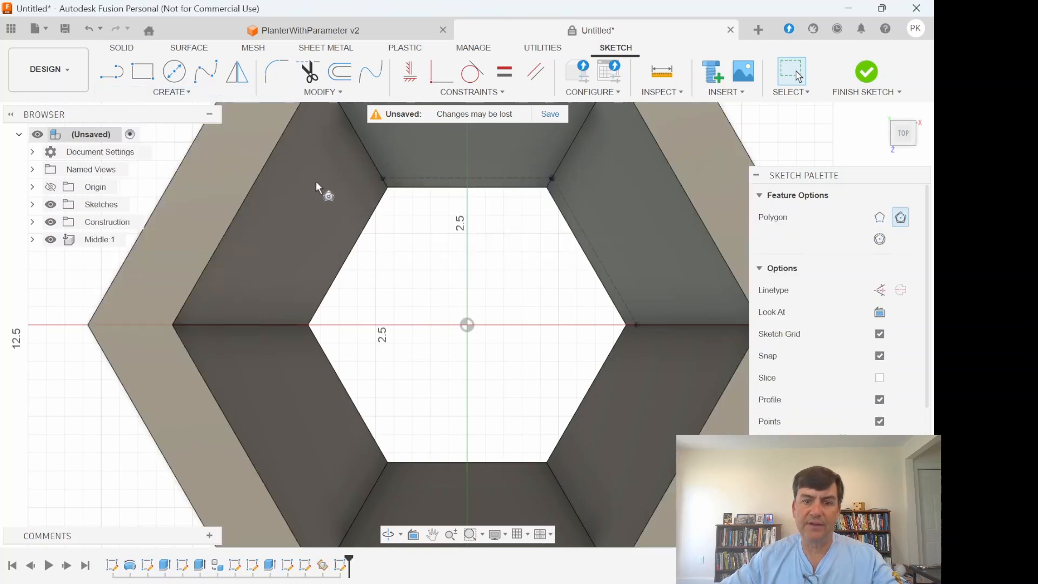
{"action": "left_click", "coordinate": [467, 324]}
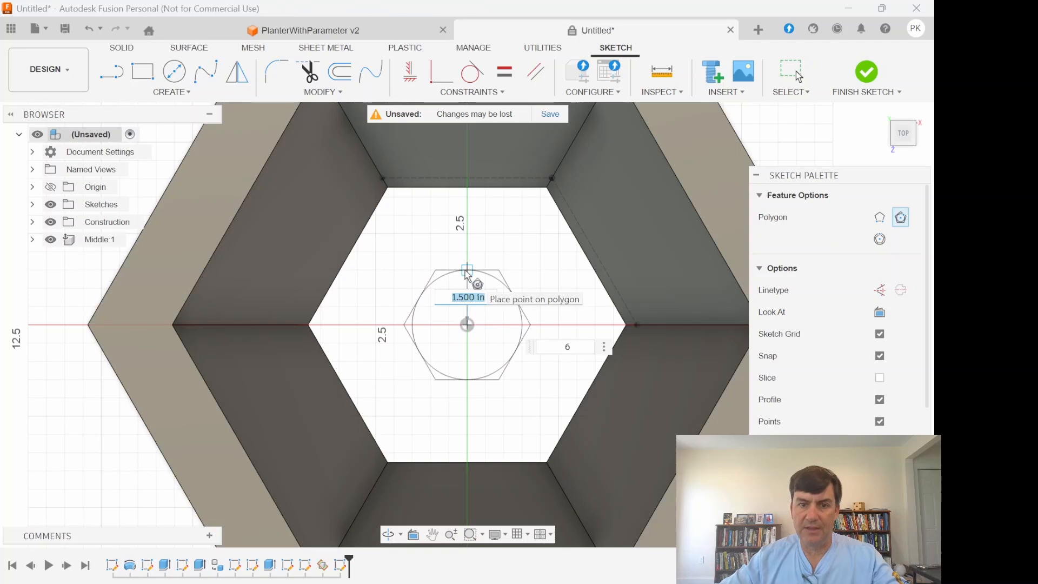
{"action": "left_click", "coordinate": [467, 270]}
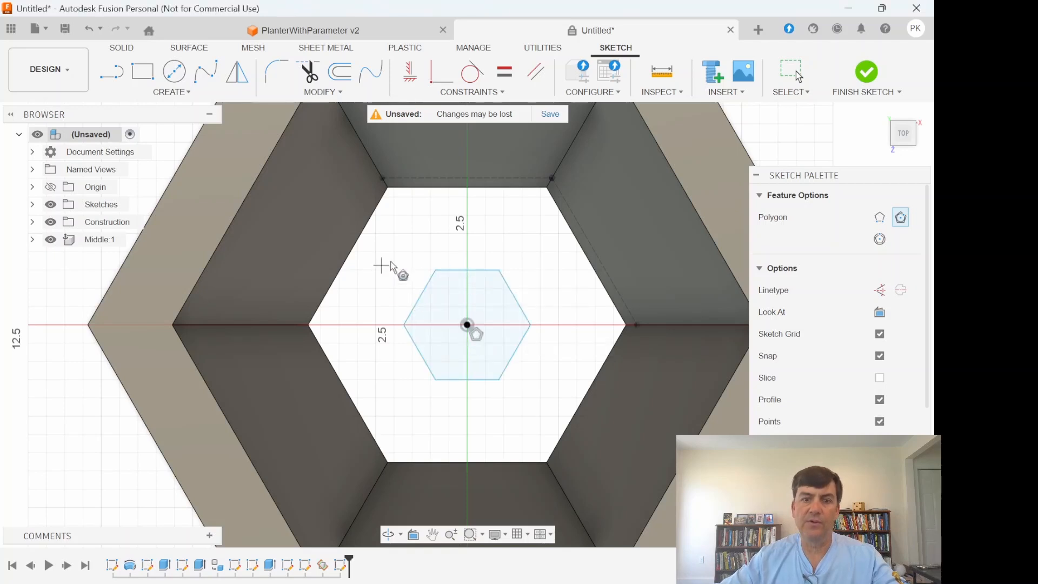
- Constrain one horizontal side of the hexagon collinear with the construction line on the parallel inner wall, and finish the sketch
{"action": "left_click", "coordinate": [472, 93]}
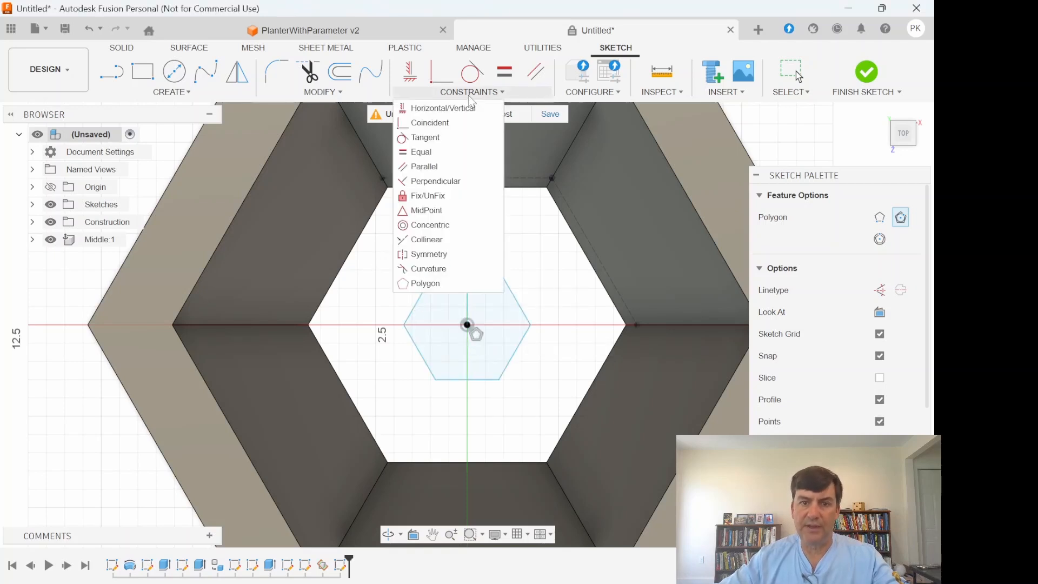
{"action": "left_click", "coordinate": [447, 241]}
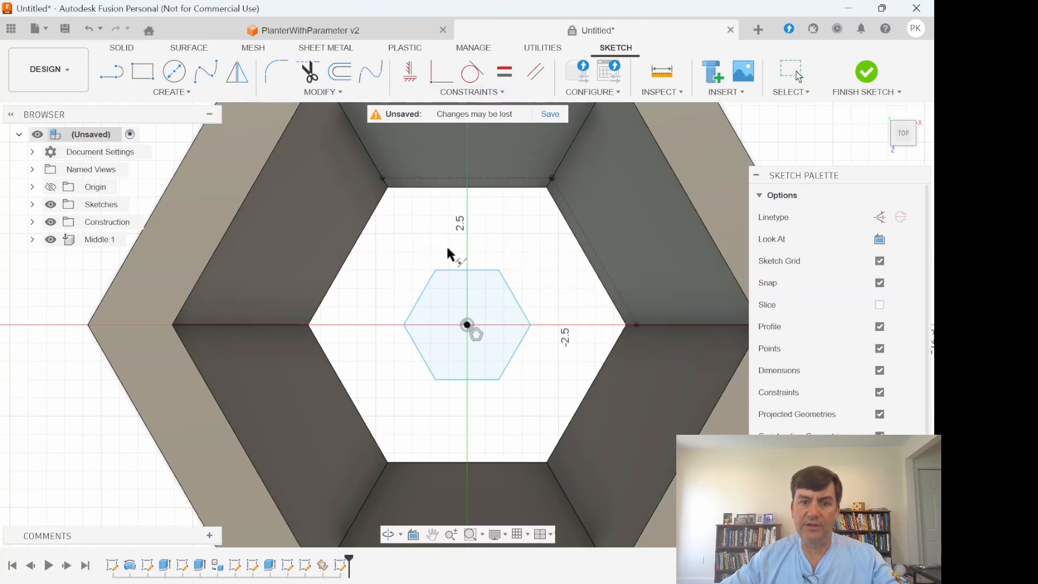
{"action": "left_click", "coordinate": [473, 271]}
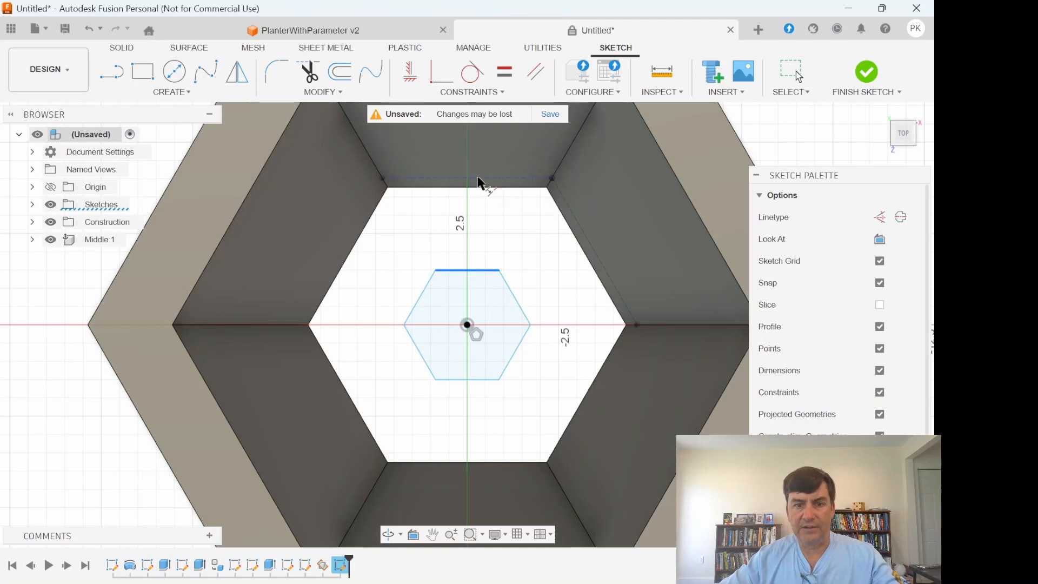
{"action": "left_click", "coordinate": [478, 182]}
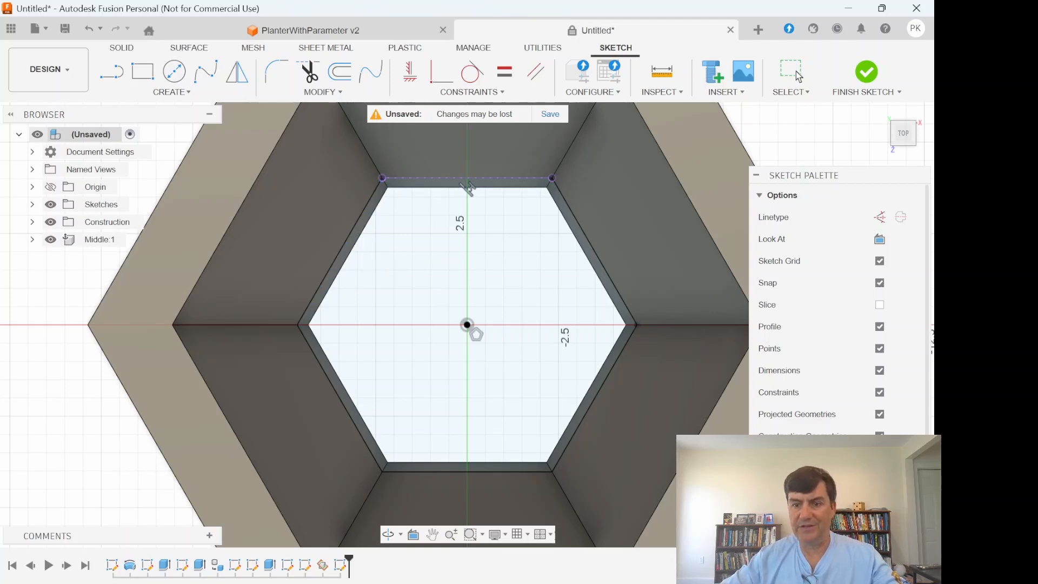
{"action": "left_click", "coordinate": [866, 72]}
- Extrude the hexagon profile on the new plane -1 in with the Tilt parameter as taper angle, joining it to the planter walls
{"action": "left_click", "coordinate": [142, 76]}
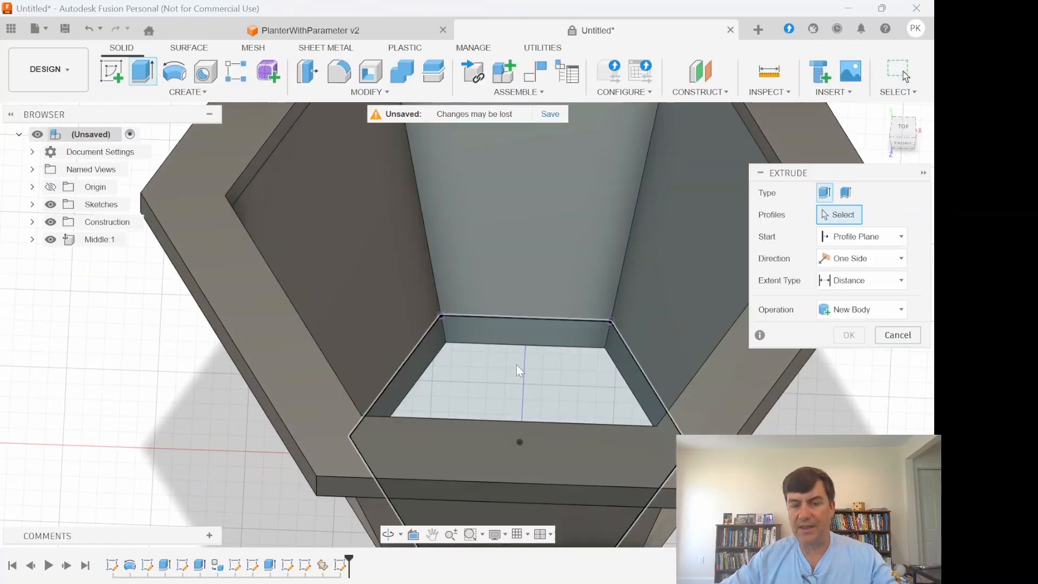
{"action": "left_click", "coordinate": [517, 364]}
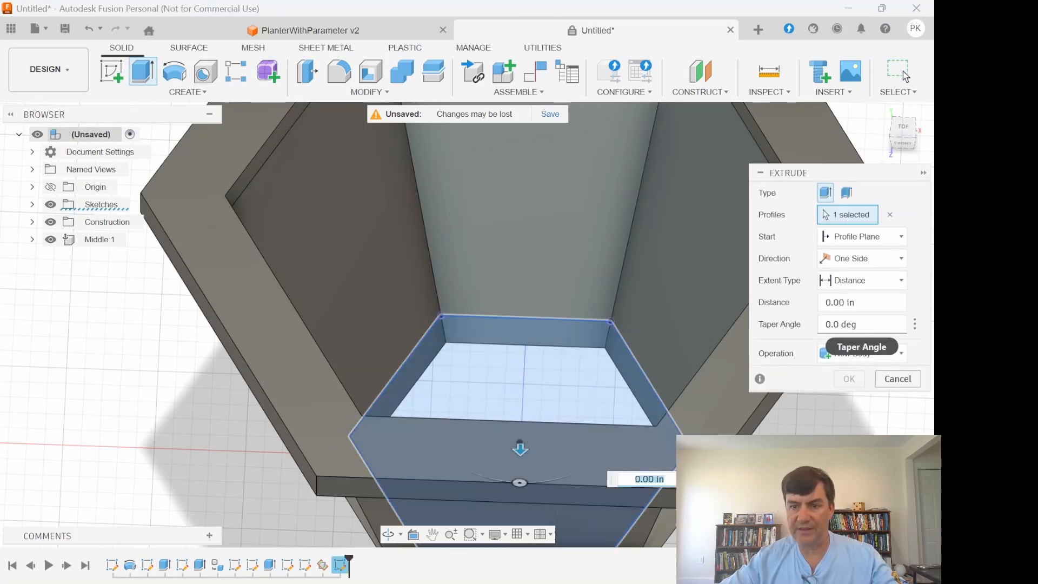
{"action": "left_click_drag", "start_coordinate": [860, 324], "coordinate": [823, 324]}
{"action": "type", "text": "t"}
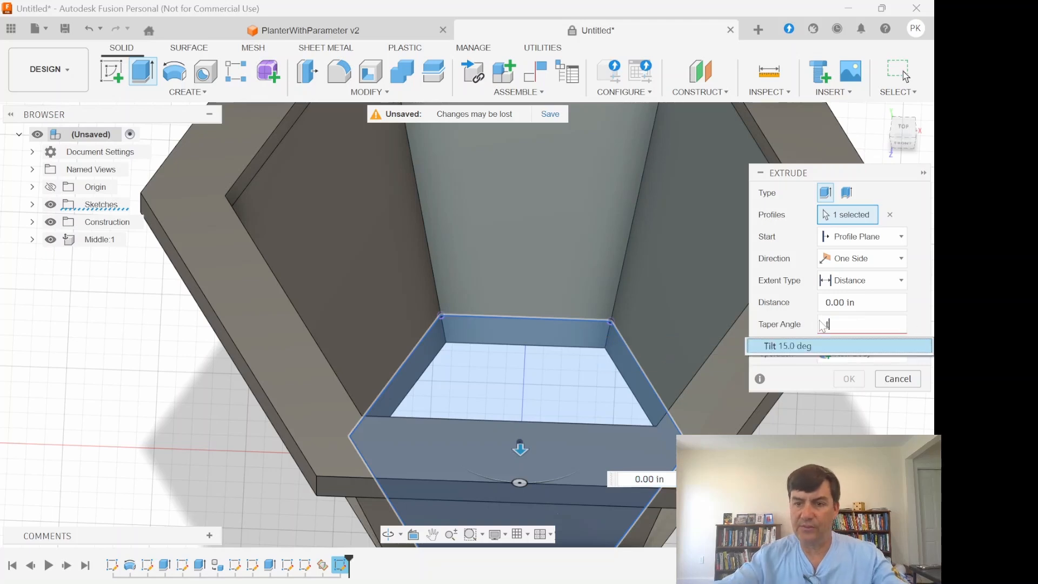
{"action": "left_click", "coordinate": [790, 347]}
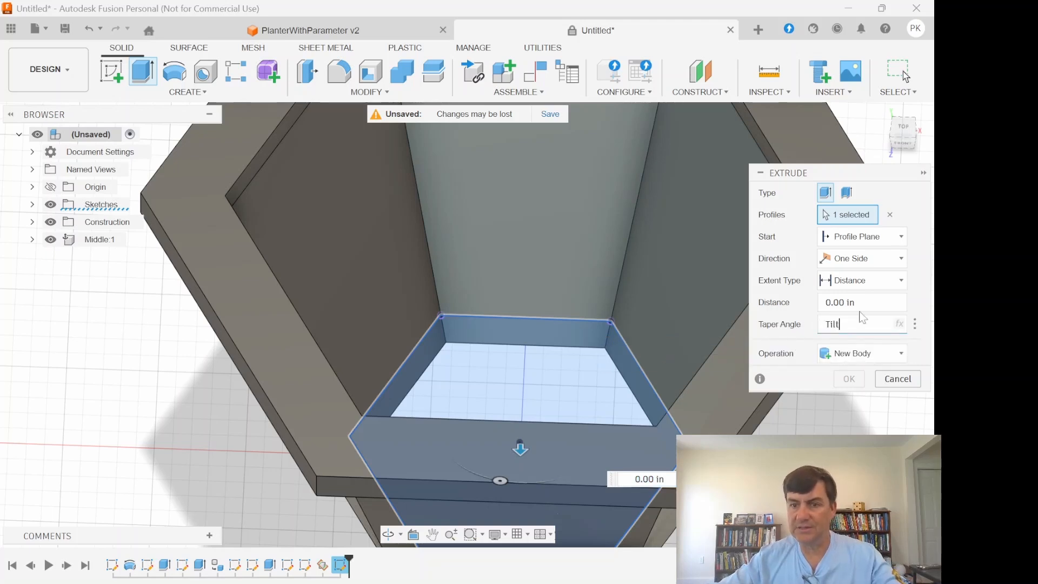
{"action": "left_click_drag", "start_coordinate": [856, 302], "coordinate": [816, 306]}
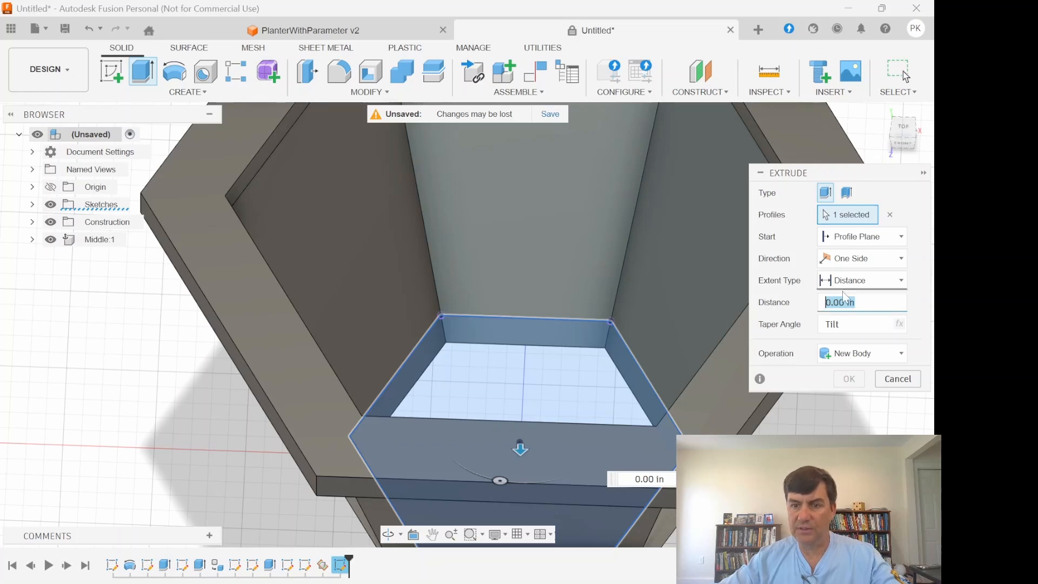
{"action": "left_click_drag", "start_coordinate": [902, 142], "coordinate": [885, 152]}
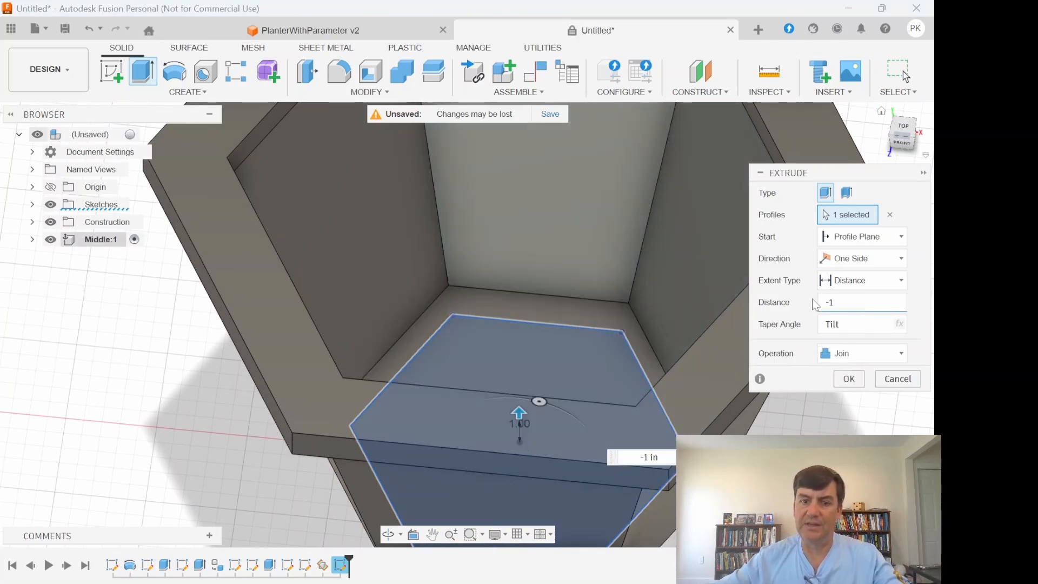
{"action": "left_click", "coordinate": [848, 378]}
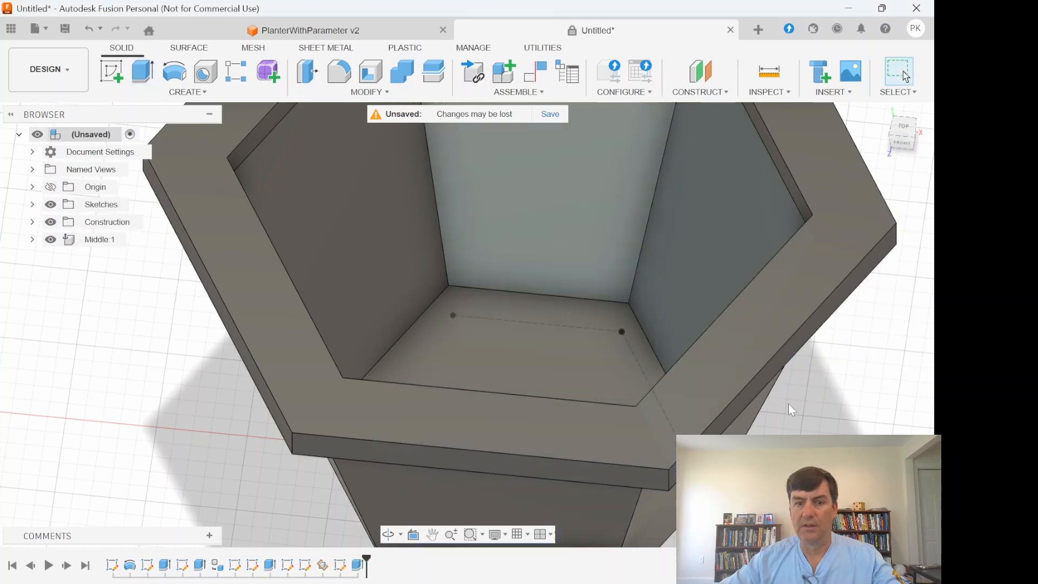
- Cut a simple hole 4 in deep at the centre of the planter's floor face
{"action": "left_click", "coordinate": [904, 126]}
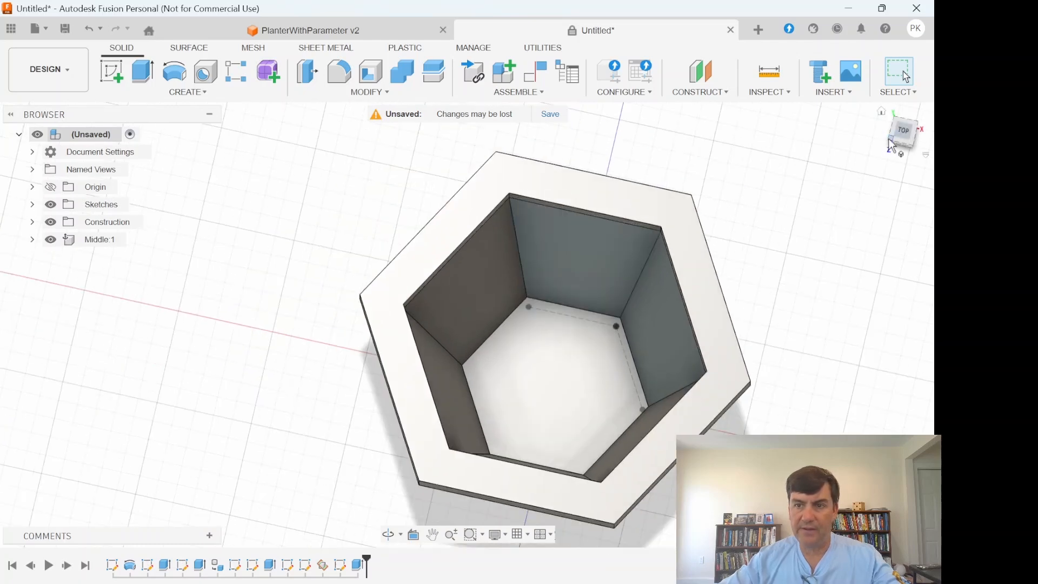
{"action": "mouse_move", "coordinate": [889, 142]}
{"action": "left_mouse_down"}
{"action": "mouse_move", "coordinate": [902, 118]}
{"action": "mouse_move", "coordinate": [870, 147]}
{"action": "mouse_move", "coordinate": [833, 125]}
{"action": "mouse_move", "coordinate": [891, 136]}
{"action": "mouse_move", "coordinate": [886, 146]}
{"action": "mouse_move", "coordinate": [906, 79]}
{"action": "mouse_move", "coordinate": [881, 71]}
{"action": "mouse_move", "coordinate": [901, 146]}
{"action": "mouse_move", "coordinate": [901, 131]}
{"action": "left_mouse_up"}
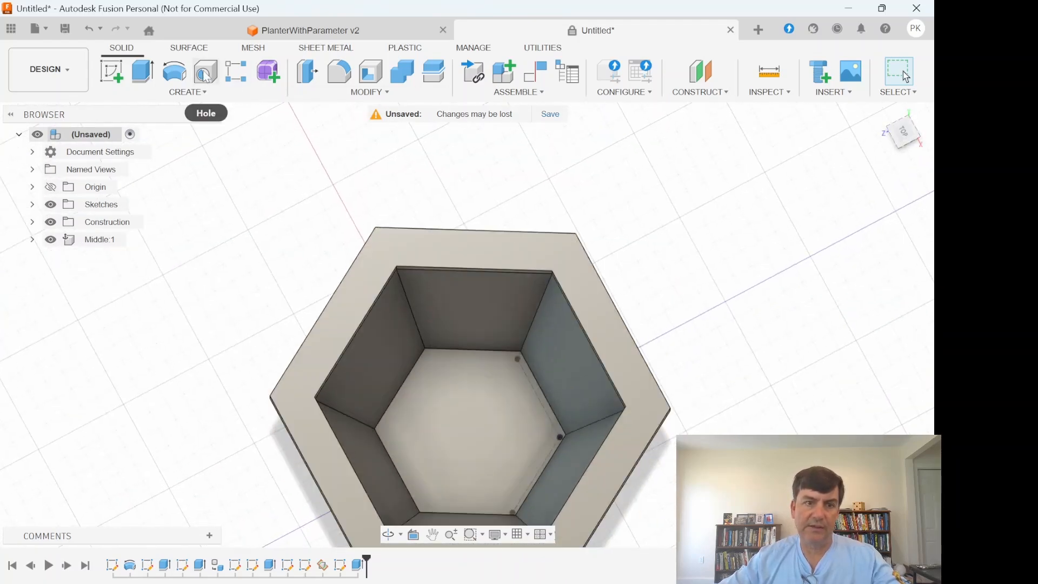
{"action": "left_click", "coordinate": [205, 72]}
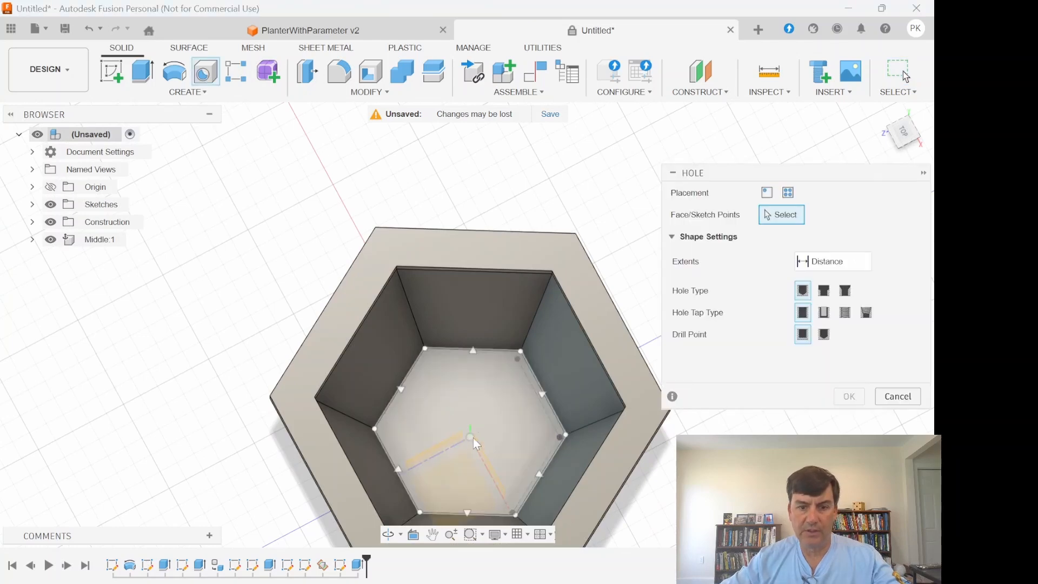
{"action": "left_click", "coordinate": [498, 400]}
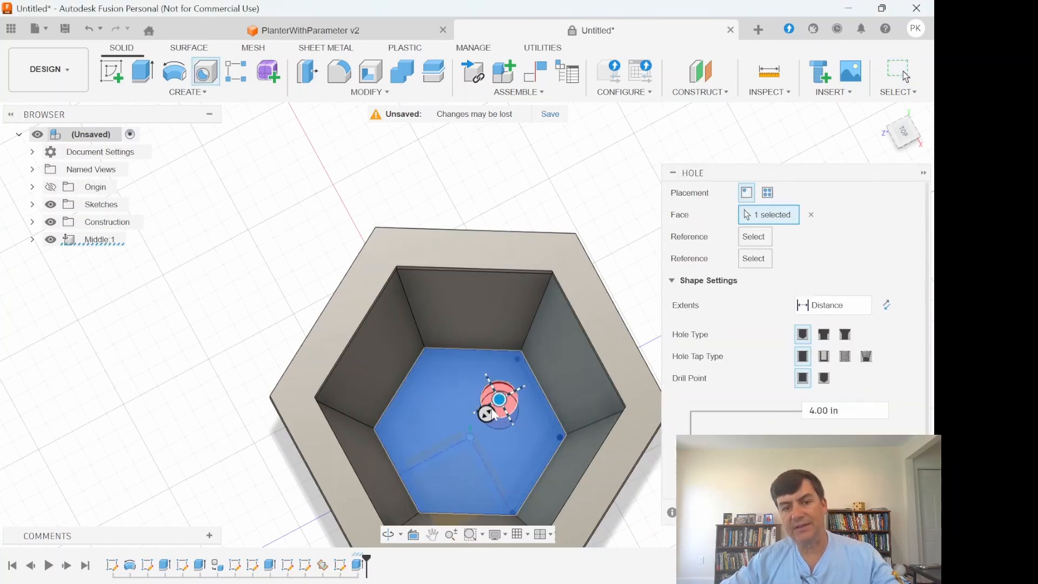
{"action": "left_click_drag", "start_coordinate": [500, 410], "coordinate": [472, 435]}
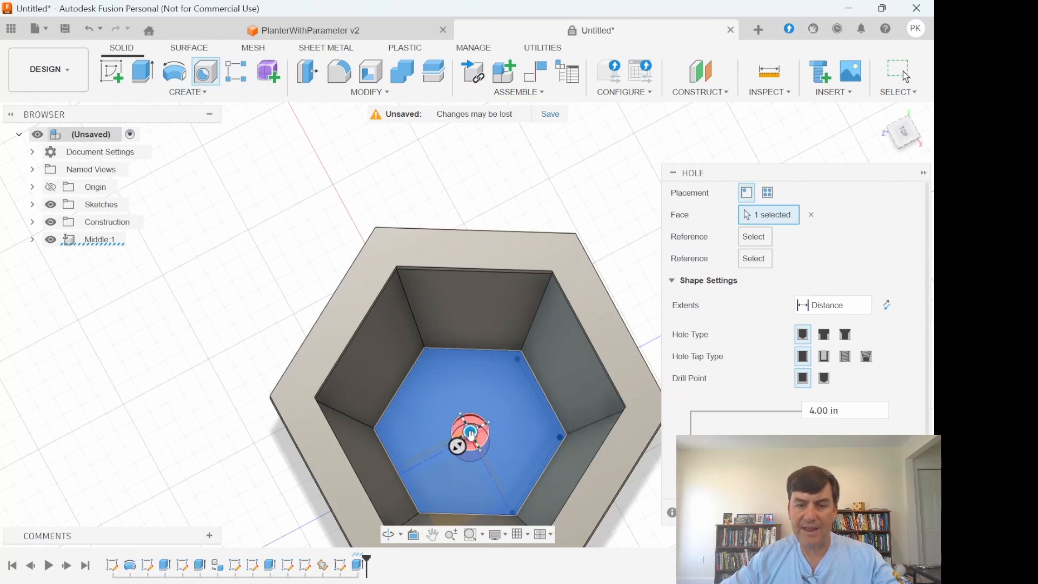
{"action": "scroll", "coordinate": [810, 373], "scroll_direction": "down", "scroll_amount": 3}
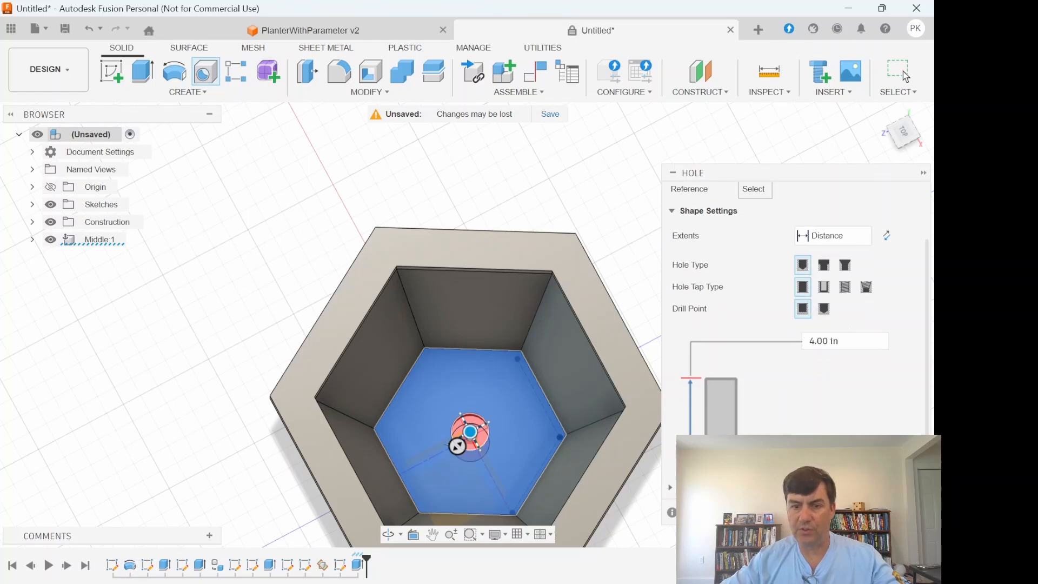
{"action": "left_click", "coordinate": [906, 76]}
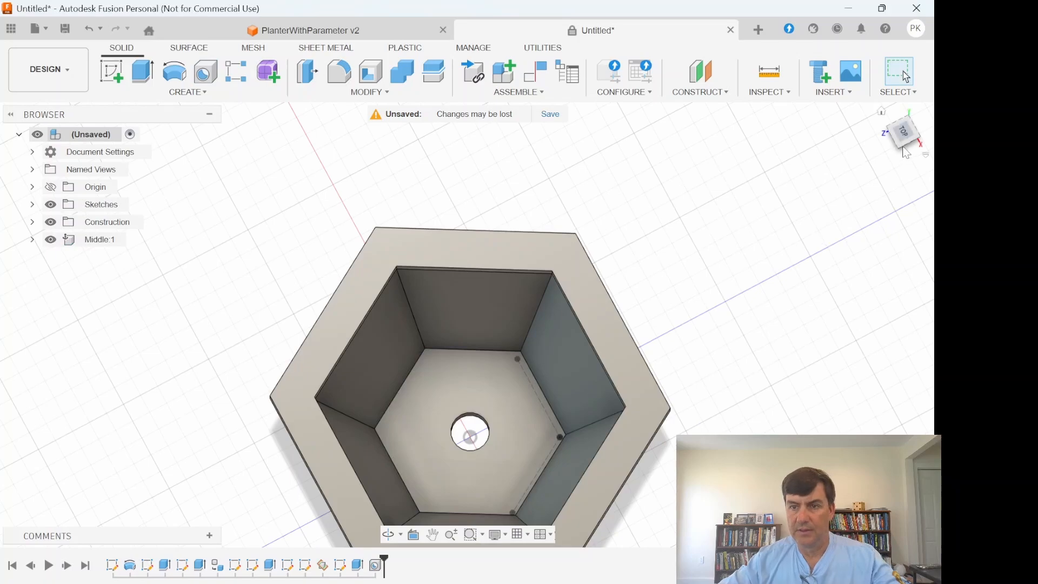
- Hide all of the design's sketches, leaving the planter bodies displayed
{"action": "left_click", "coordinate": [900, 145]}
{"action": "mouse_move", "coordinate": [895, 114]}
{"action": "left_mouse_down"}
{"action": "mouse_move", "coordinate": [908, 23]}
{"action": "mouse_move", "coordinate": [918, 22]}
{"action": "mouse_move", "coordinate": [932, 36]}
{"action": "mouse_move", "coordinate": [928, 55]}
{"action": "mouse_move", "coordinate": [894, 126]}
{"action": "left_mouse_up"}
{"action": "mouse_move", "coordinate": [567, 446]}
{"action": "middle_mouse_down", "text": "shift"}
{"action": "mouse_move", "coordinate": [610, 385]}
{"action": "mouse_move", "coordinate": [598, 372]}
{"action": "middle_mouse_up", "text": "shift"}
{"action": "left_click", "coordinate": [814, 254]}
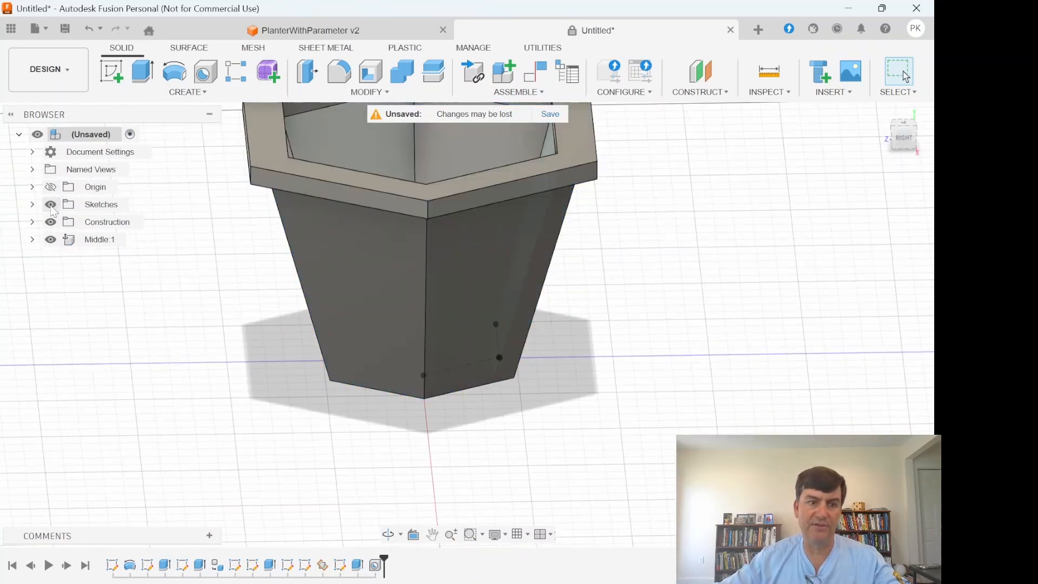
{"action": "left_click", "coordinate": [51, 205]}
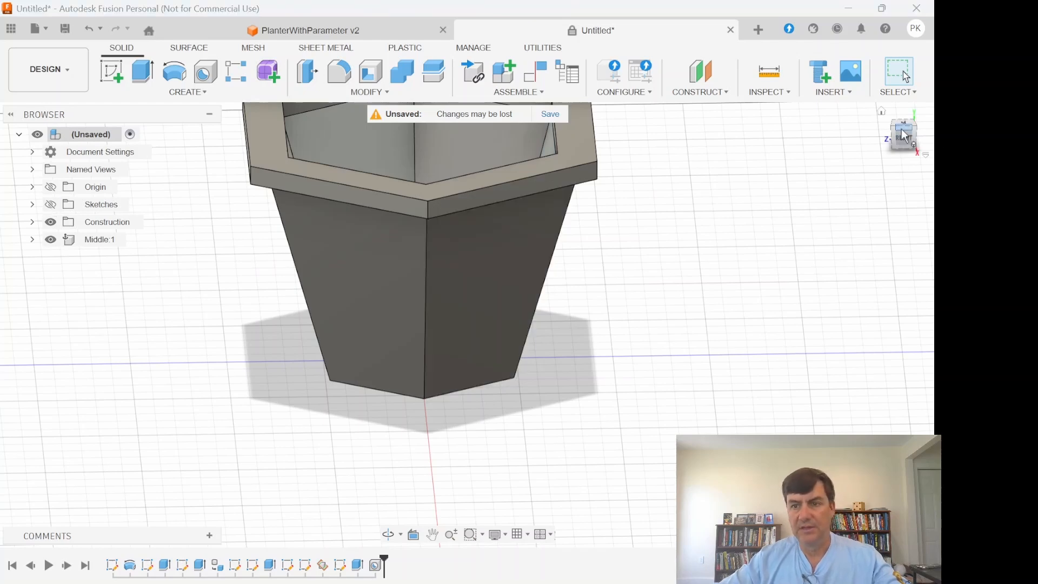
{"action": "left_click_drag", "start_coordinate": [896, 131], "coordinate": [891, 145]}
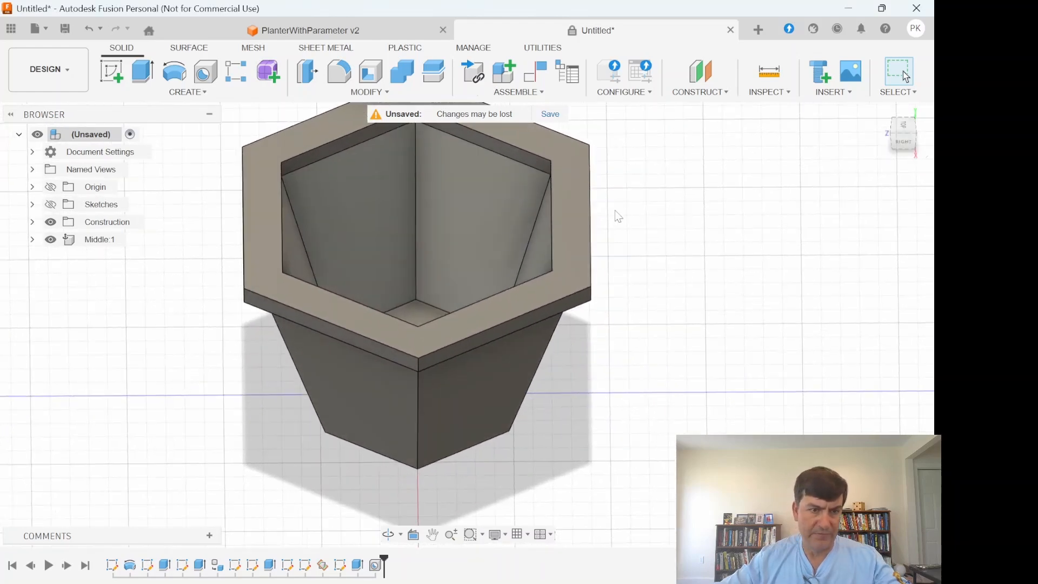
- Check the Middle component's list of bodies, and change the floor extrusion's operation from Join to New Body
{"action": "left_click", "coordinate": [33, 240]}
{"action": "left_click", "coordinate": [47, 274]}
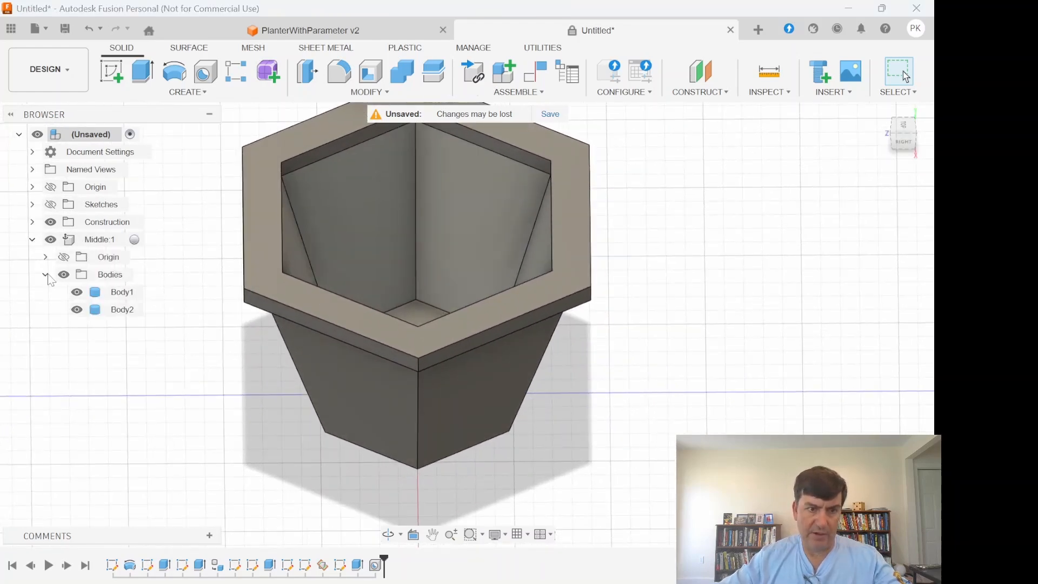
{"action": "left_click", "coordinate": [47, 274]}
{"action": "left_click", "coordinate": [32, 239]}
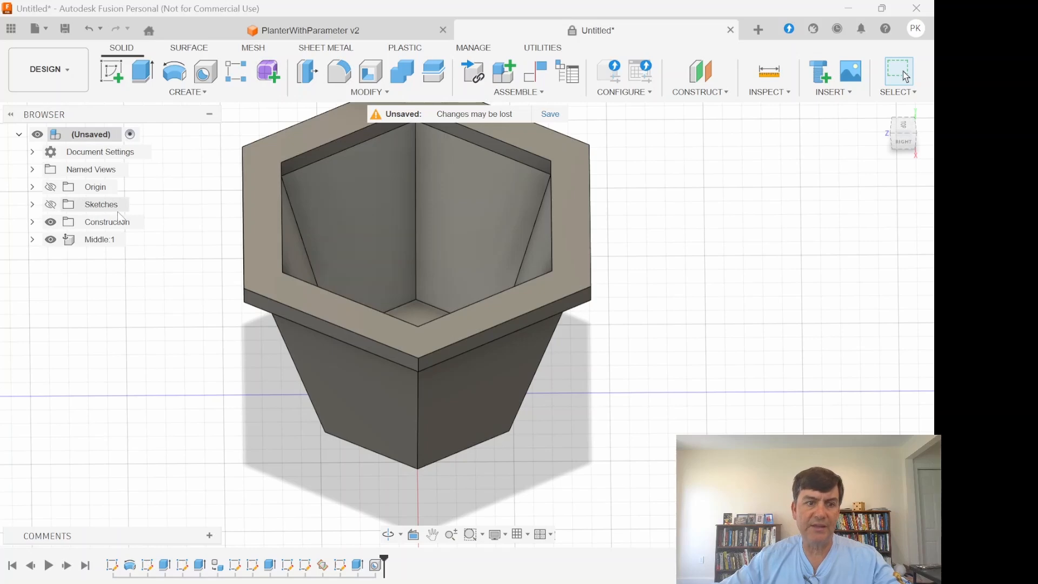
{"action": "left_click", "coordinate": [892, 145]}
{"action": "left_click", "coordinate": [900, 142]}
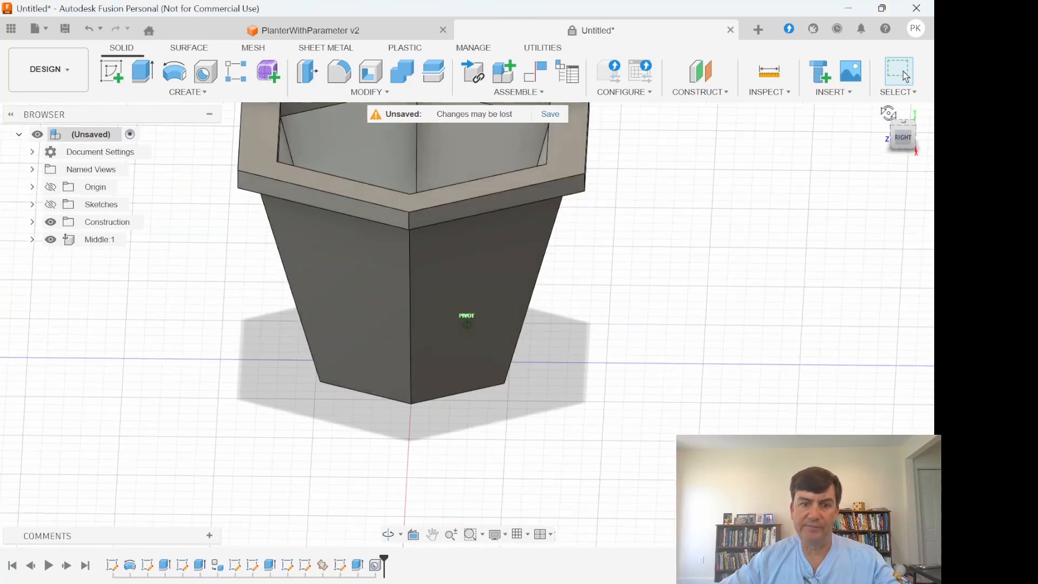
{"action": "right_click", "coordinate": [358, 564]}
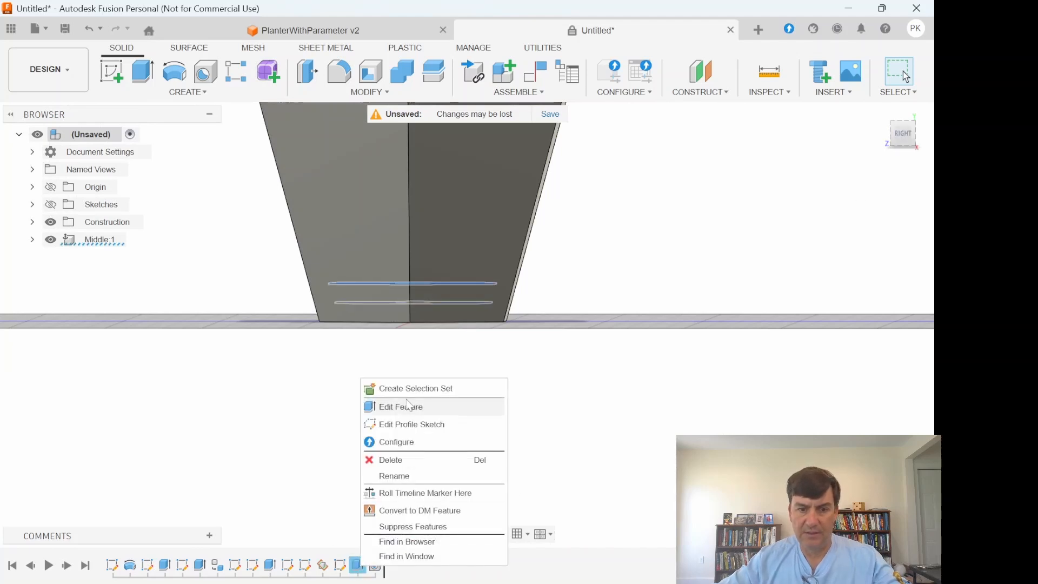
{"action": "left_click", "coordinate": [398, 408]}
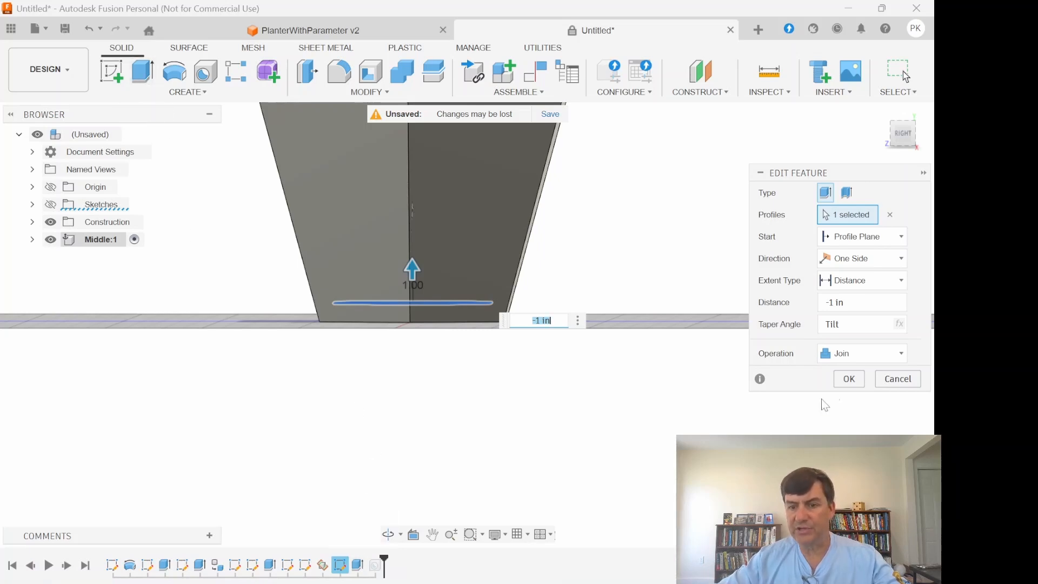
{"action": "left_click", "coordinate": [877, 360]}
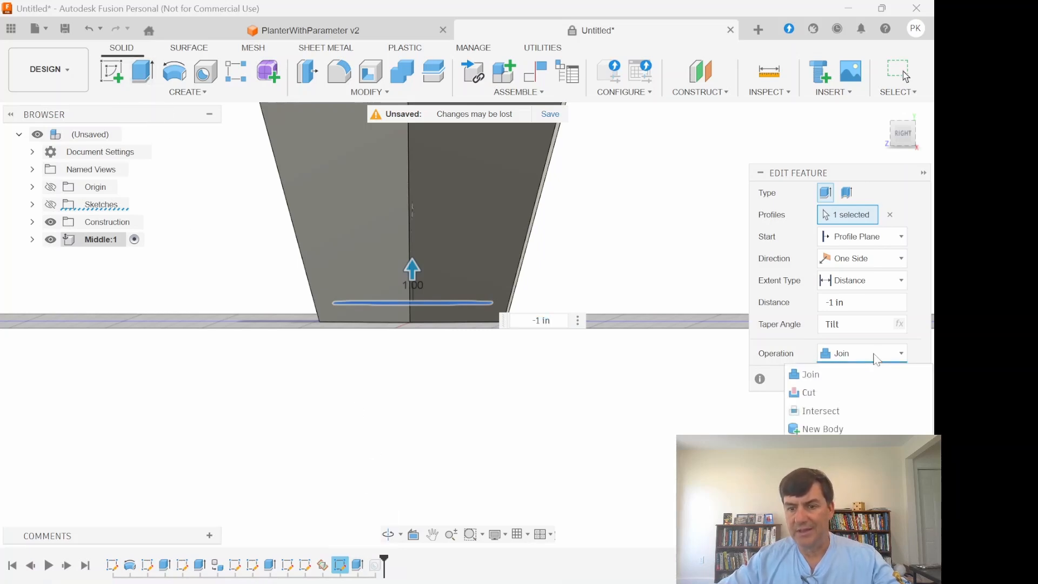
{"action": "left_click", "coordinate": [857, 429]}
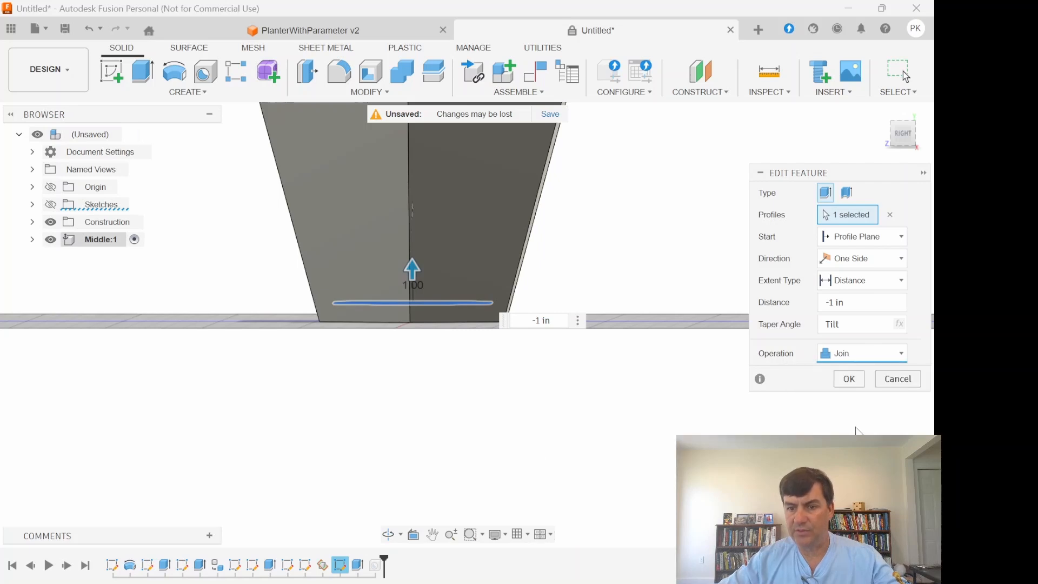
{"action": "left_click", "coordinate": [857, 380]}
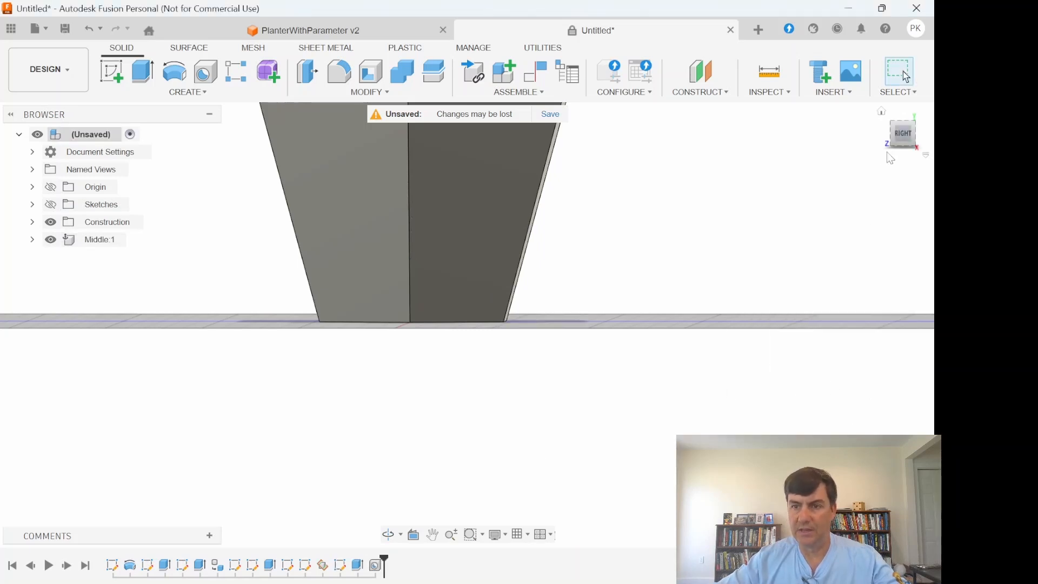
- Hide the top rim (Body2) and the floor (Body3) in the Middle component, showing only the tapered walls (Body1)
{"action": "left_click_drag", "start_coordinate": [904, 135], "coordinate": [915, 164]}
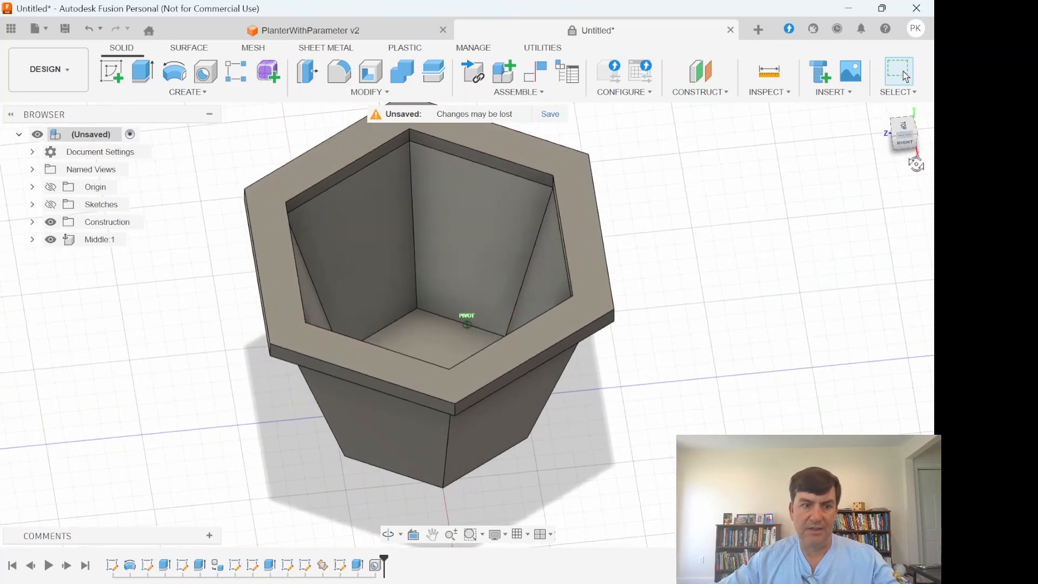
{"action": "left_click", "coordinate": [32, 239]}
{"action": "left_click", "coordinate": [45, 274]}
{"action": "left_click", "coordinate": [81, 331]}
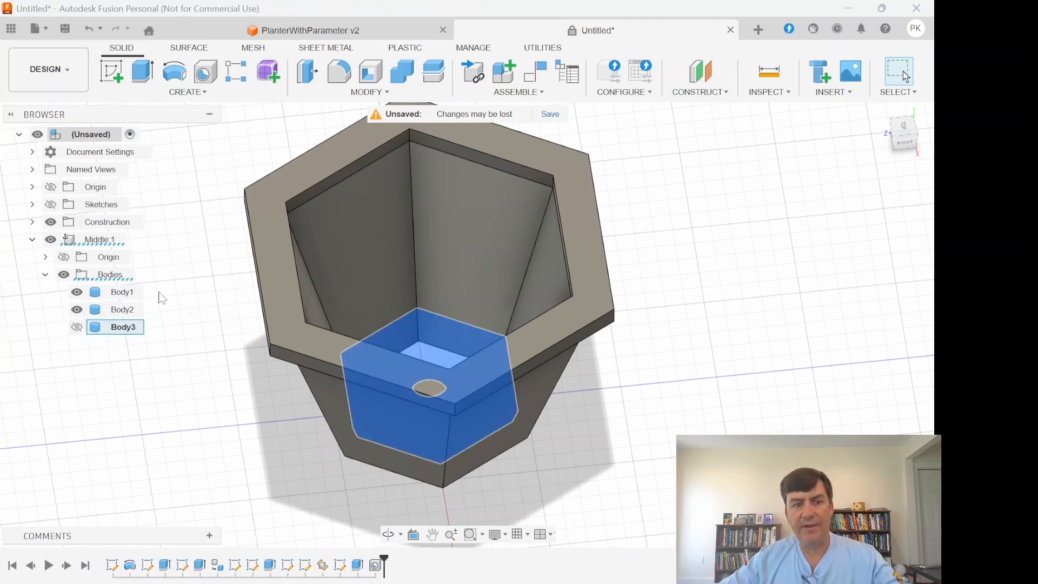
{"action": "left_click", "coordinate": [77, 292]}
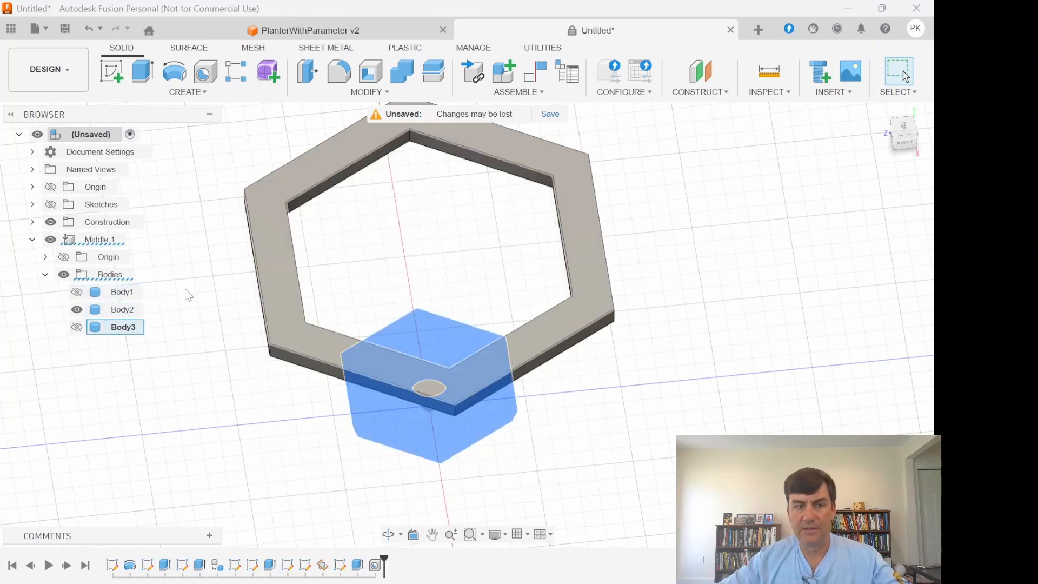
{"action": "left_click", "coordinate": [77, 309]}
{"action": "left_click", "coordinate": [77, 291]}
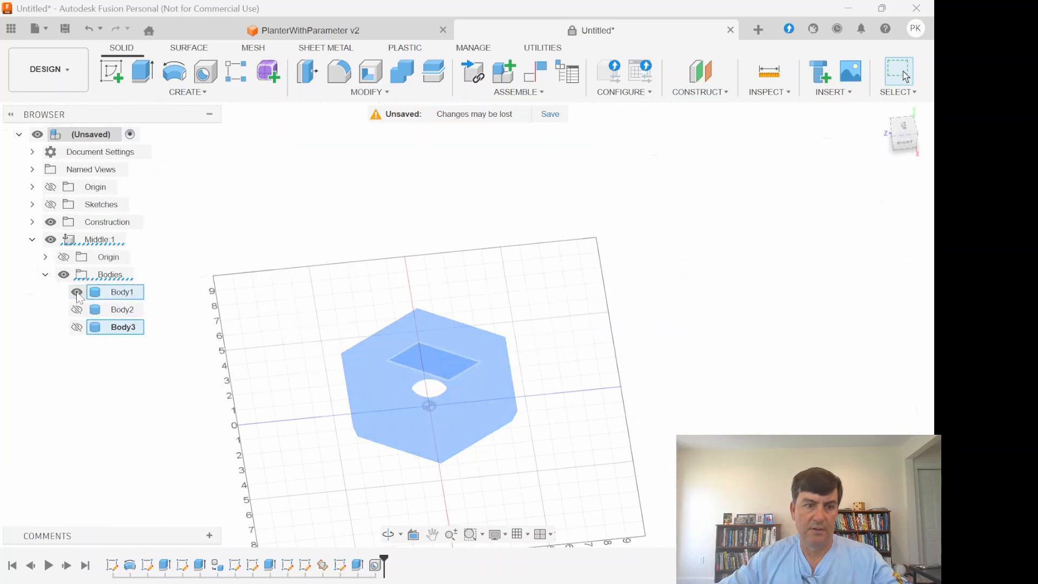
- Measure the distance between the two upper outer corners of one side of the tapered wall body
{"action": "left_click", "coordinate": [881, 111]}
{"action": "left_click_drag", "start_coordinate": [897, 146], "coordinate": [797, 247]}
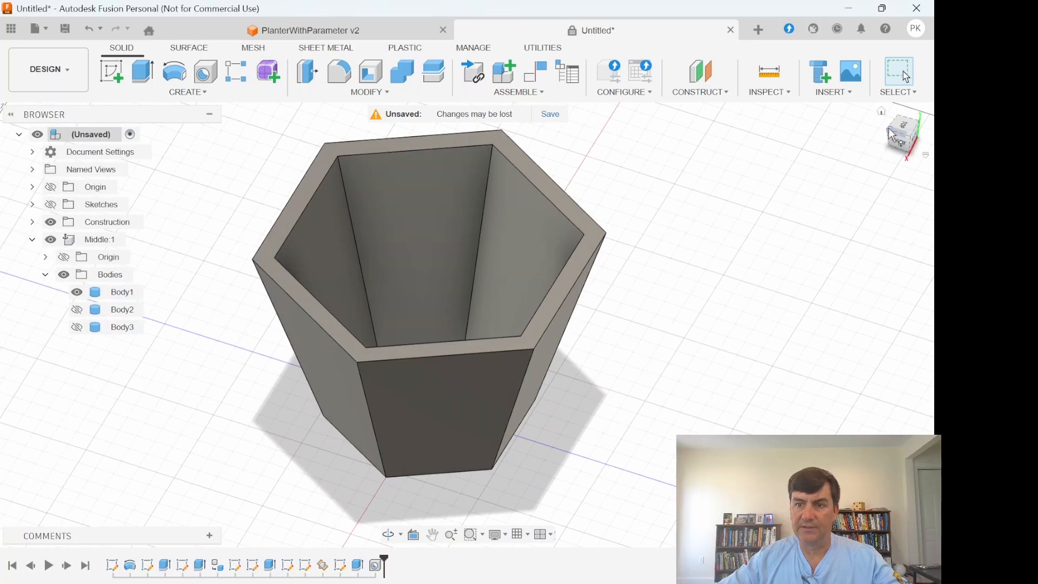
{"action": "mouse_move", "coordinate": [889, 134]}
{"action": "left_mouse_down"}
{"action": "mouse_move", "coordinate": [900, 165]}
{"action": "mouse_move", "coordinate": [854, 91]}
{"action": "mouse_move", "coordinate": [846, 101]}
{"action": "mouse_move", "coordinate": [880, 136]}
{"action": "mouse_move", "coordinate": [865, 123]}
{"action": "left_mouse_up"}
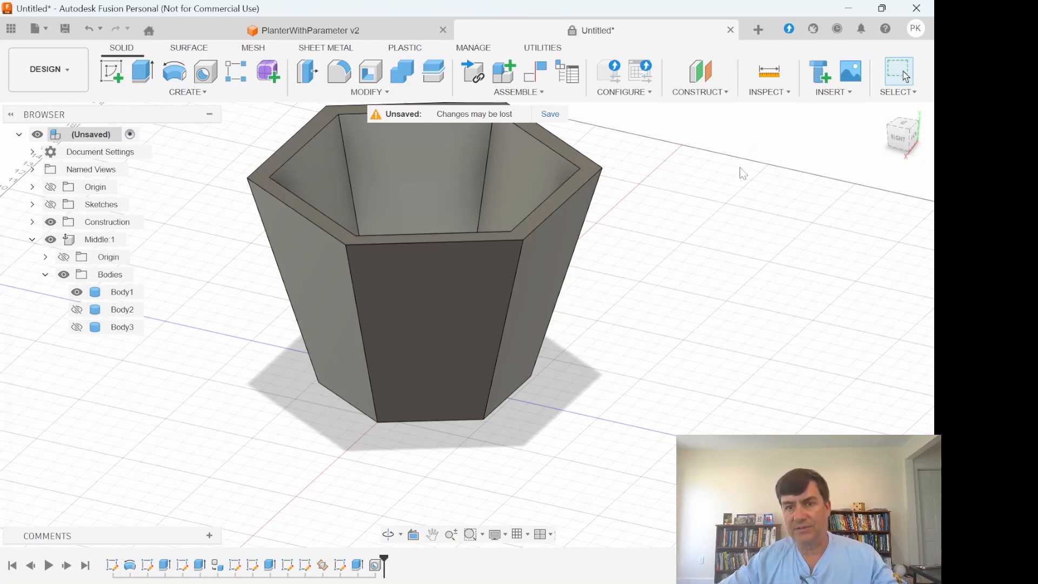
{"action": "left_click", "coordinate": [767, 81]}
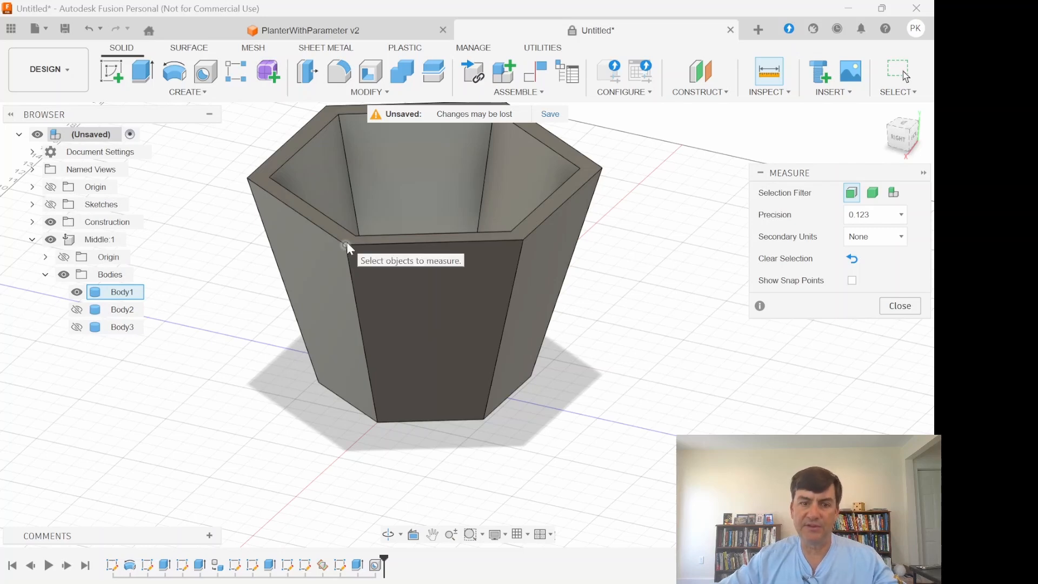
{"action": "left_click", "coordinate": [410, 252]}
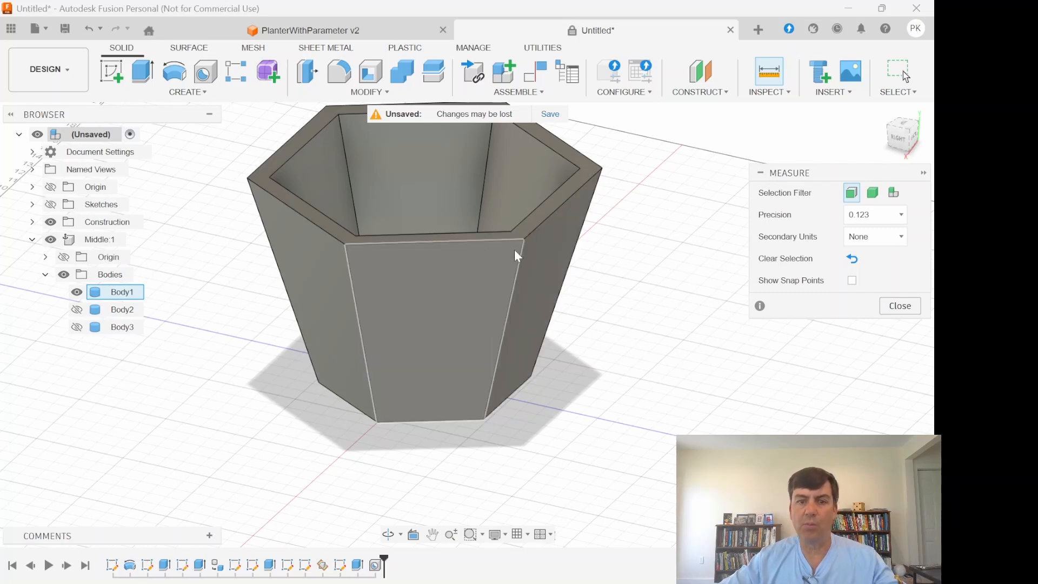
{"action": "left_click", "coordinate": [346, 245]}
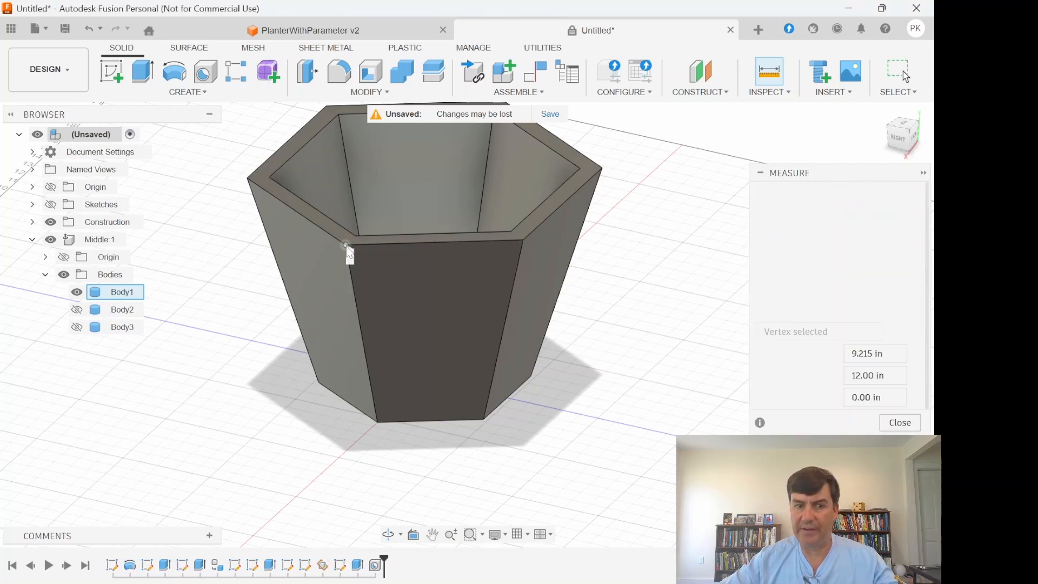
{"action": "left_click", "coordinate": [523, 239]}
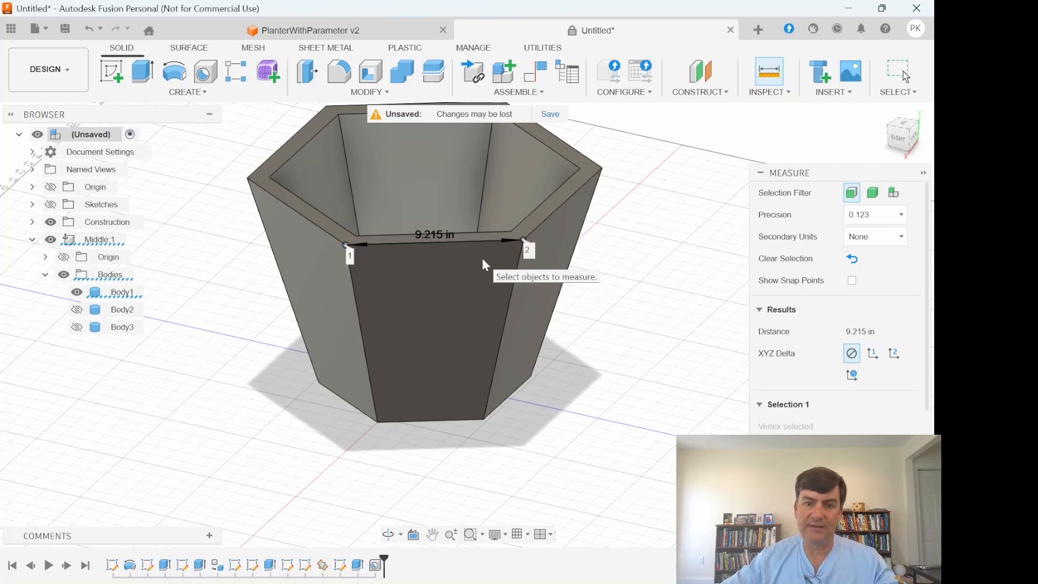
- Measure the distance between the lower and upper outer edges of one side panel of the tapered wall body
{"action": "left_click", "coordinate": [610, 418]}
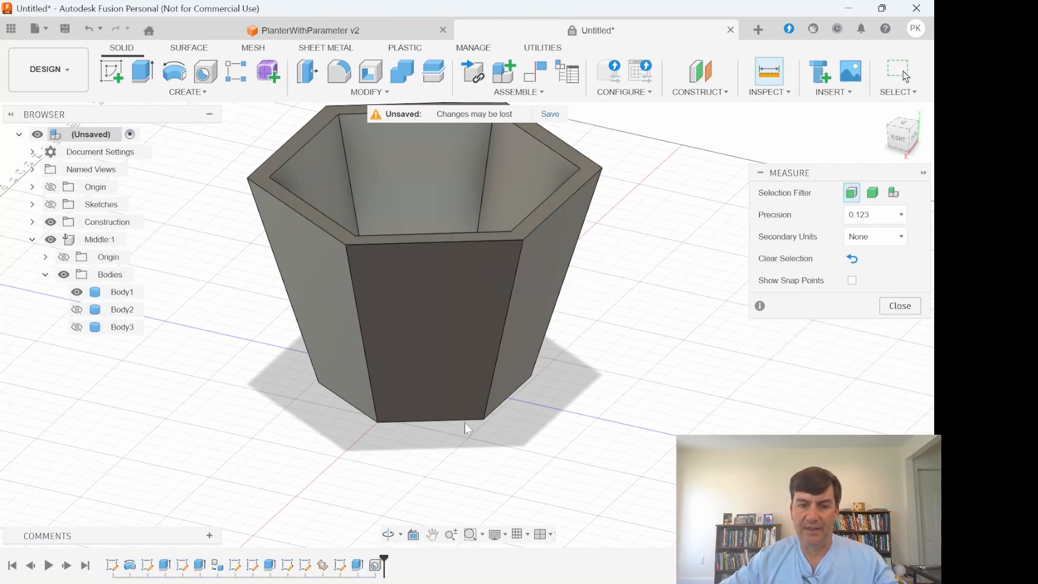
{"action": "left_click", "coordinate": [432, 419]}
{"action": "left_click", "coordinate": [431, 243]}
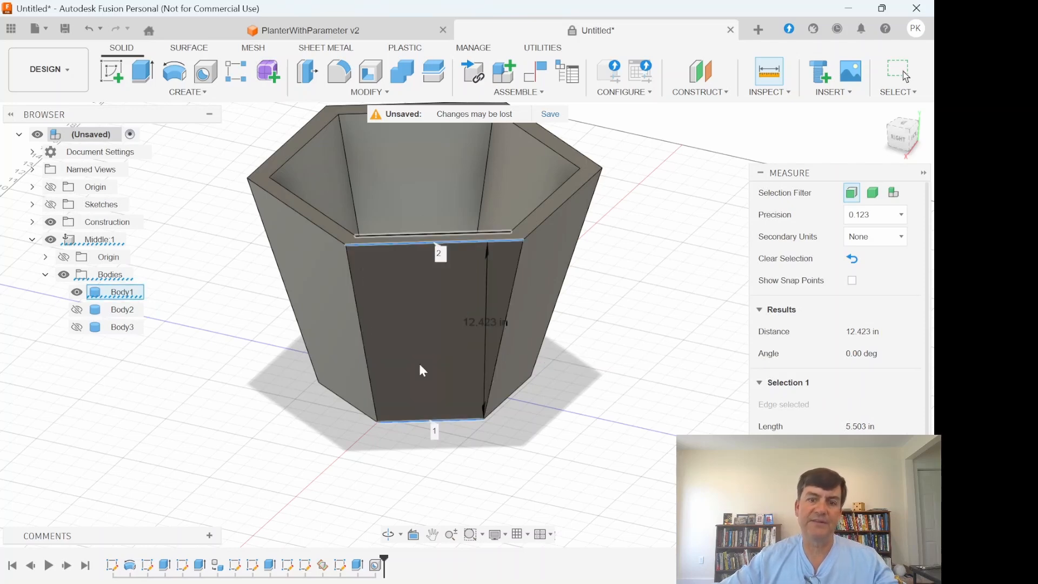
{"action": "left_click", "coordinate": [666, 381]}
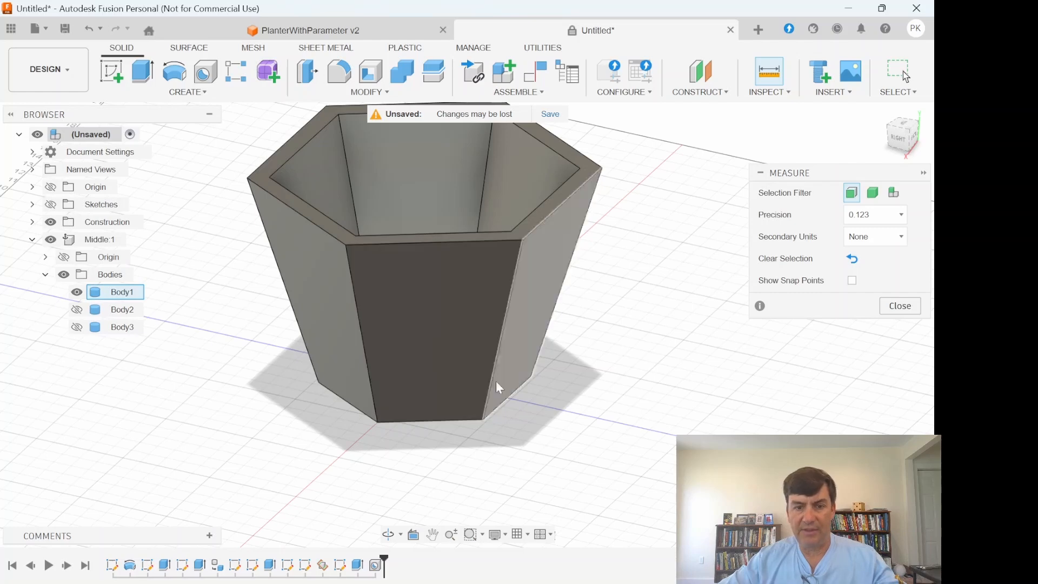
- Measure the angle between the side panel's lower outer edge and its adjoining slanted edge
{"action": "left_click", "coordinate": [403, 421]}
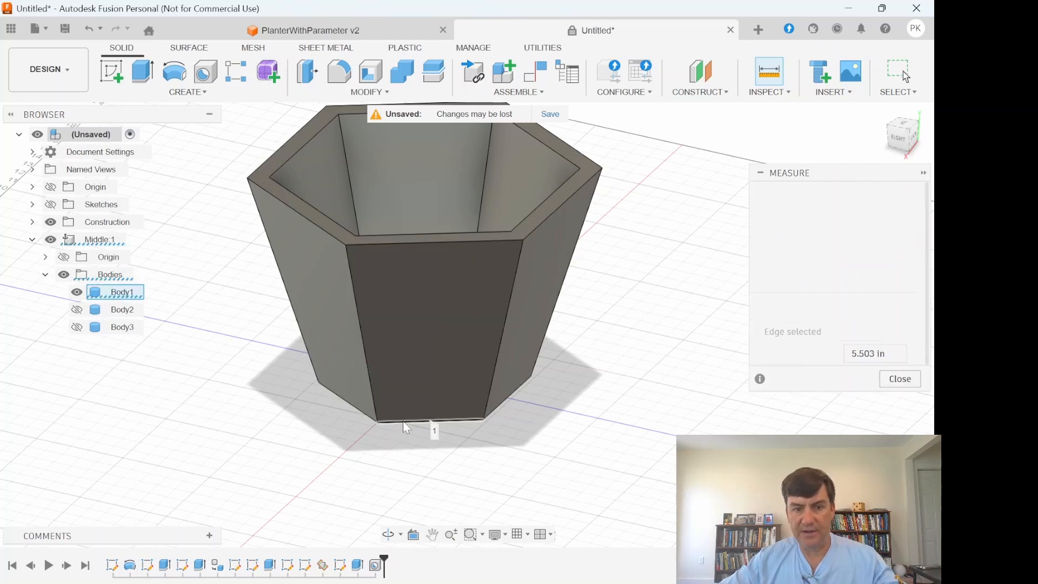
{"action": "left_click", "coordinate": [492, 379]}
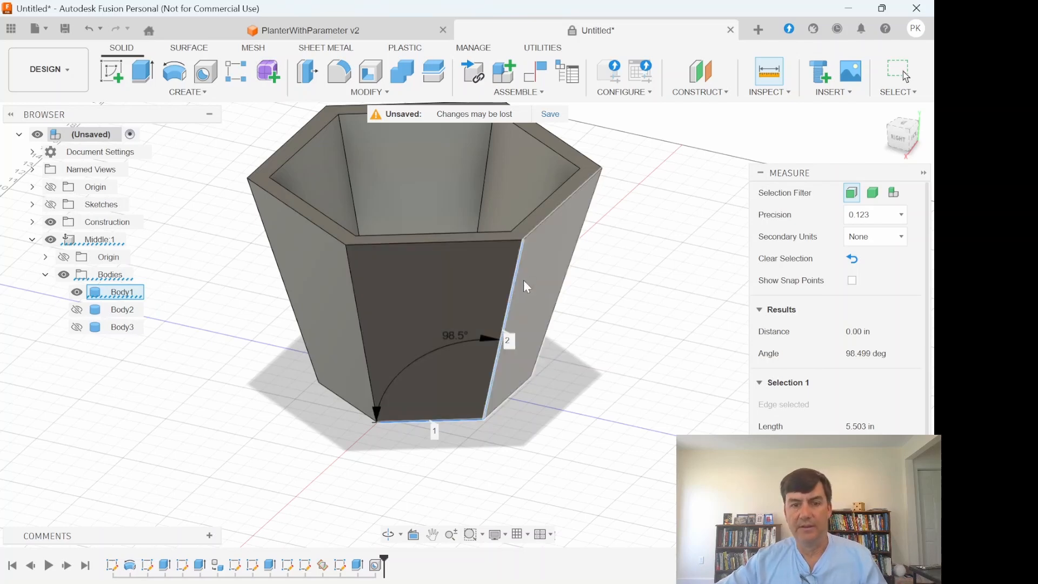
{"action": "left_click_drag", "start_coordinate": [880, 145], "coordinate": [868, 151]}
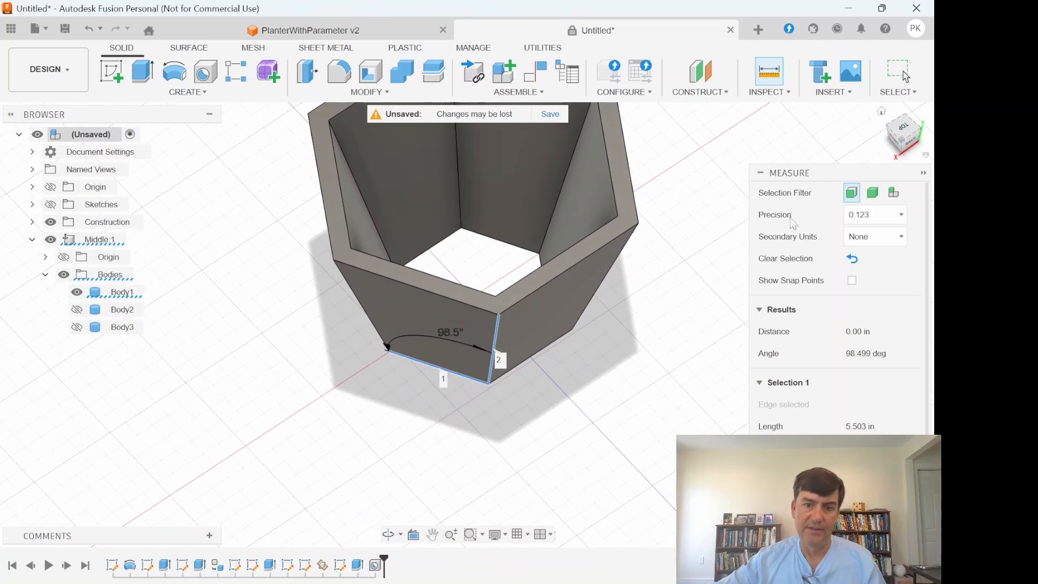
{"action": "left_click", "coordinate": [572, 420]}
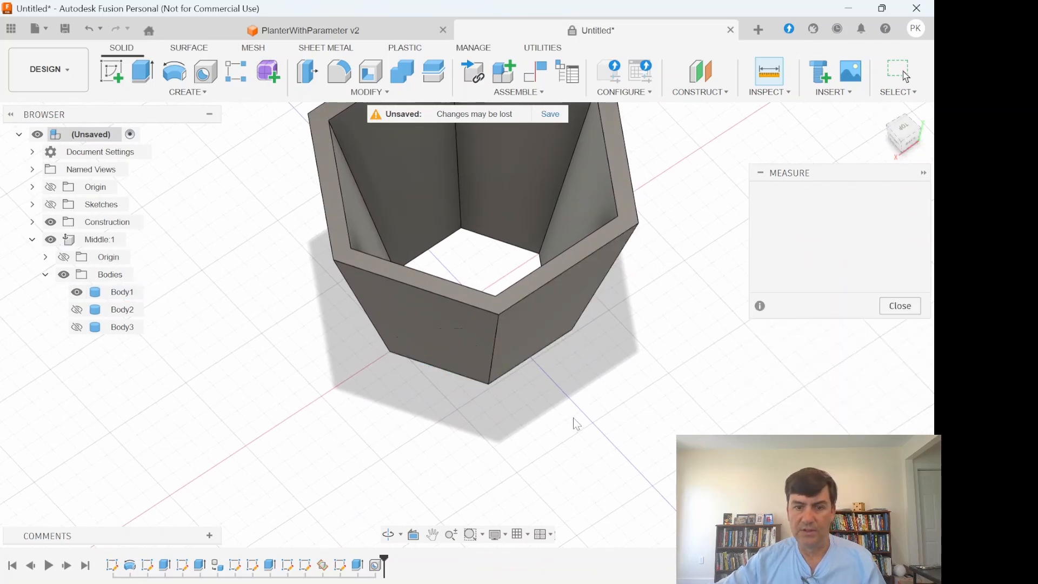
- Sketch a construction line on the walls' top face from an outer corner to the matching inner corner, and finish the sketch
{"action": "left_click", "coordinate": [111, 71]}
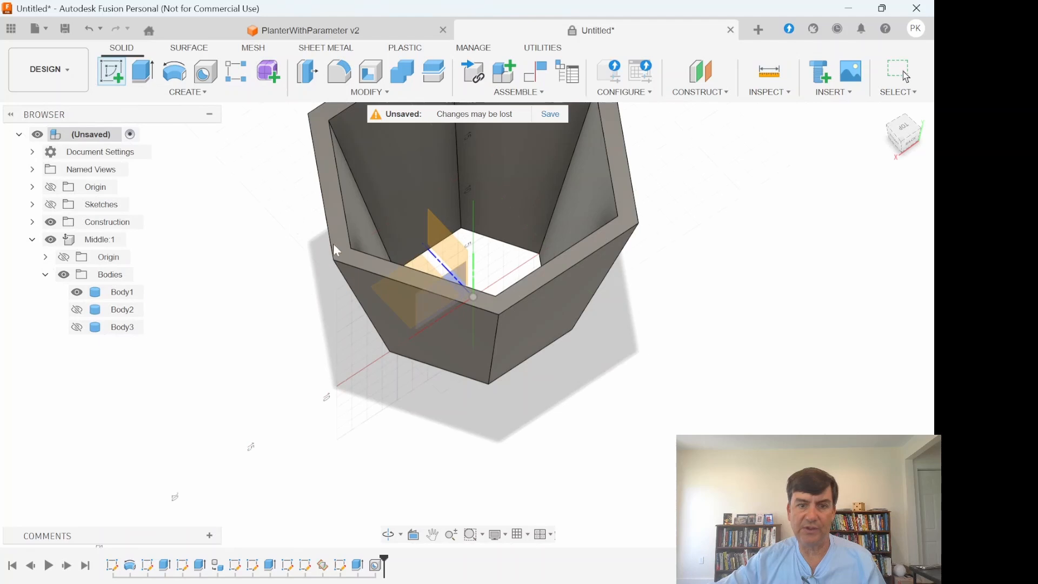
{"action": "left_click", "coordinate": [429, 282]}
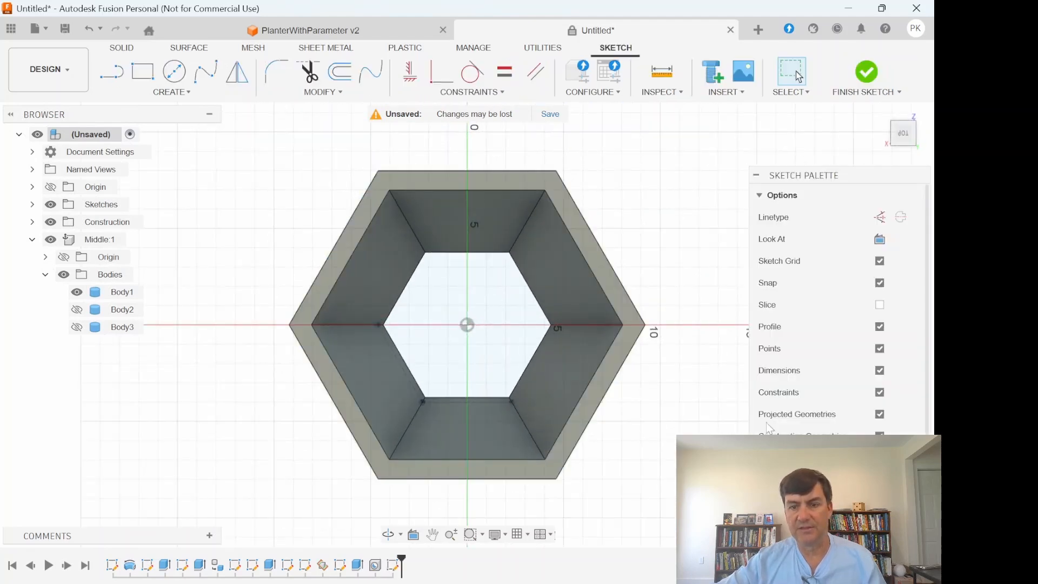
{"action": "left_click", "coordinate": [880, 217]}
{"action": "left_click", "coordinate": [112, 72]}
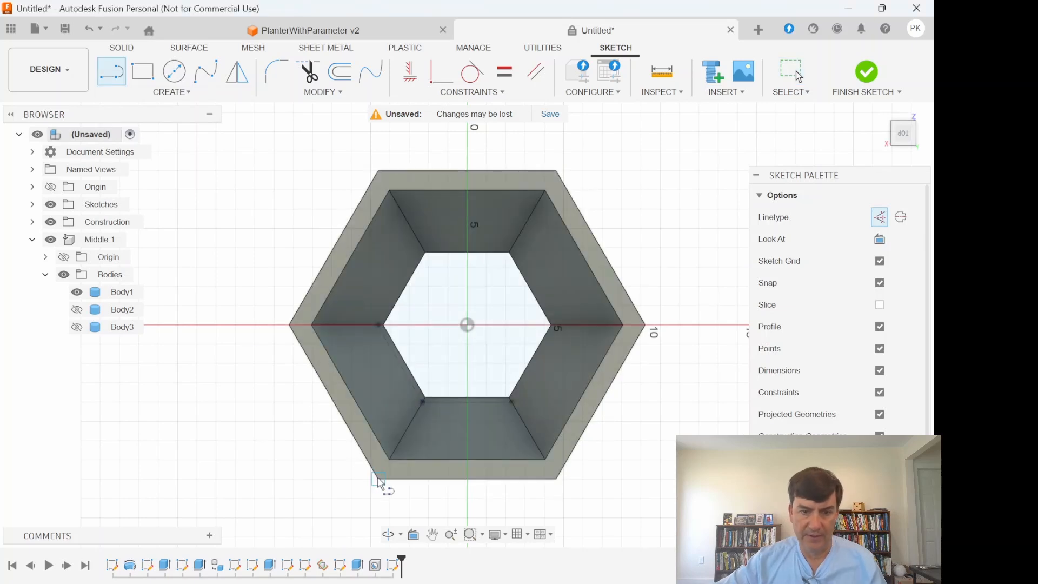
{"action": "left_click", "coordinate": [379, 478]}
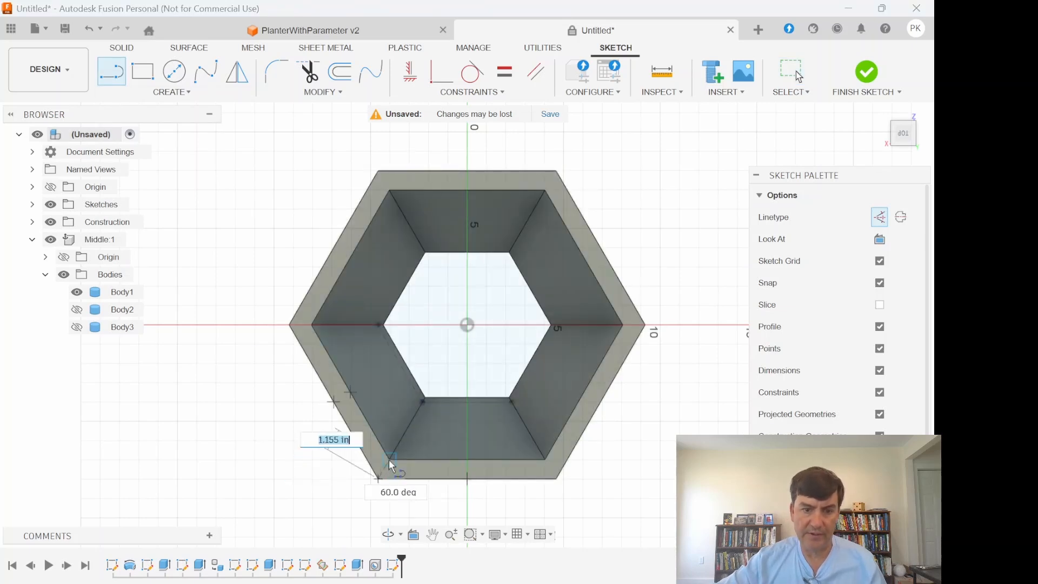
{"action": "double_click", "coordinate": [389, 459]}
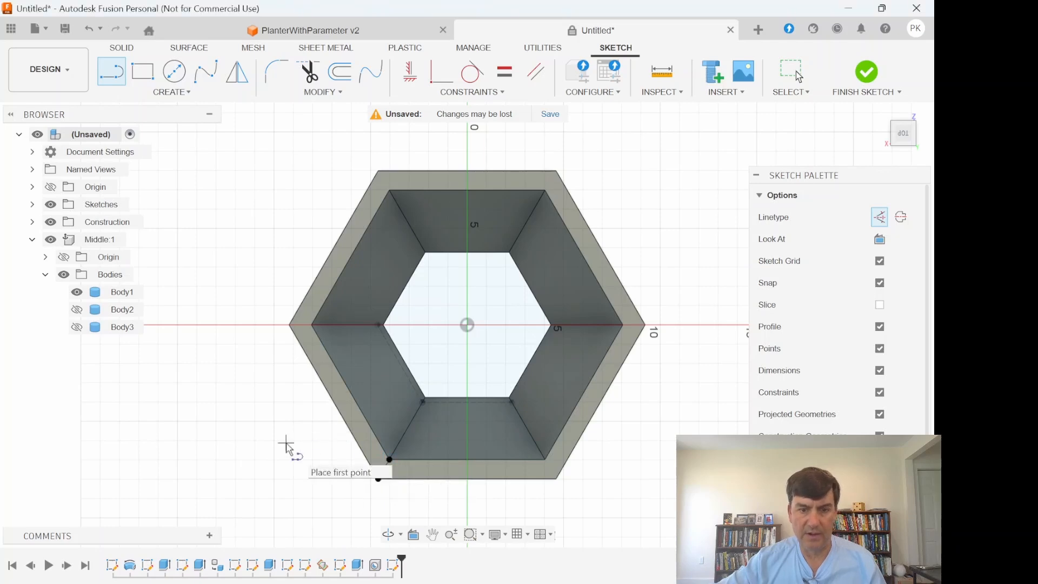
{"action": "left_click", "coordinate": [894, 511]}
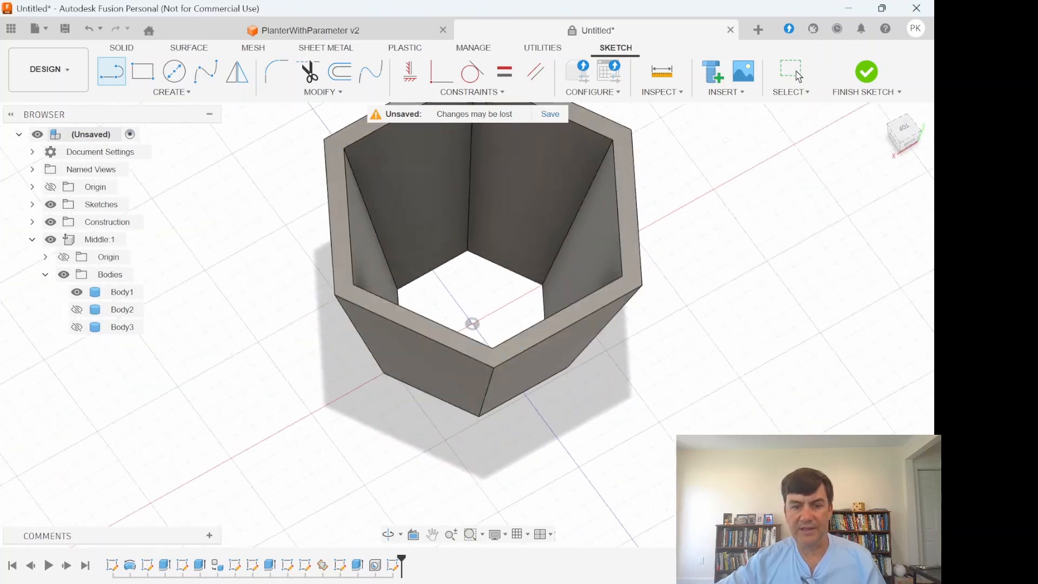
- Show the sketches and measure the angle between the walls' inner upper edge and the construction line across the corner
{"action": "left_click", "coordinate": [51, 204]}
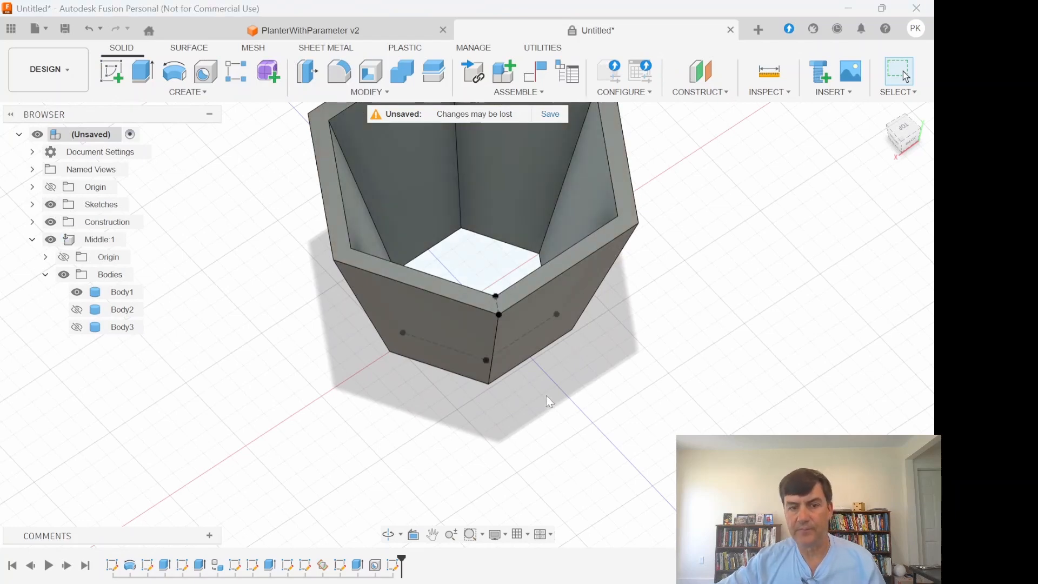
{"action": "left_click", "coordinate": [768, 72]}
{"action": "scroll", "coordinate": [496, 303], "scroll_direction": "down", "scroll_amount": 2}
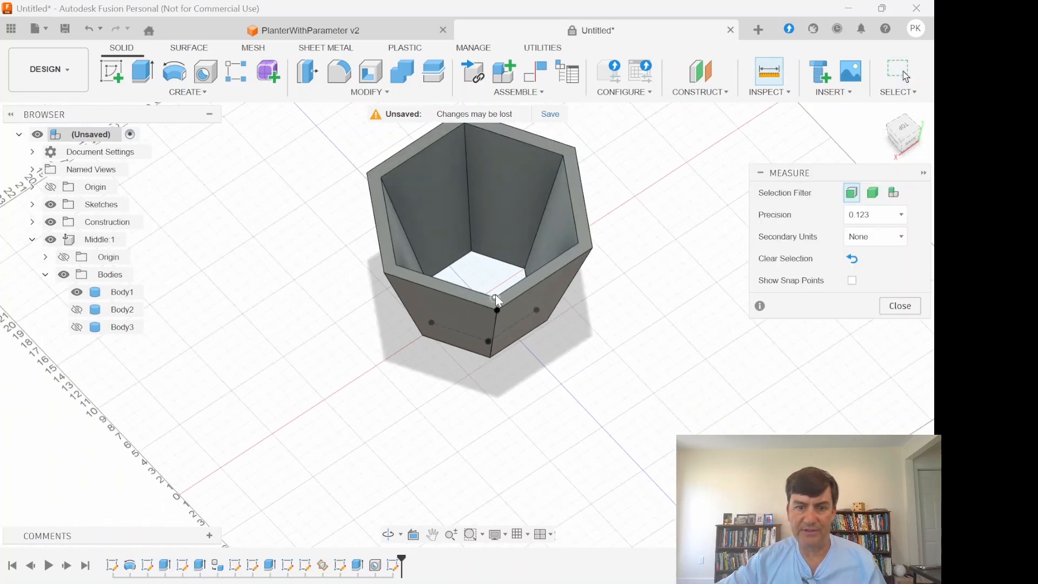
{"action": "scroll", "coordinate": [495, 296], "scroll_direction": "up", "scroll_amount": 3}
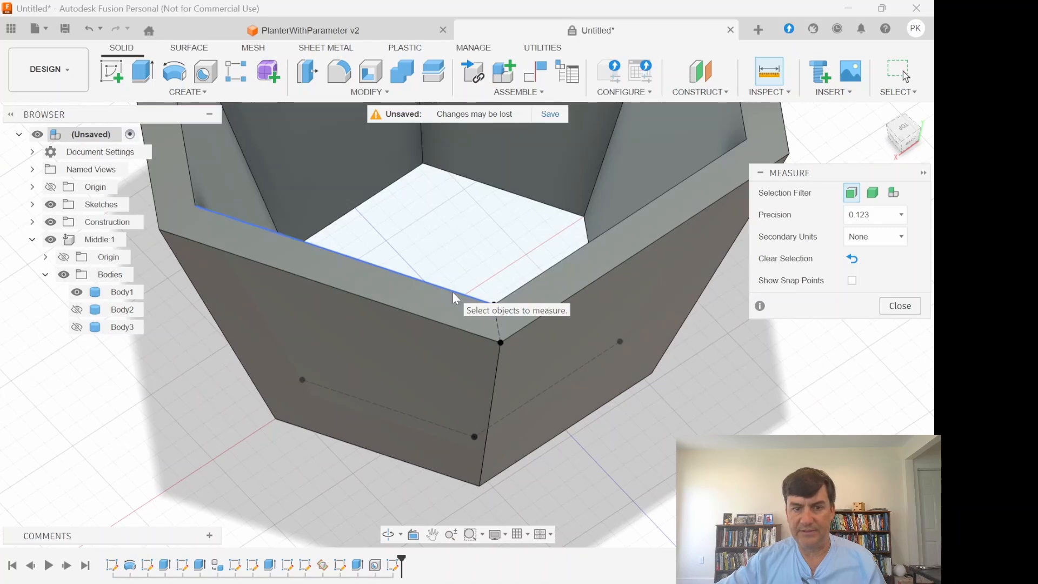
{"action": "left_click", "coordinate": [452, 292]}
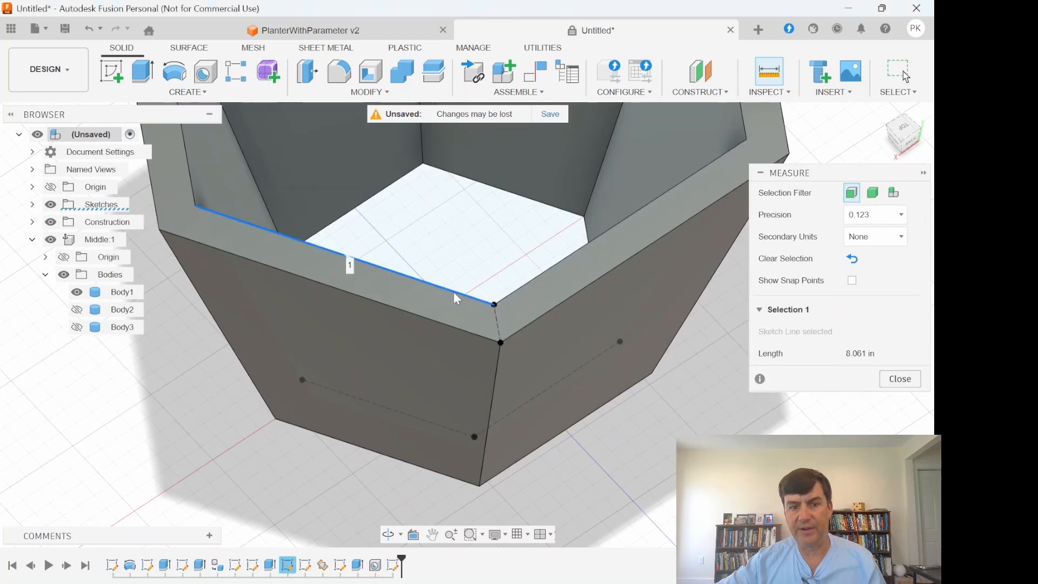
{"action": "left_click", "coordinate": [497, 323]}
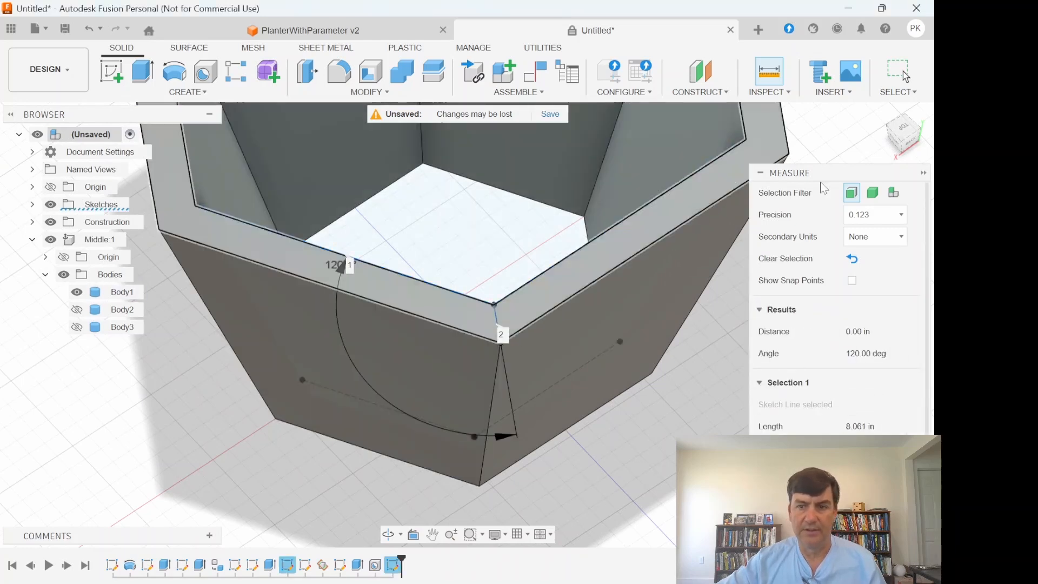
{"action": "left_click", "coordinate": [897, 137]}
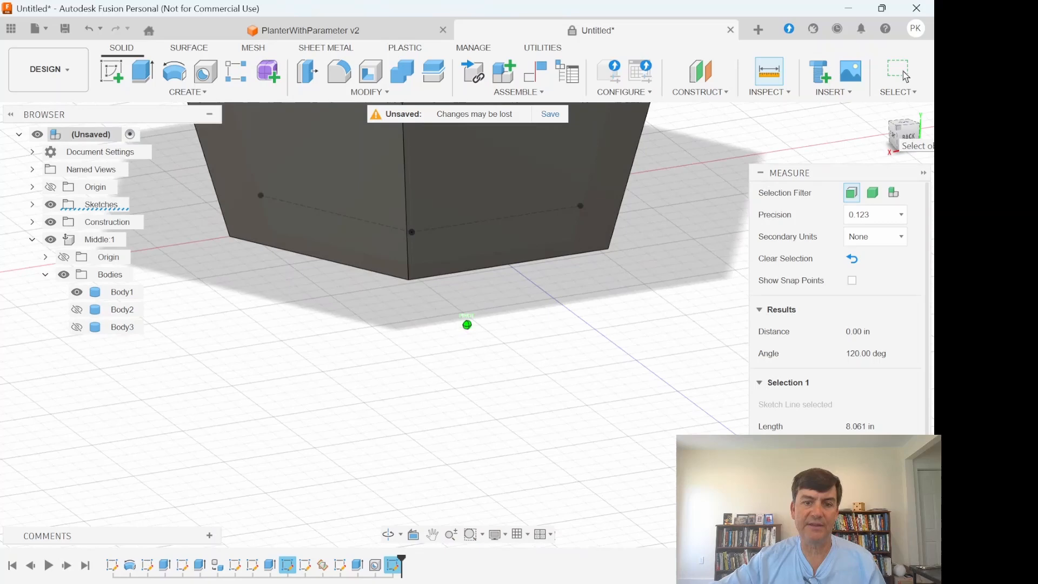
{"action": "left_click_drag", "start_coordinate": [903, 116], "coordinate": [900, 138]}
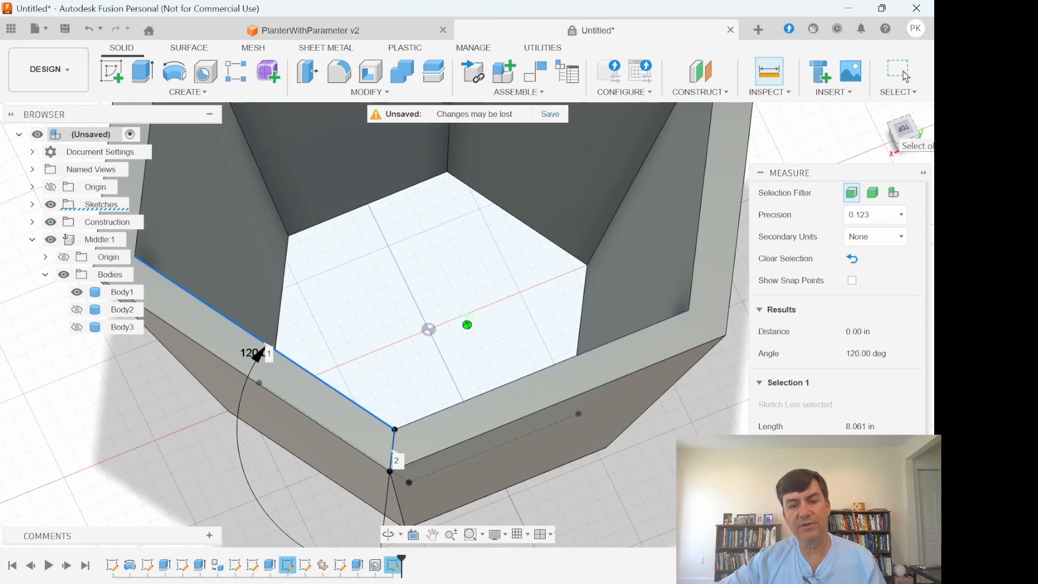
{"action": "left_click", "coordinate": [894, 139]}
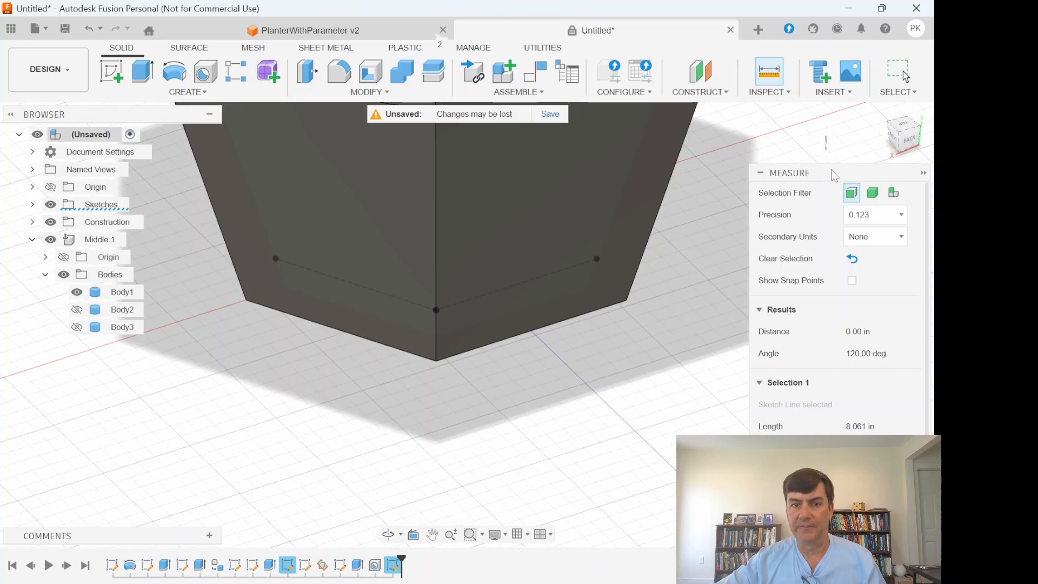
- Measure the angle between a wall panel's upper outer edge and its slanted edge below the sketched corner line
{"action": "left_click", "coordinate": [917, 152]}
{"action": "left_click_drag", "start_coordinate": [917, 153], "coordinate": [918, 135]}
{"action": "scroll", "coordinate": [632, 287], "scroll_direction": "down", "scroll_amount": 2}
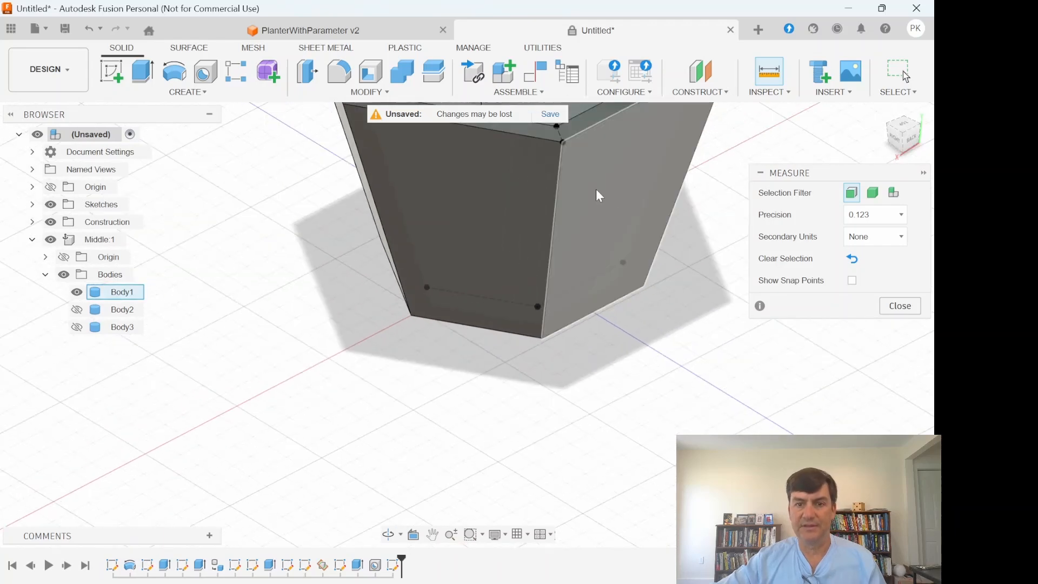
{"action": "middle_click_drag", "start_coordinate": [583, 174], "coordinate": [638, 275], "text": "shift"}
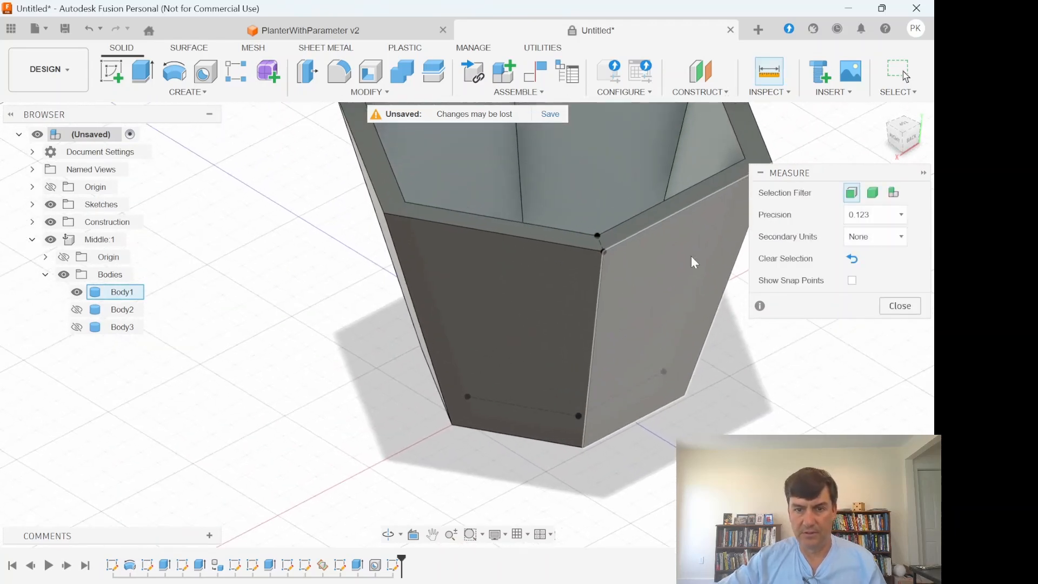
{"action": "left_click", "coordinate": [905, 148]}
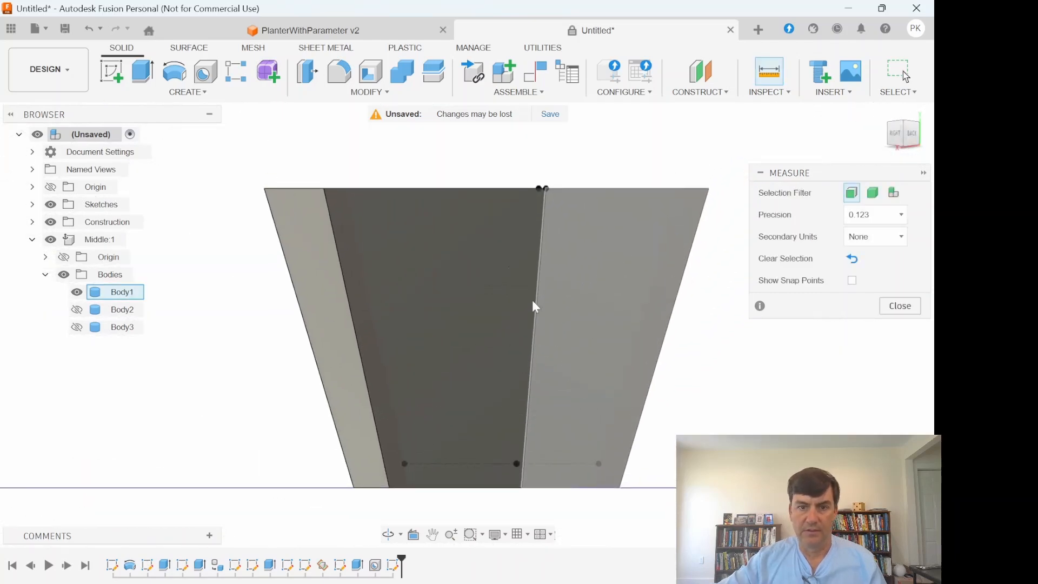
{"action": "left_click", "coordinate": [467, 189]}
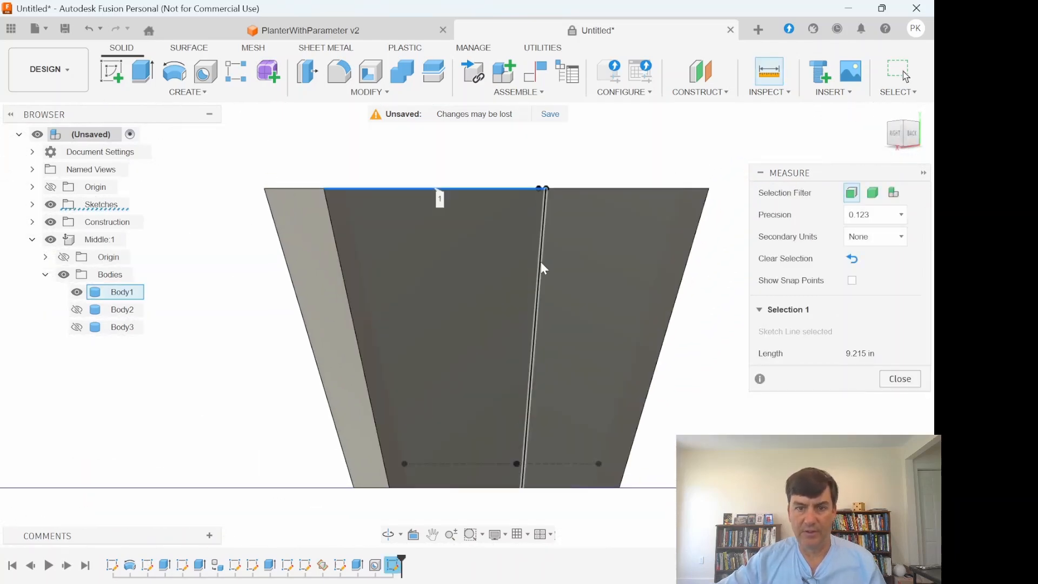
{"action": "left_click", "coordinate": [540, 263]}
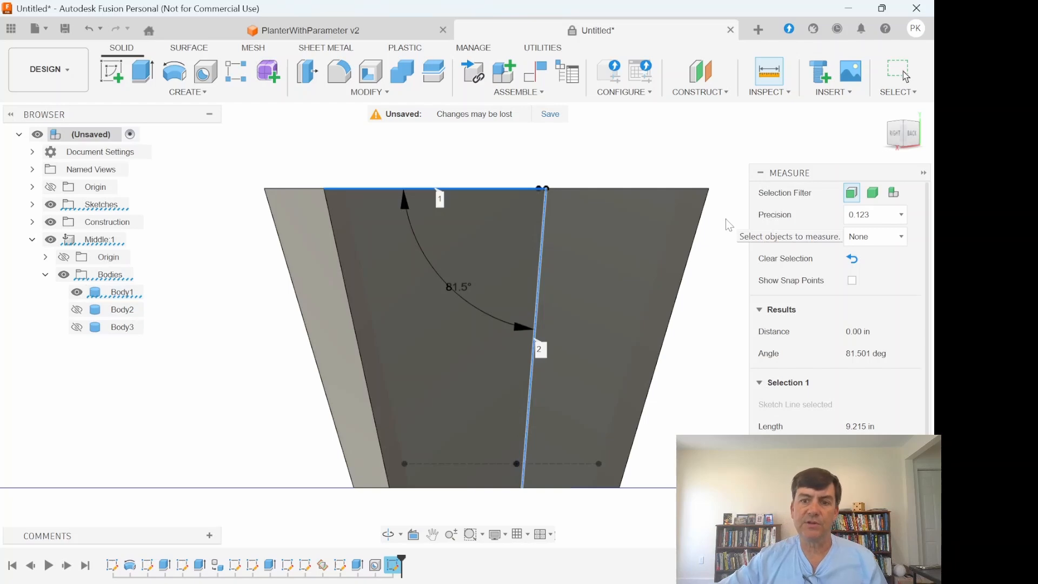
- Hide the sketches and show the top rim (Body2) and floor (Body3) again to view the complete planter
{"action": "left_click_drag", "start_coordinate": [900, 132], "coordinate": [891, 150]}
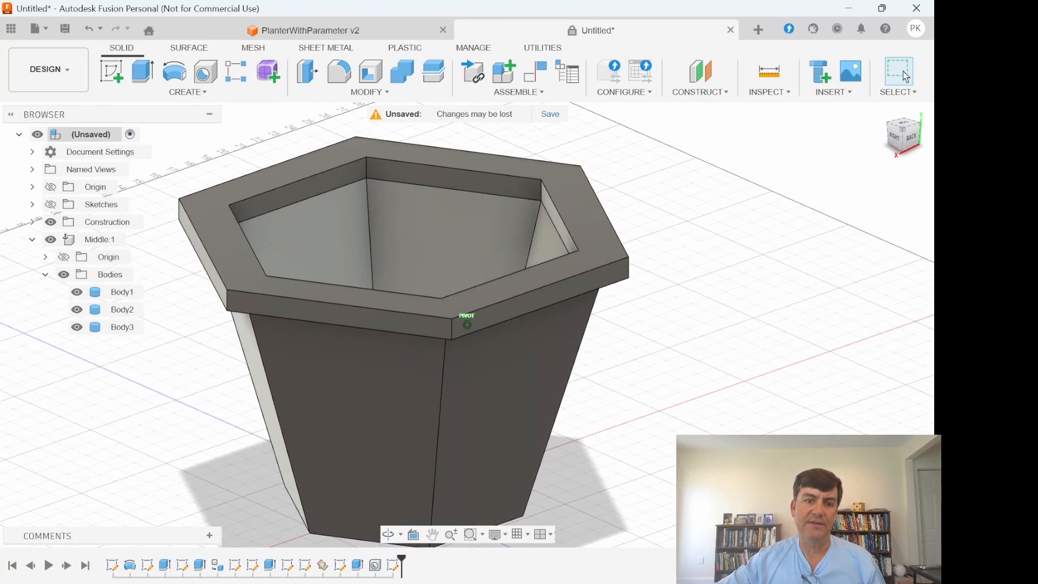
{"action": "mouse_move", "coordinate": [909, 141]}
{"action": "left_mouse_down"}
{"action": "mouse_move", "coordinate": [883, 139]}
{"action": "mouse_move", "coordinate": [896, 145]}
{"action": "mouse_move", "coordinate": [906, 134]}
{"action": "left_mouse_up"}
{"action": "left_click_drag", "start_coordinate": [905, 76], "coordinate": [905, 76]}
{"action": "middle_click_drag", "start_coordinate": [467, 324], "coordinate": [391, 335], "text": "shift"}
{"action": "middle_click_drag", "start_coordinate": [467, 324], "coordinate": [428, 321], "text": "shift"}
{"action": "mouse_move", "coordinate": [742, 265]}
{"action": "middle_mouse_down", "text": "shift"}
{"action": "mouse_move", "coordinate": [715, 282]}
{"action": "mouse_move", "coordinate": [669, 265]}
{"action": "mouse_move", "coordinate": [726, 266]}
{"action": "middle_mouse_up", "text": "shift"}
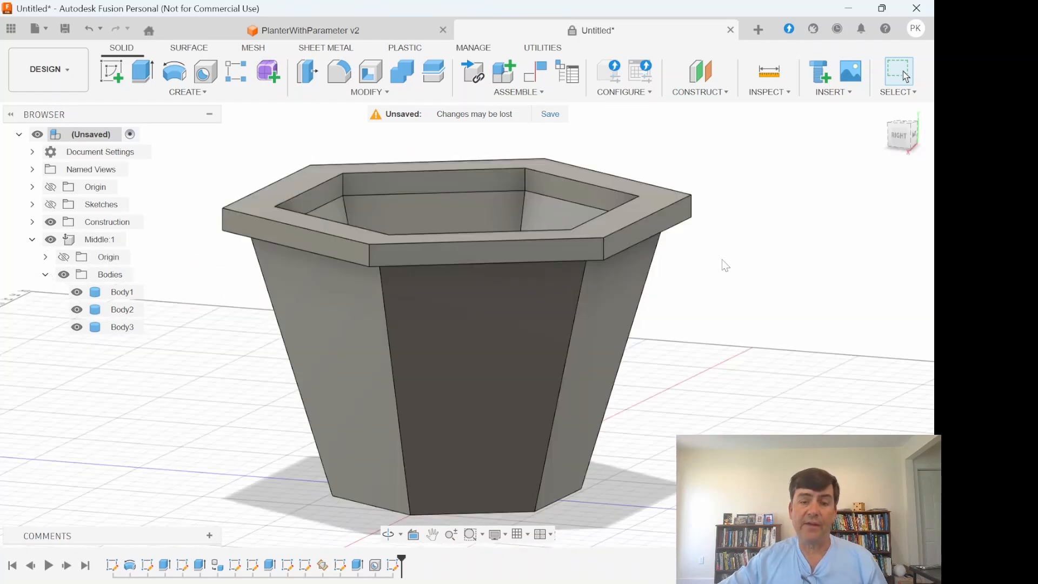